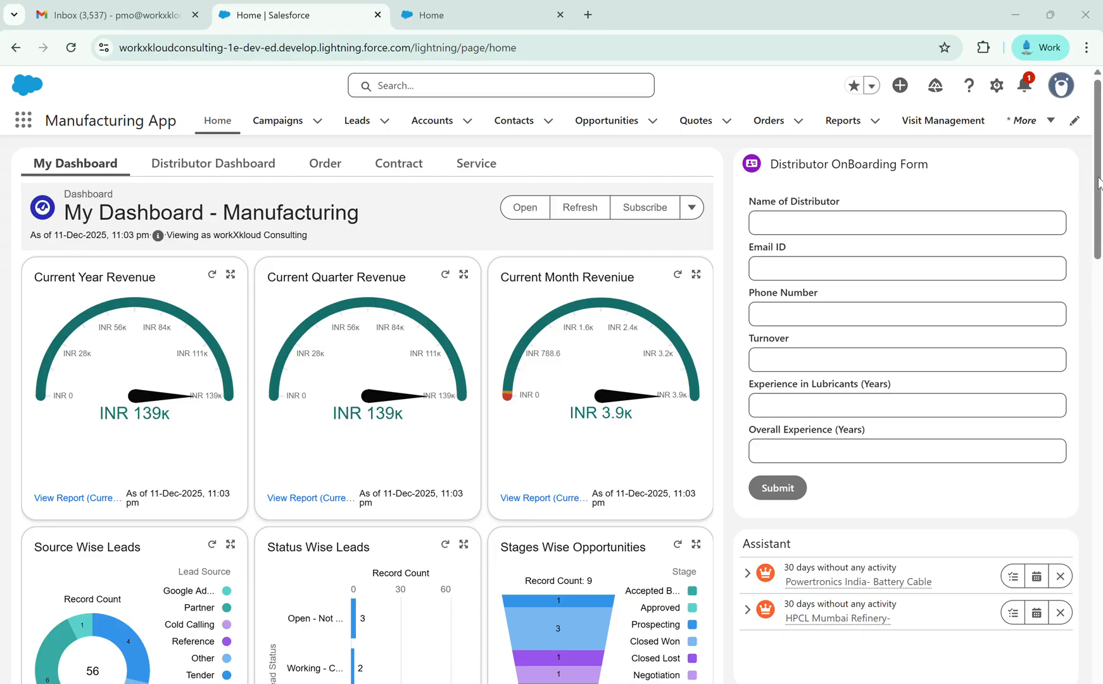
- Examine the My Dashboard - Manufacturing charts for revenue, leads, opportunities, orders, visits, cases and expenses
left_click_drag(1099, 177, 1099, 201)
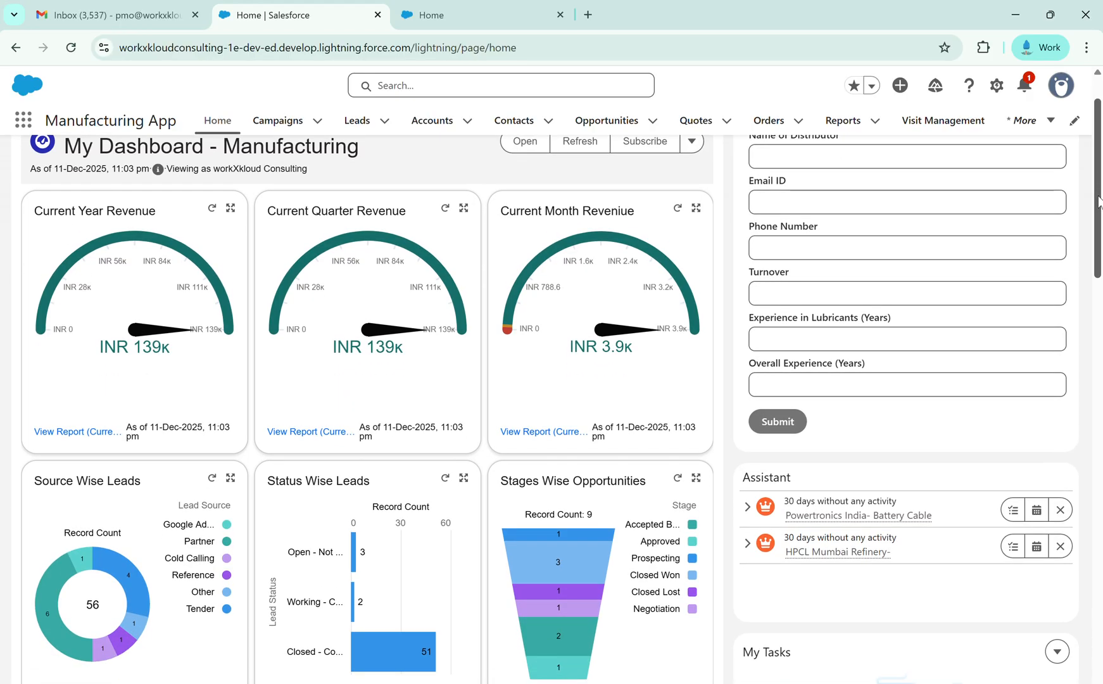
left_click_drag(1100, 201, 1100, 436)
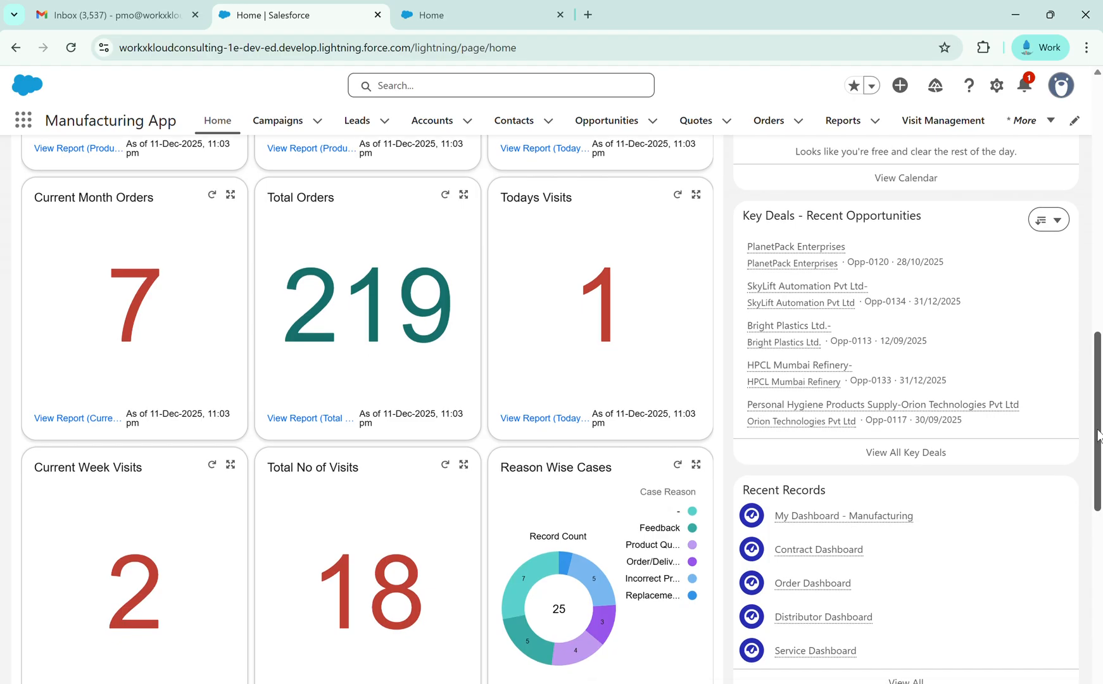
left_click_drag(1100, 435, 1100, 537)
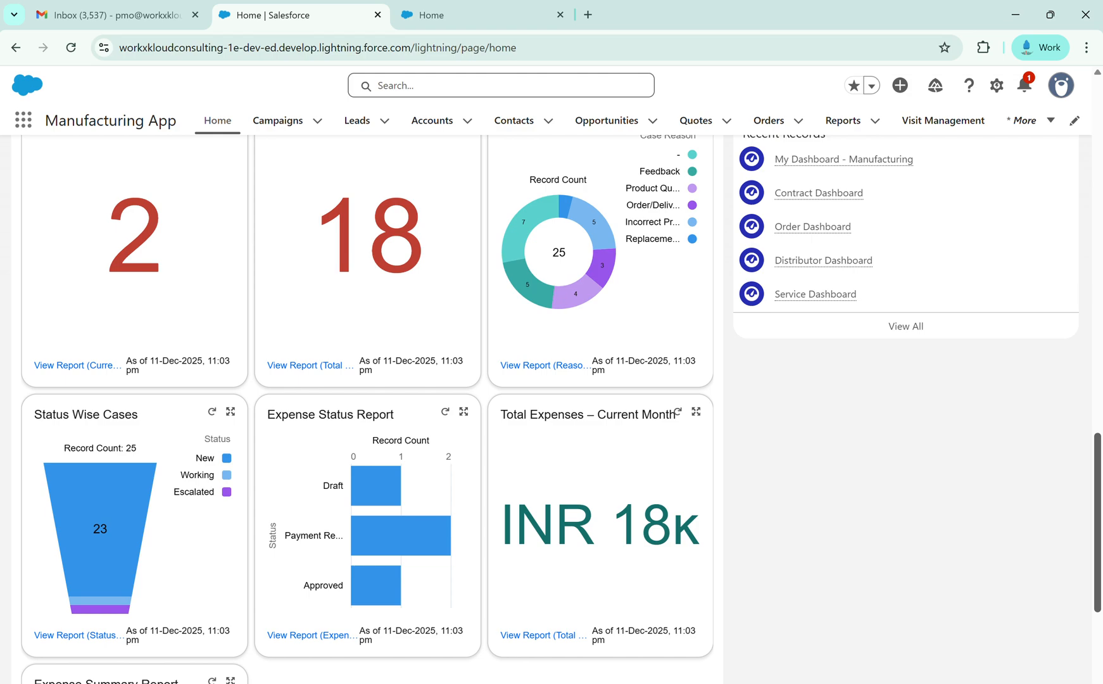
left_click_drag(1102, 537, 1102, 536)
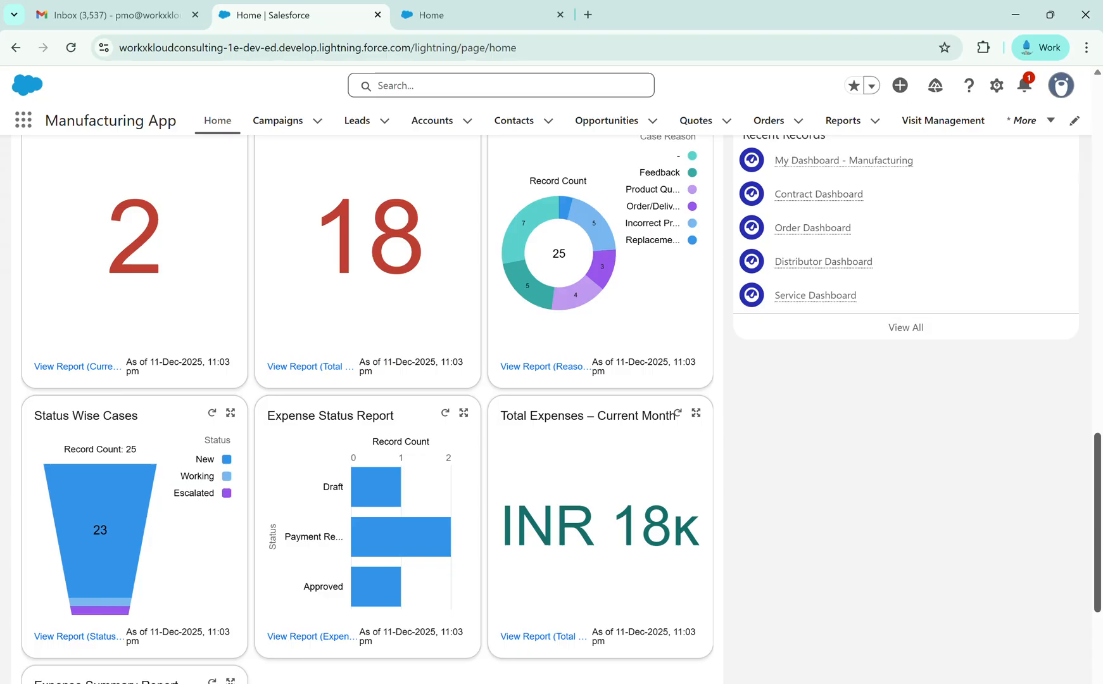
left_click_drag(1102, 536, 1070, 138)
- Review the charts on the Distributor Dashboard and the Service Dashboard
left_click(249, 176)
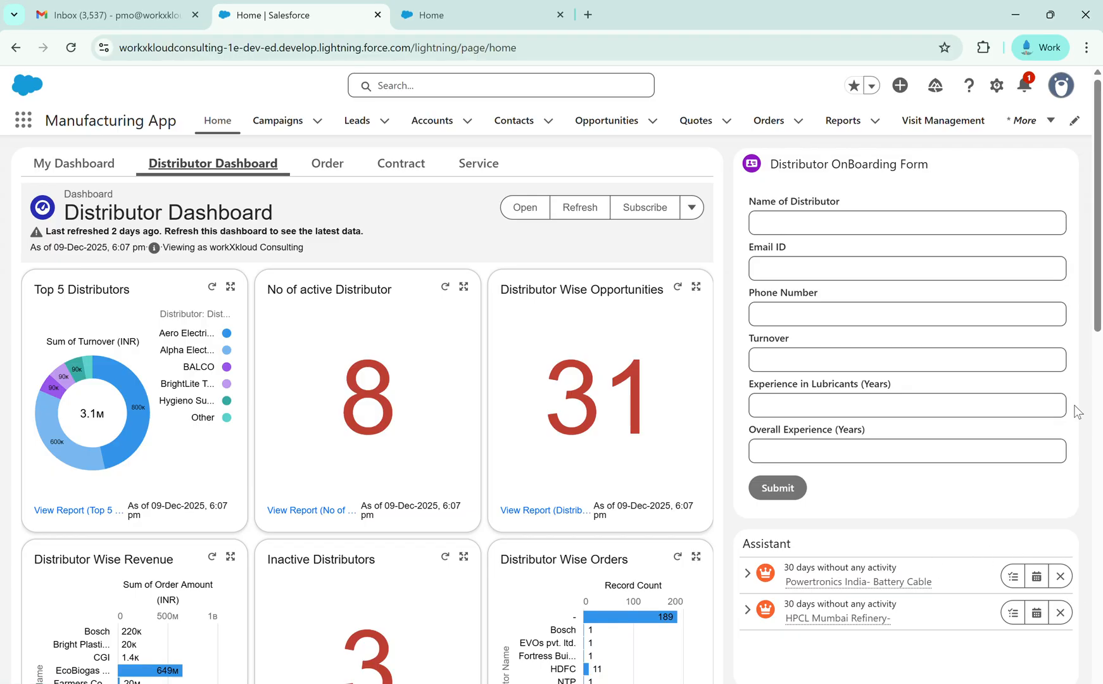
left_click_drag(1100, 320, 1079, 251)
left_click(476, 164)
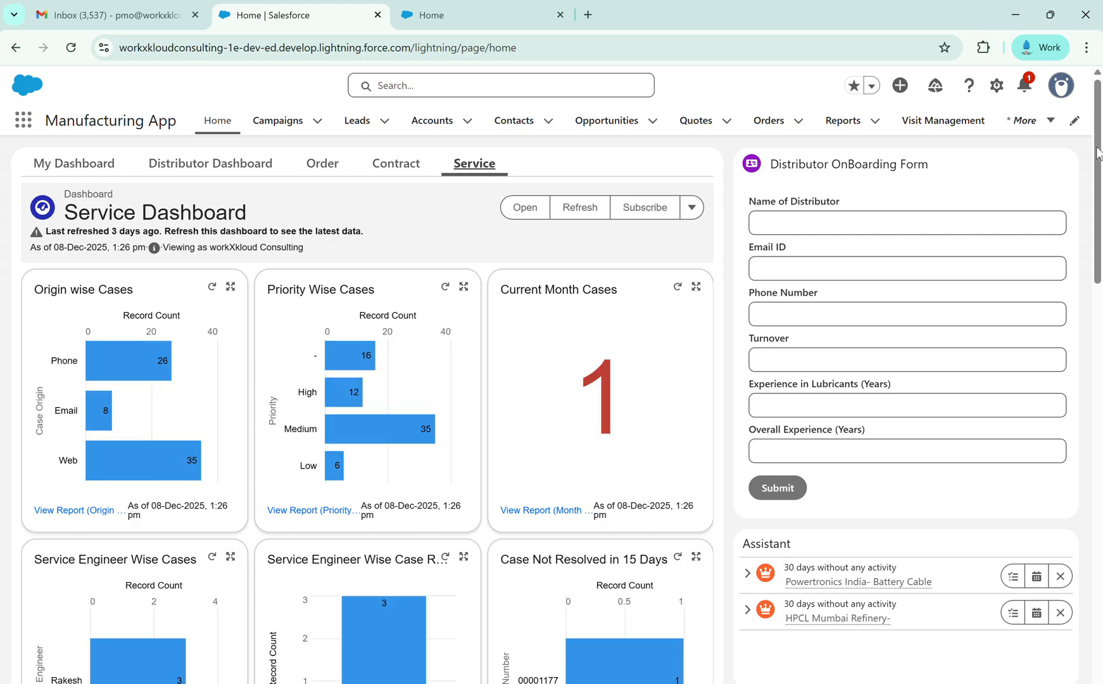
scroll(1098, 158, "down", 1)
mouse_move(1097, 168)
left_mouse_down()
mouse_move(1095, 460)
mouse_move(1091, 152)
left_mouse_up()
- Open the MFG Drive campaign to review its members, costs and related leads, and bring up the Leads list
left_click(286, 125)
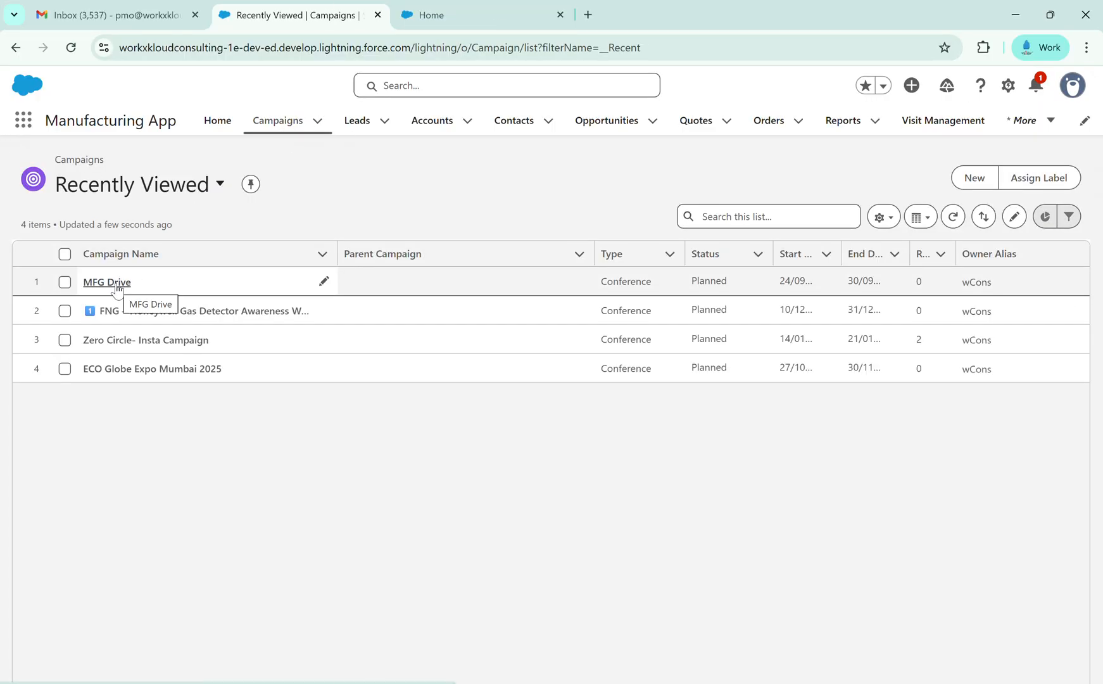
left_click(107, 282)
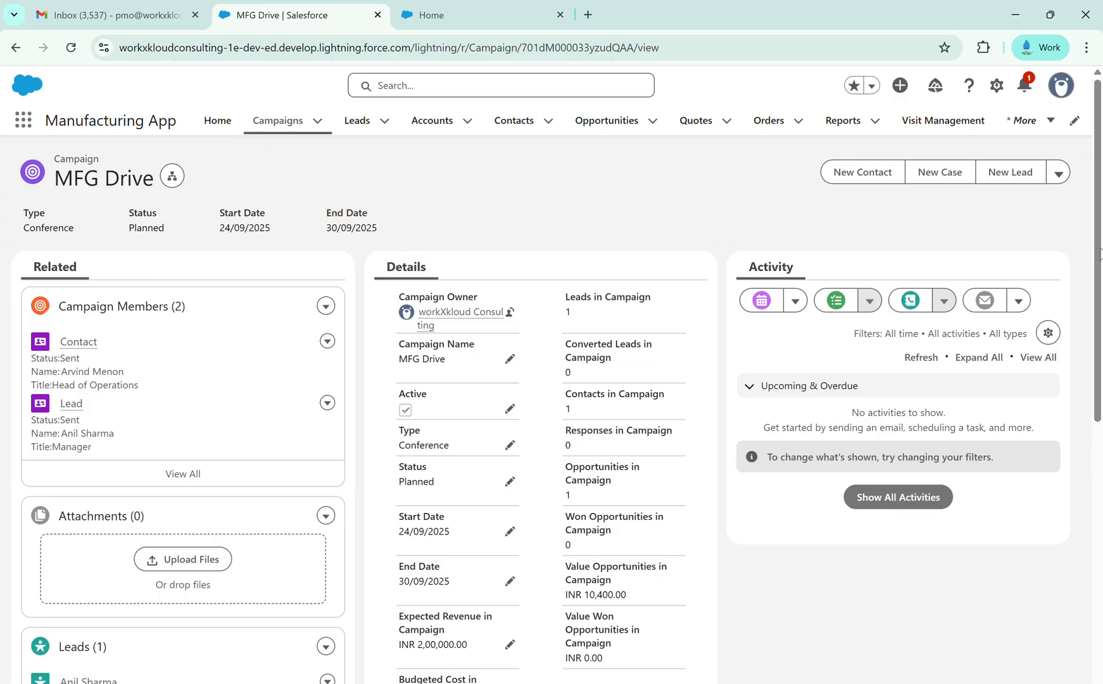
left_click_drag(1100, 253, 1096, 374)
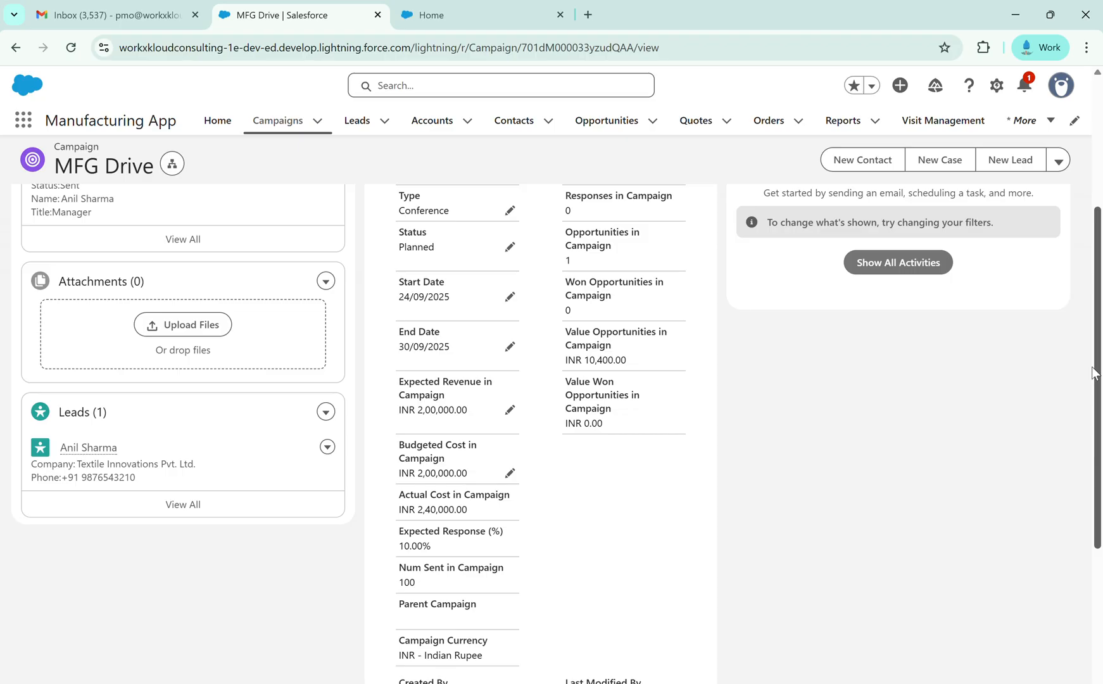
left_click_drag(1094, 368, 1094, 368)
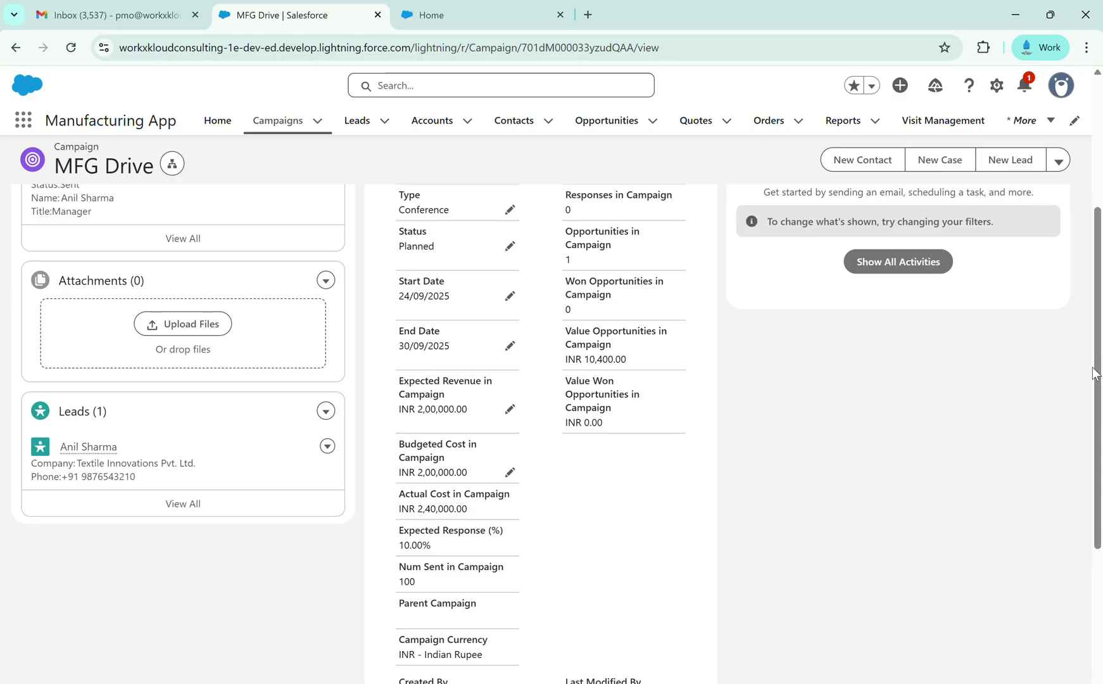
left_click(364, 130)
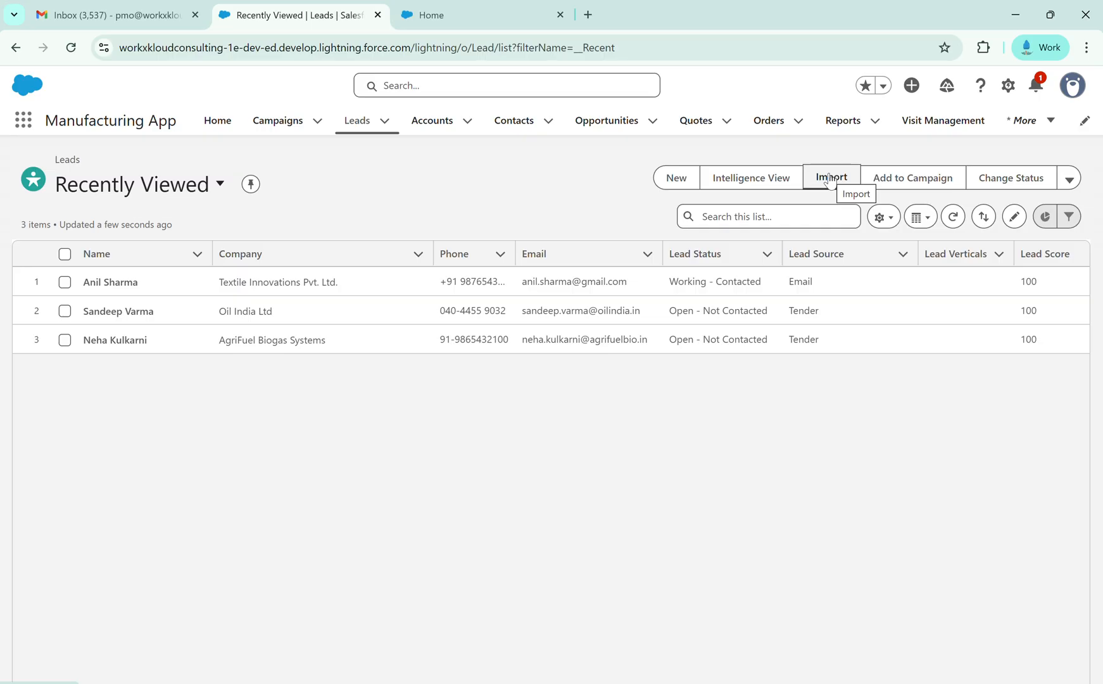
- Switch to Gmail, open the "RE: Information Required SALESFORCE" email and log in to Salesforce from its side panel
left_click(81, 11)
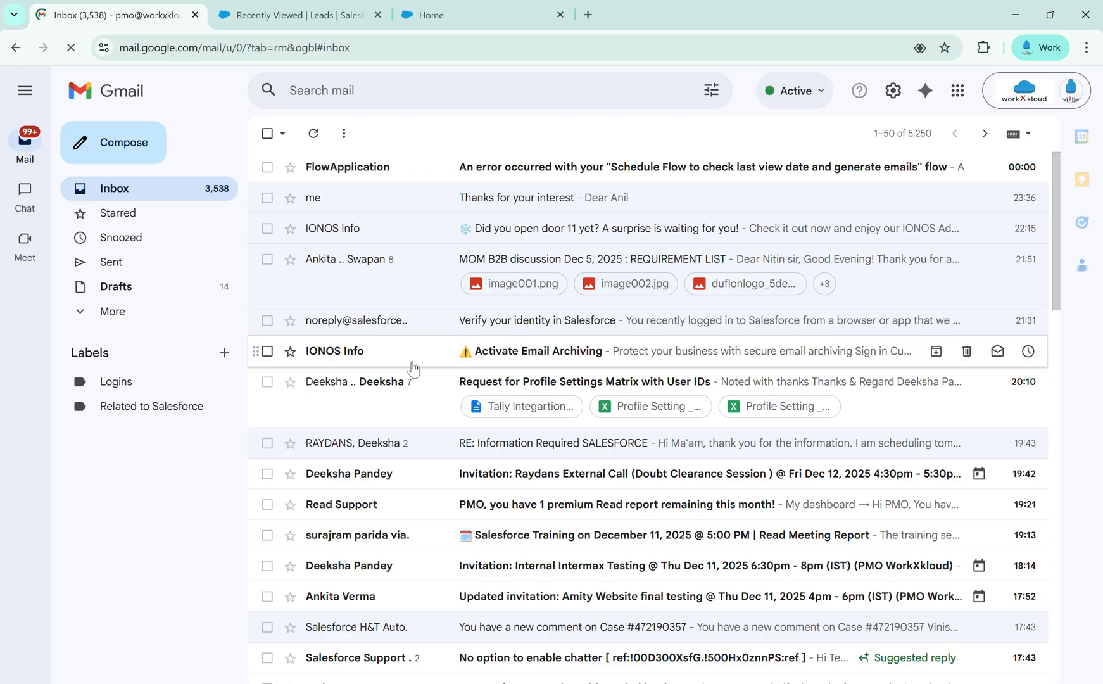
left_click(550, 451)
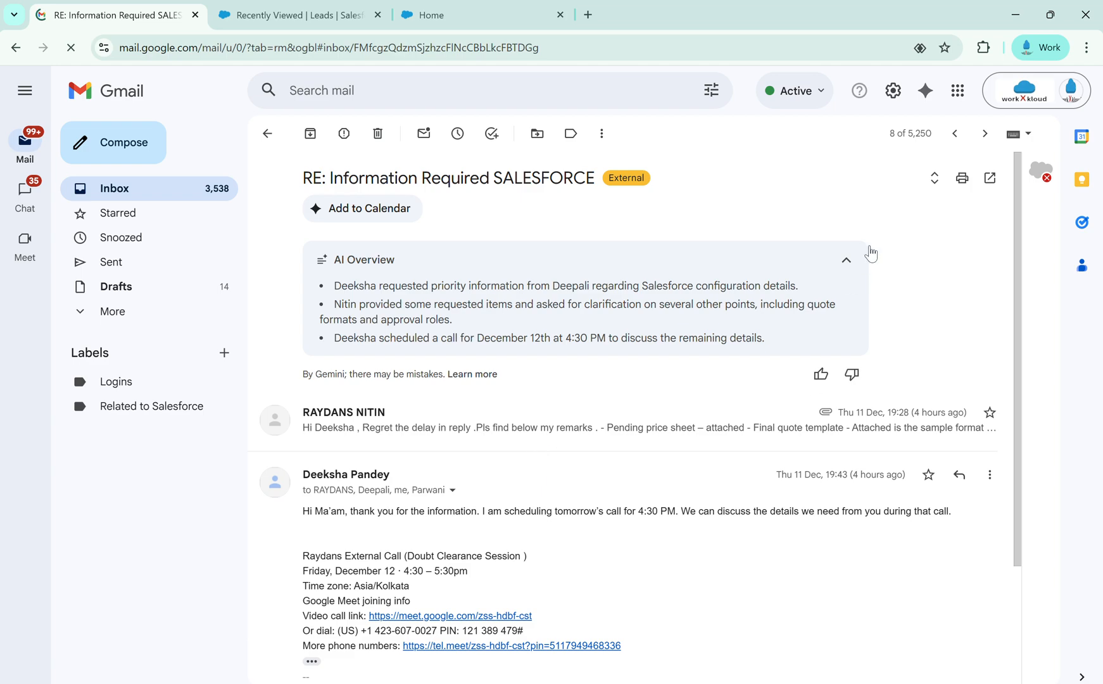
left_click(1044, 178)
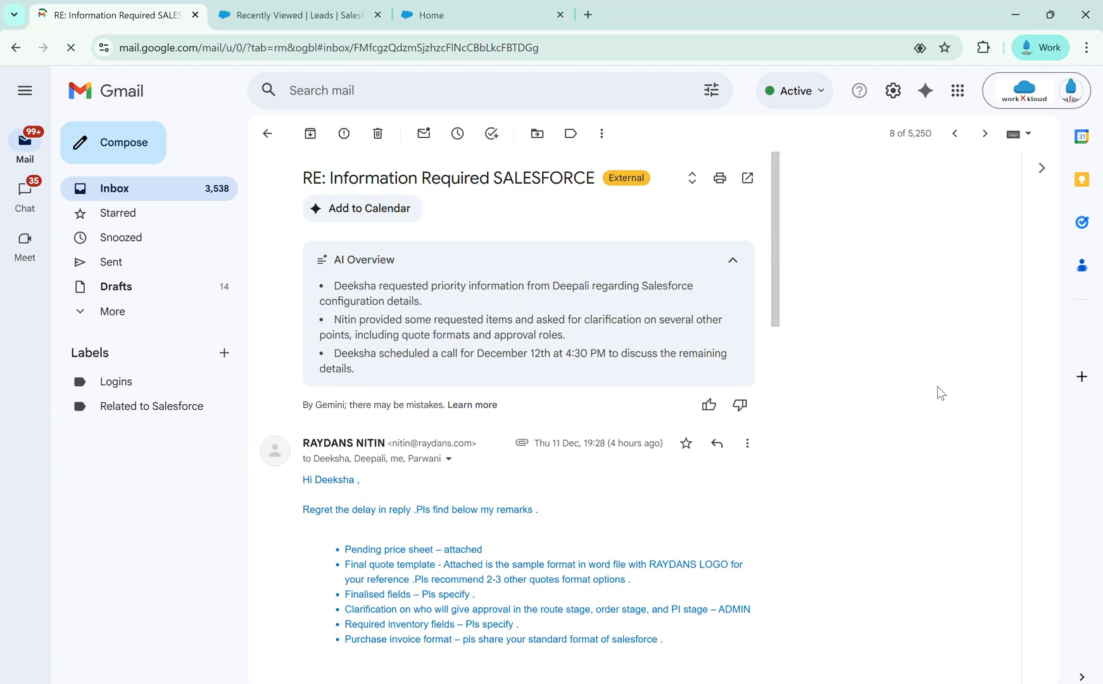
left_click(922, 442)
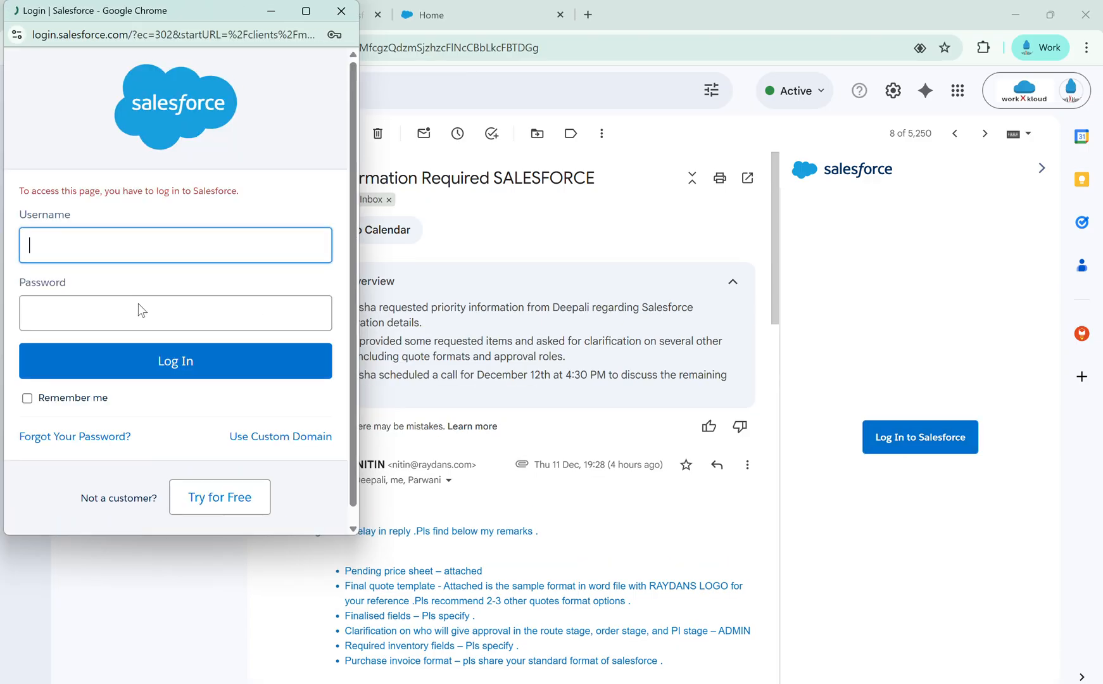
left_click(123, 352)
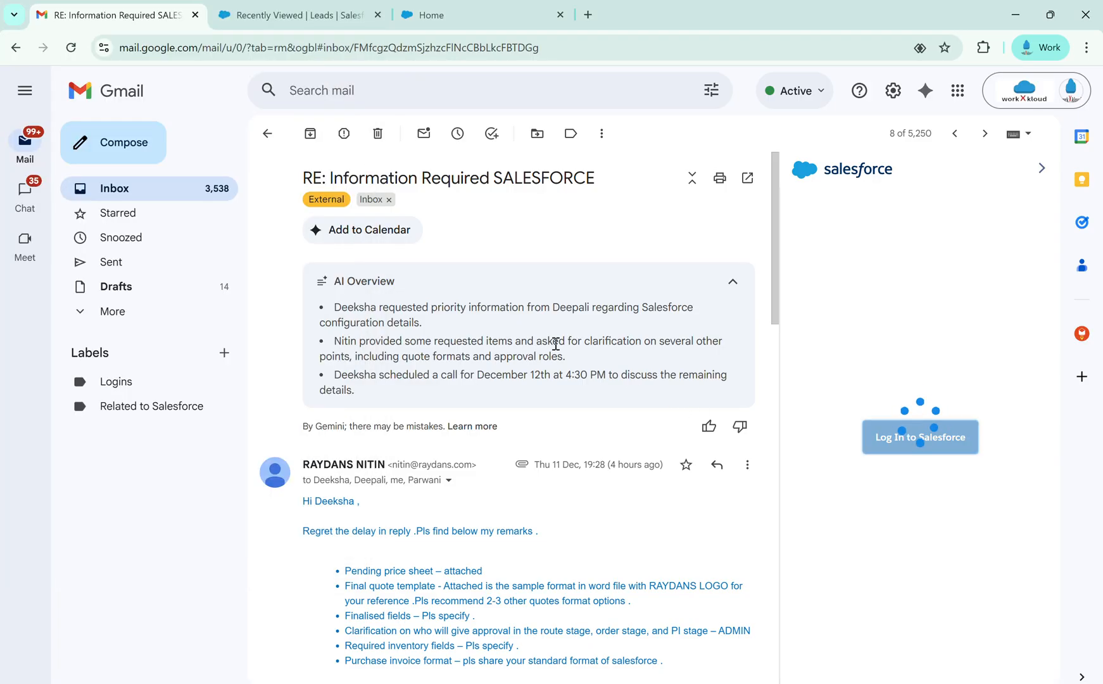
- Move to the new Salesforce side panel, removing the old Gmail panel from view and launching the Salesforce browser extension
left_click_drag(776, 265, 760, 316)
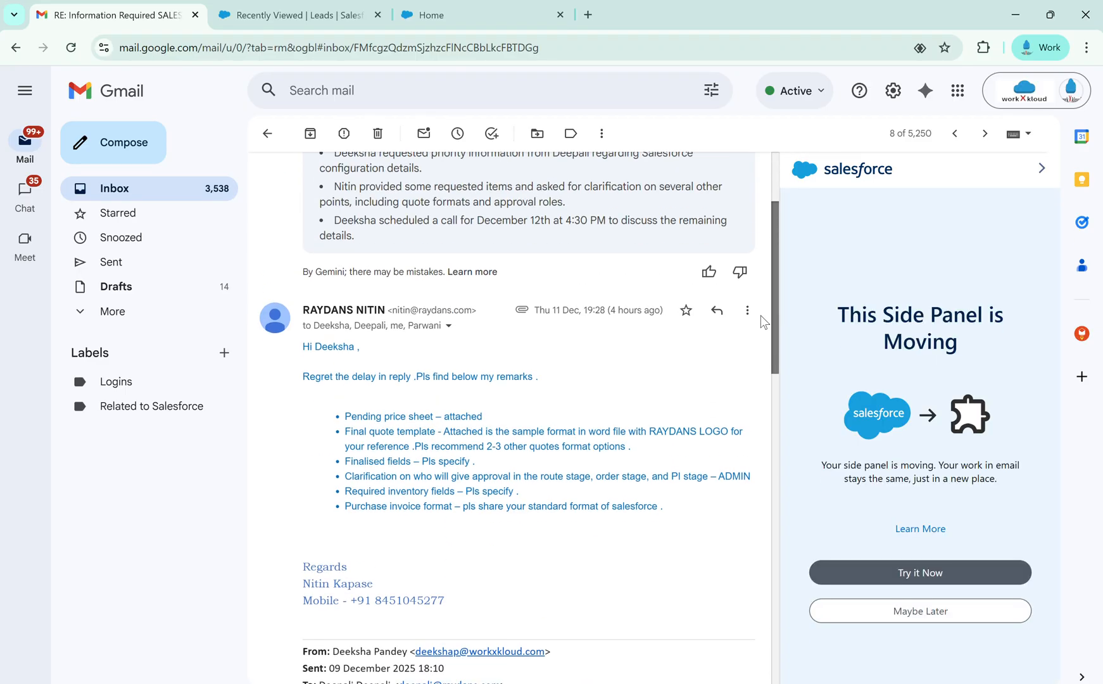
left_click(962, 578)
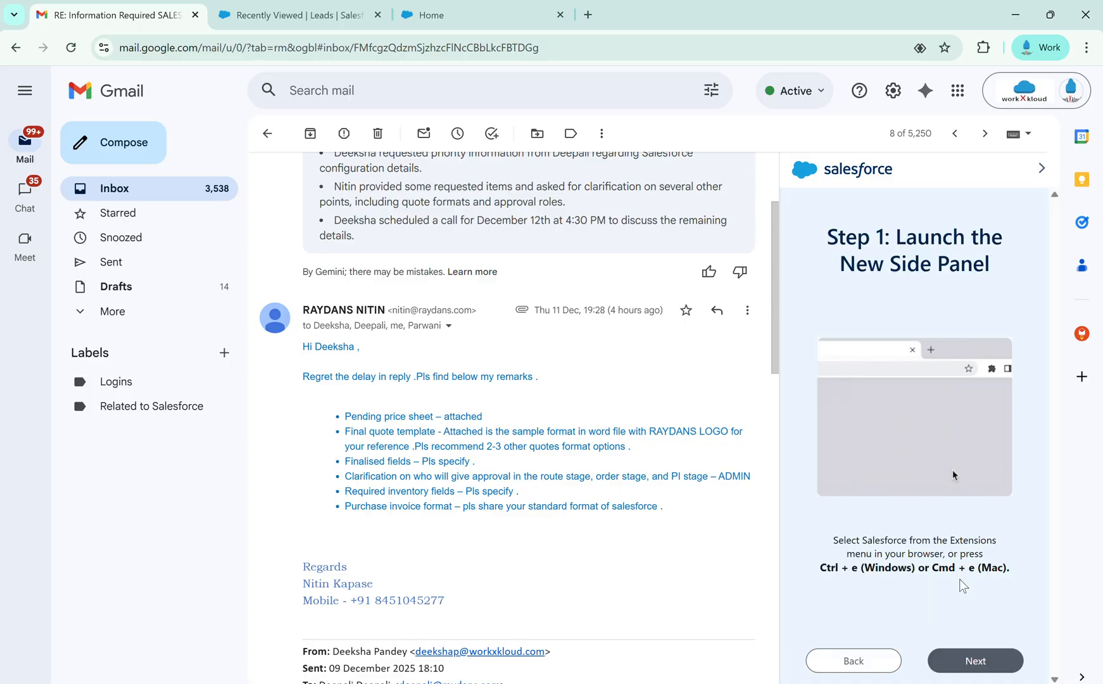
left_click(952, 661)
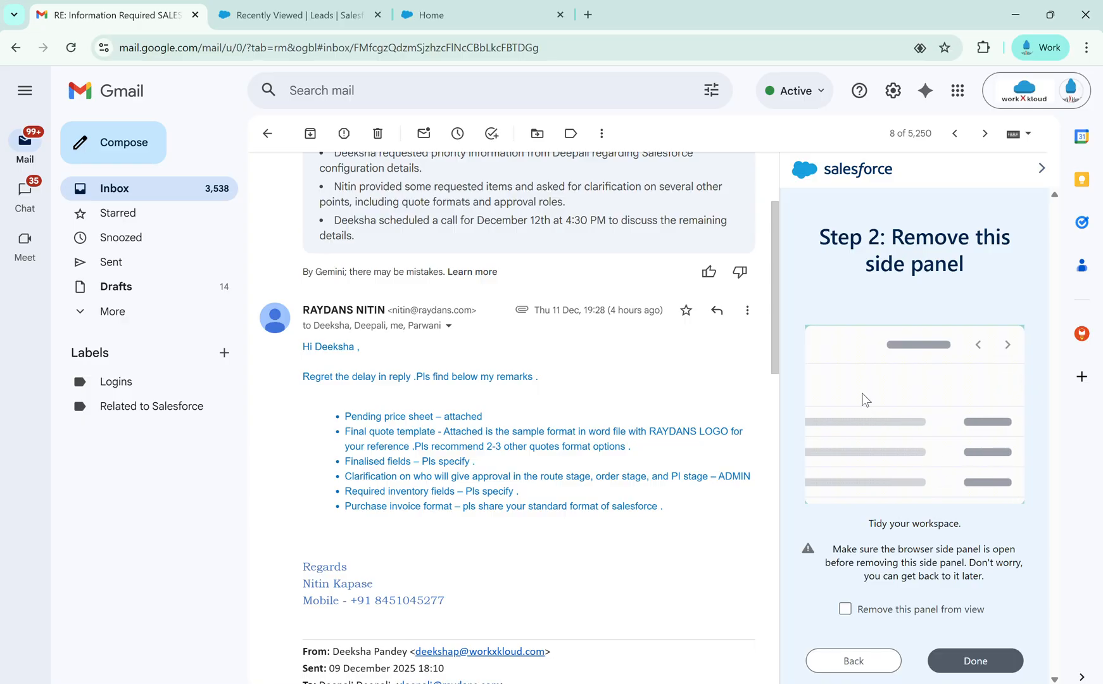
left_click(896, 612)
left_click(994, 671)
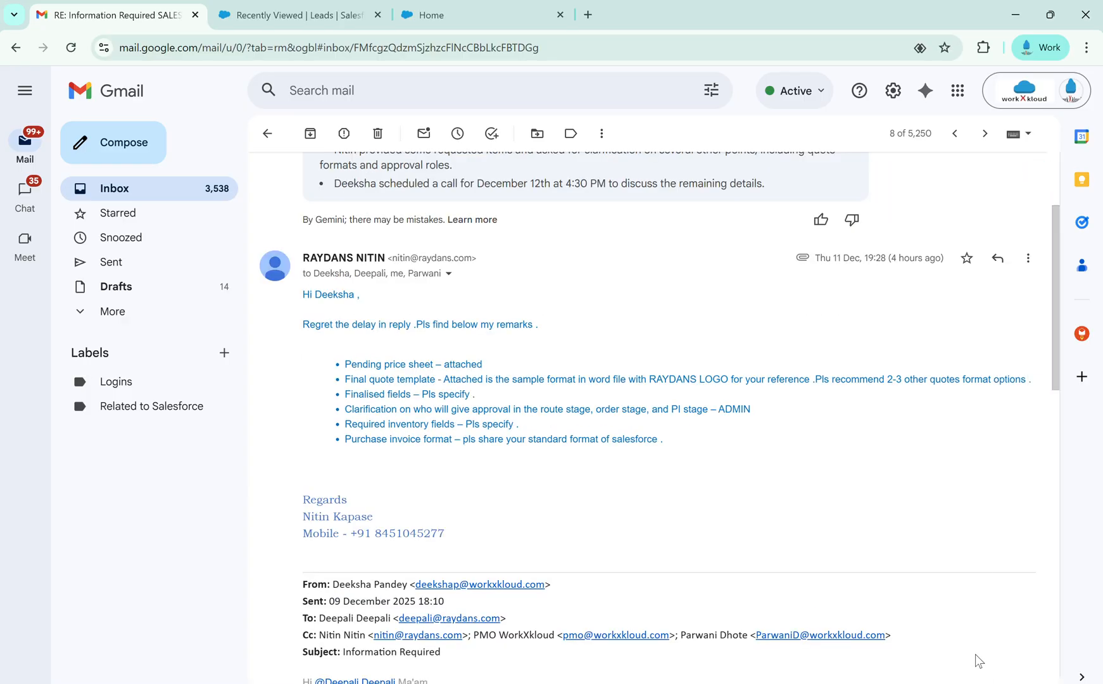
left_click(983, 48)
left_click(817, 167)
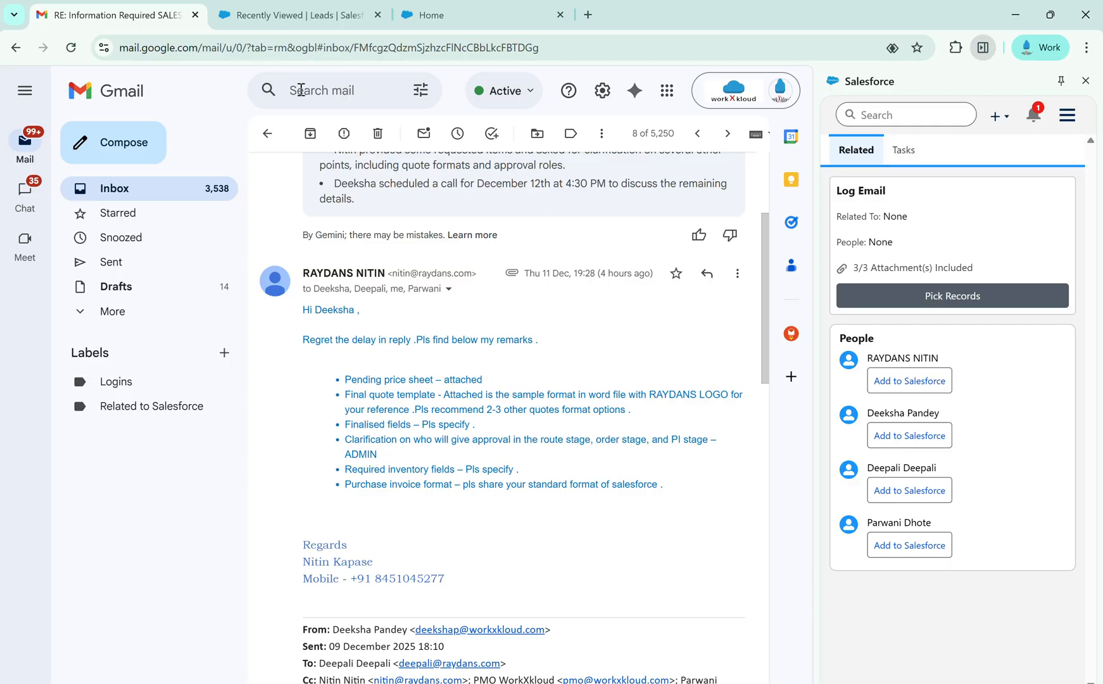
- Switch back to the Salesforce leads, open the Textile Innovations Pvt. Ltd. lead and log in again with the saved credentials
left_click(264, 14)
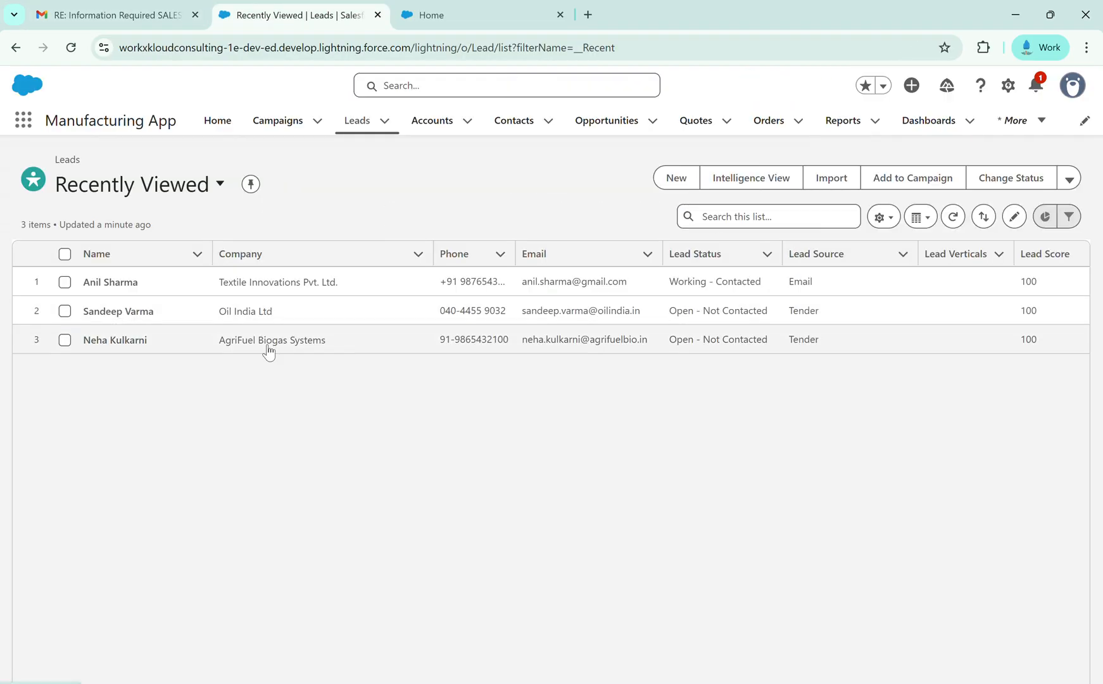
left_click(125, 282)
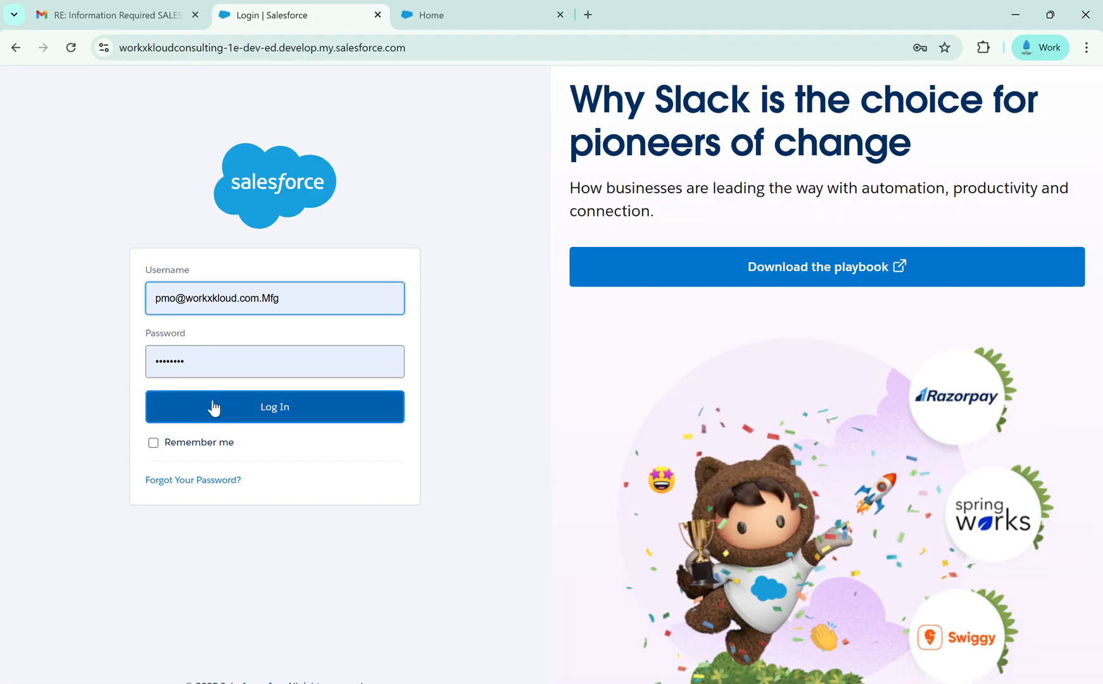
left_click(214, 406)
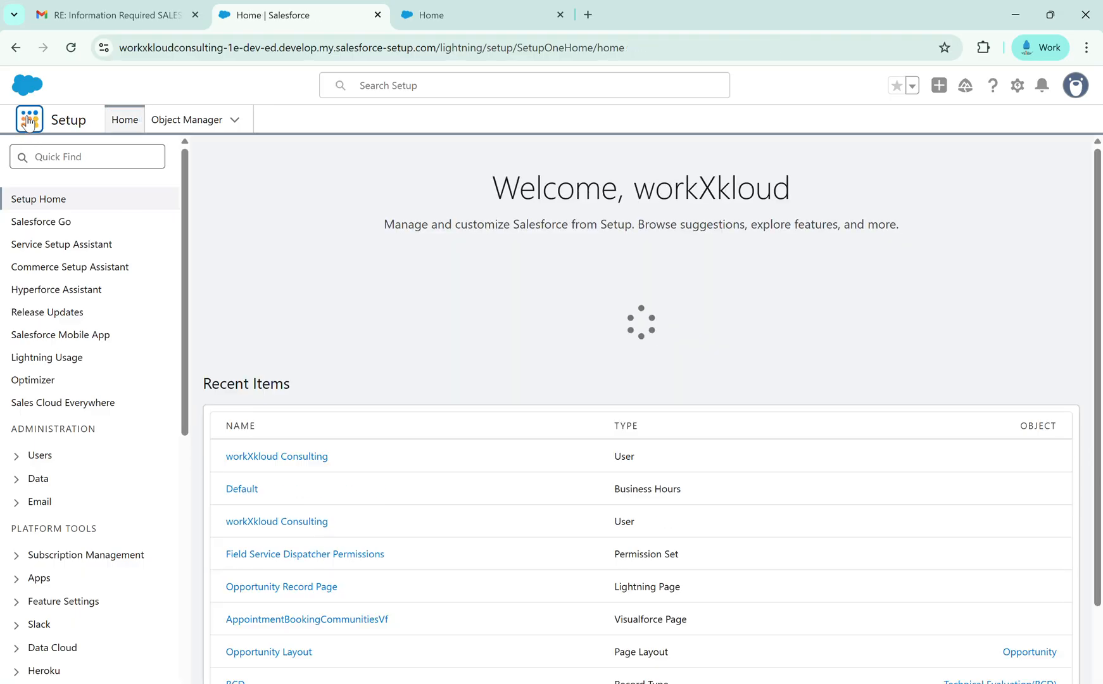
- Find the Manufacturing App by searching the App Launcher for "man" and open it
left_click(29, 119)
type("mf")
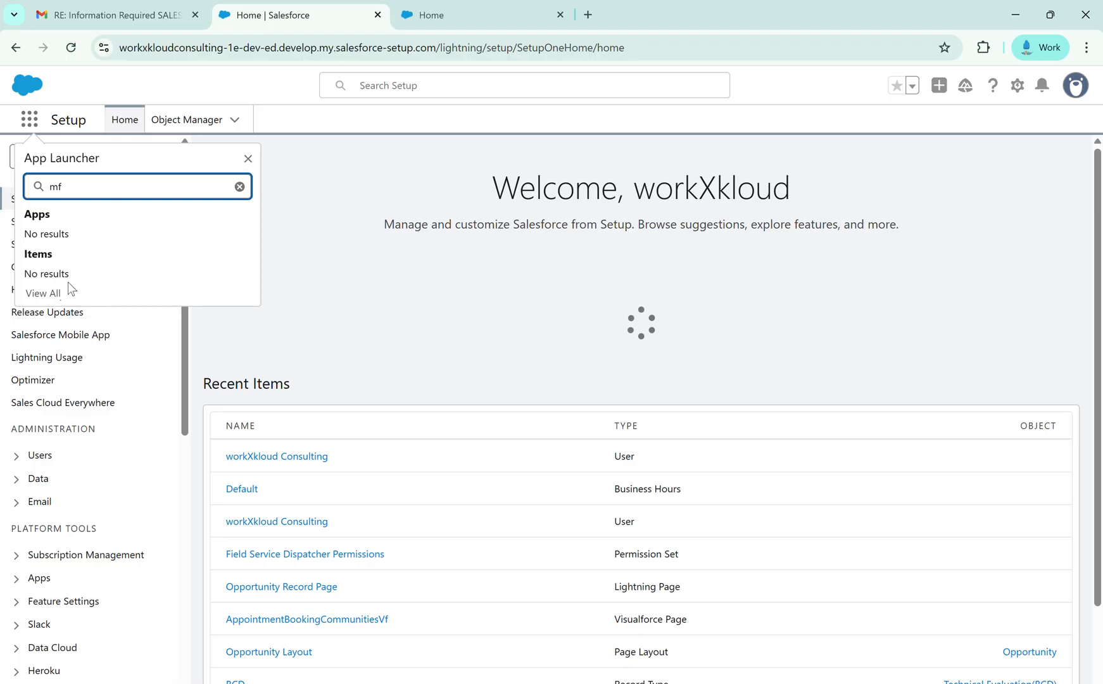
key("BackSpace")
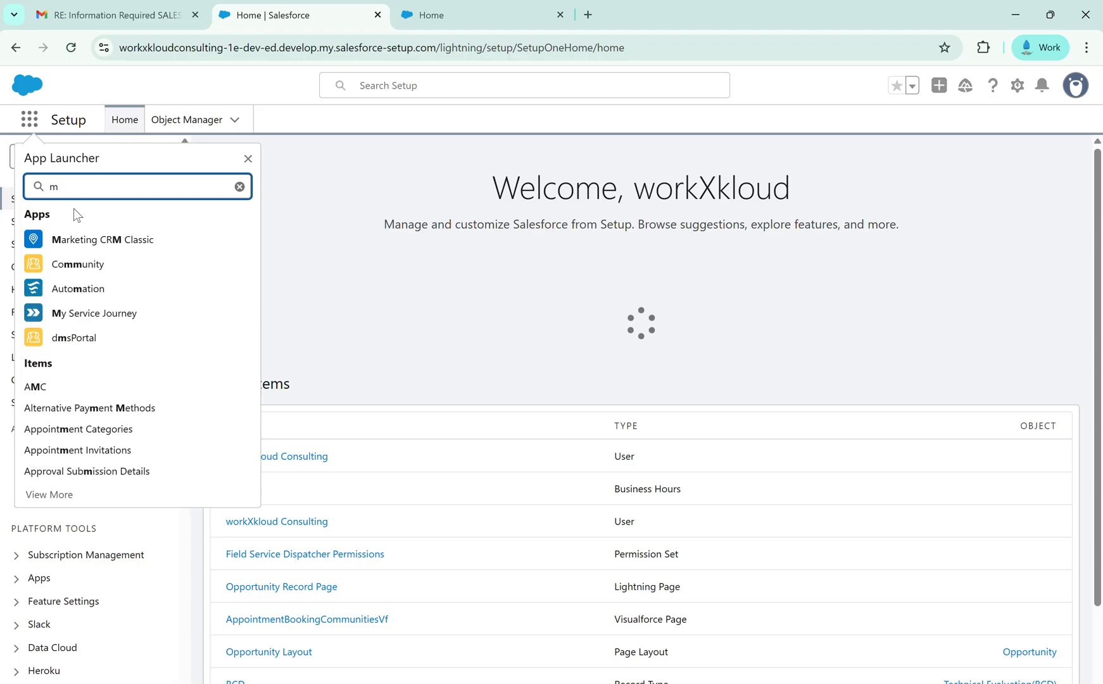
type("an")
left_click(95, 241)
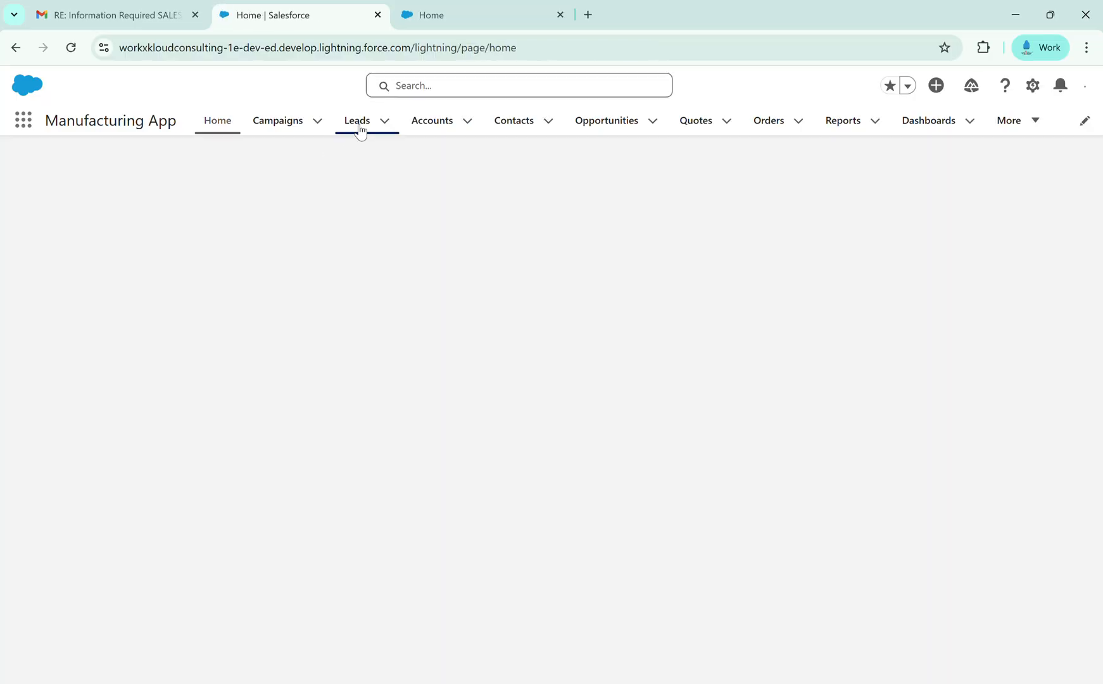
- Open the Textile Innovations Pvt. Ltd. lead from the Leads list and start a new email to the contact
left_click(357, 126)
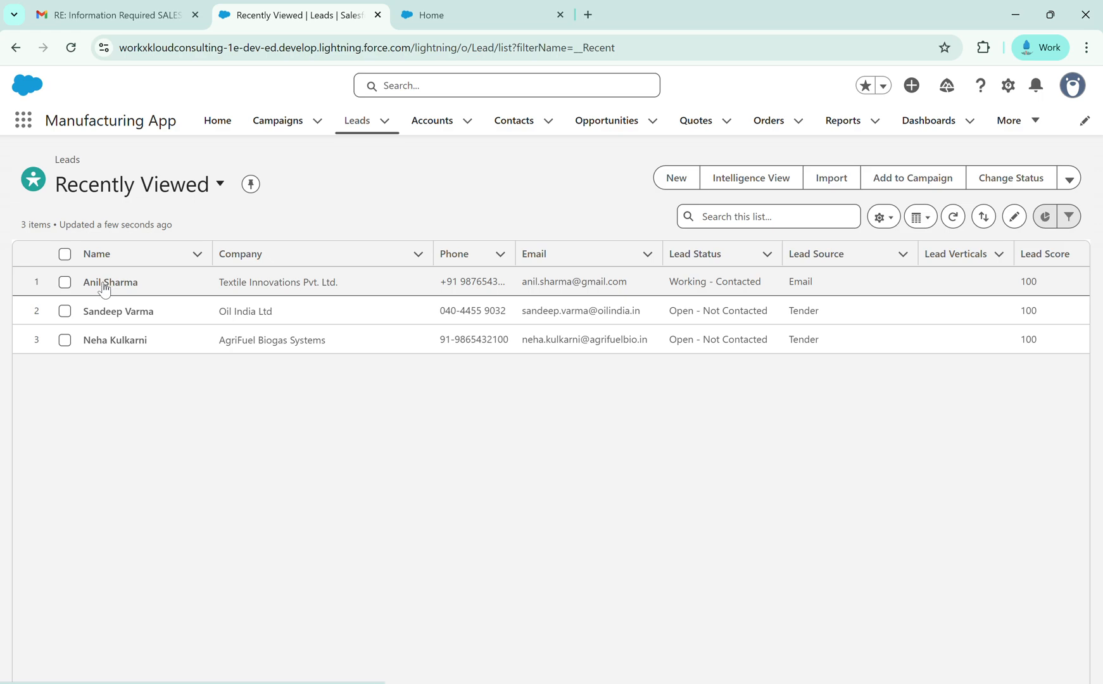
left_click(133, 292)
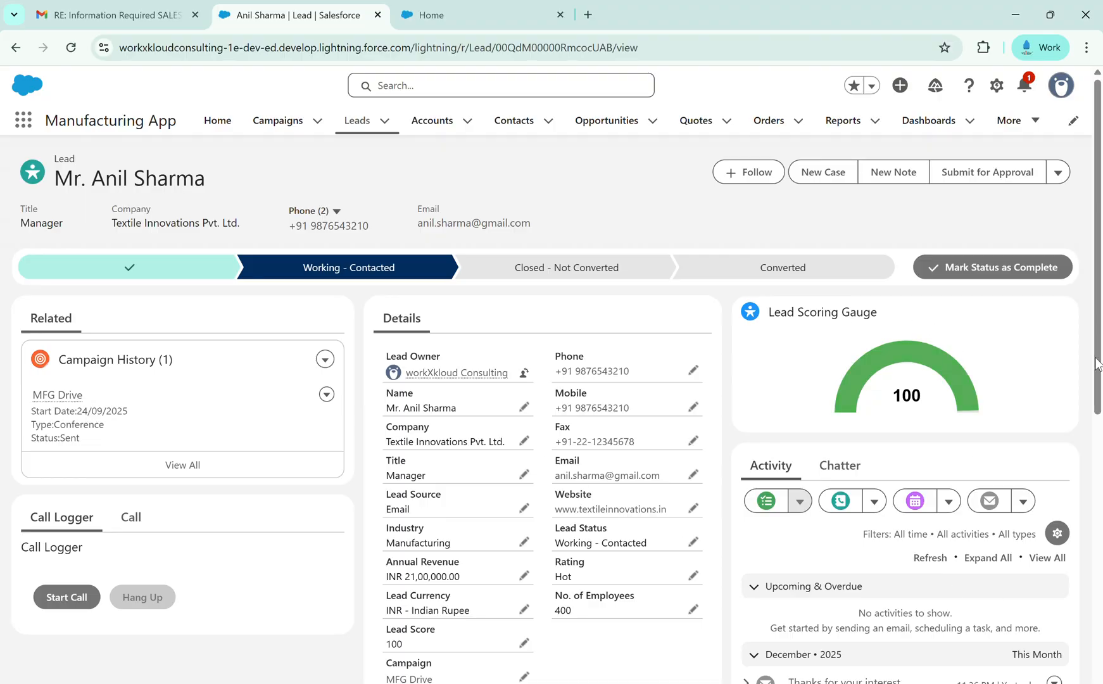
left_click_drag(1099, 364, 1099, 398)
left_click(990, 433)
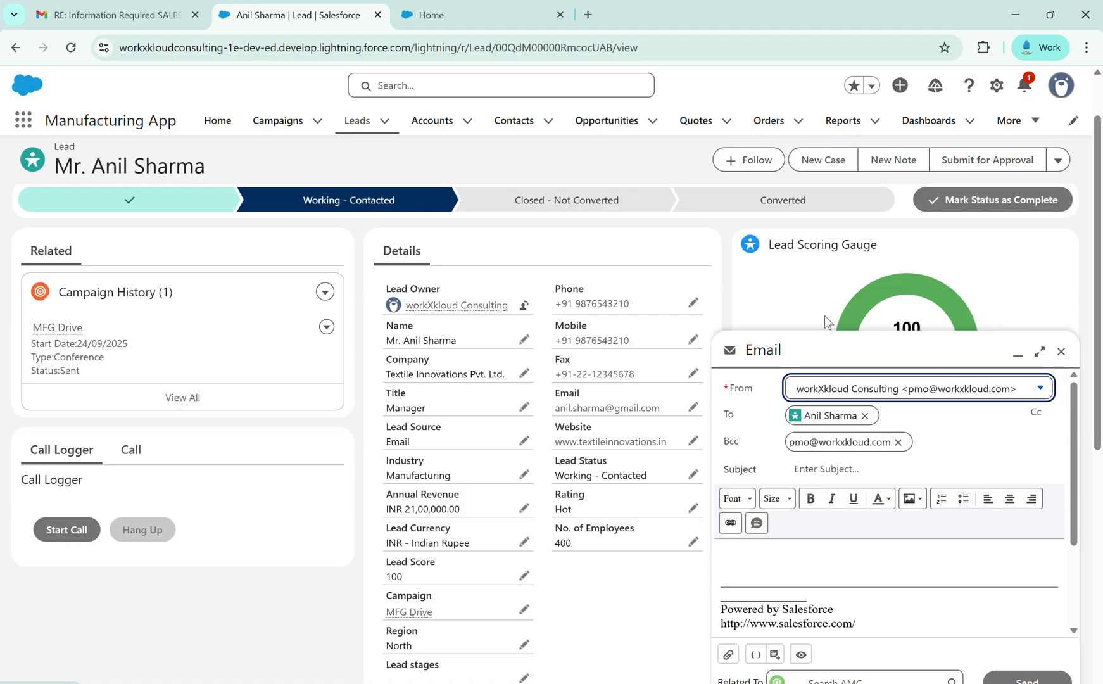
- Write the email with "Thanks" as the subject and "Thanks" as the body text
left_click(774, 562)
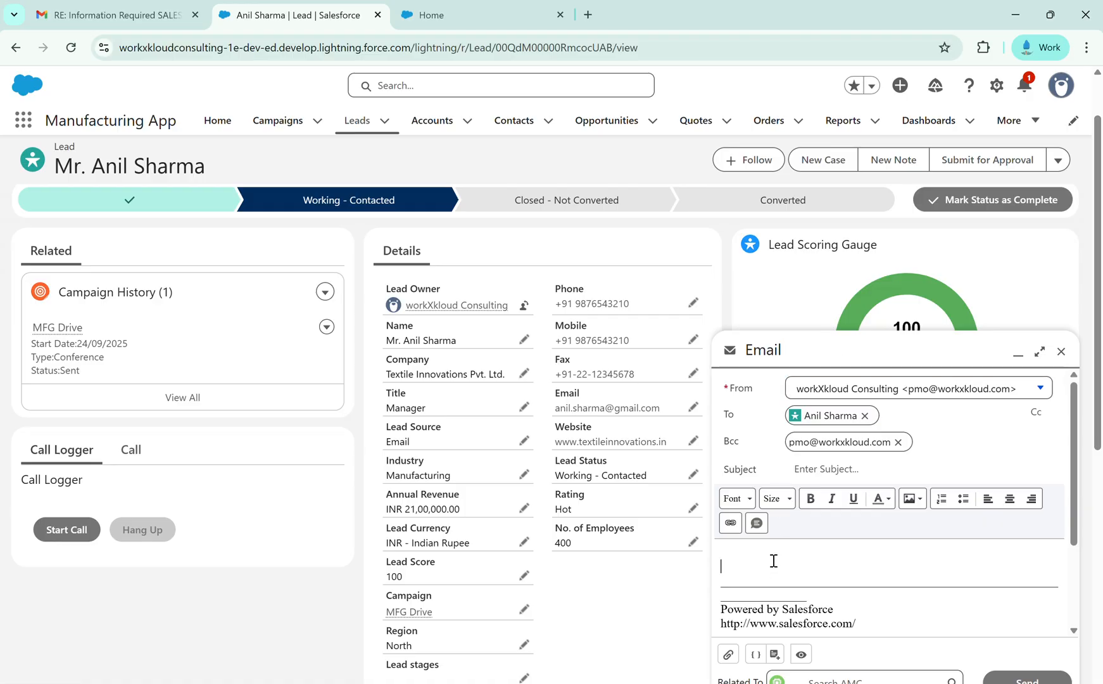
left_click(869, 467)
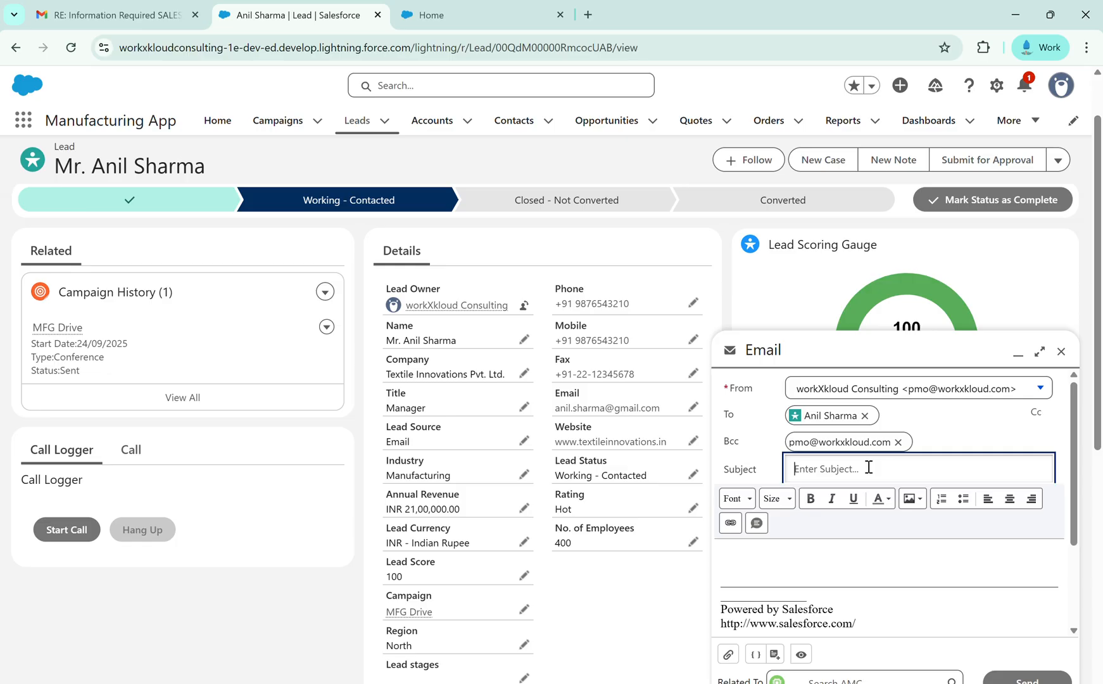
type("Thanks")
left_click(780, 560)
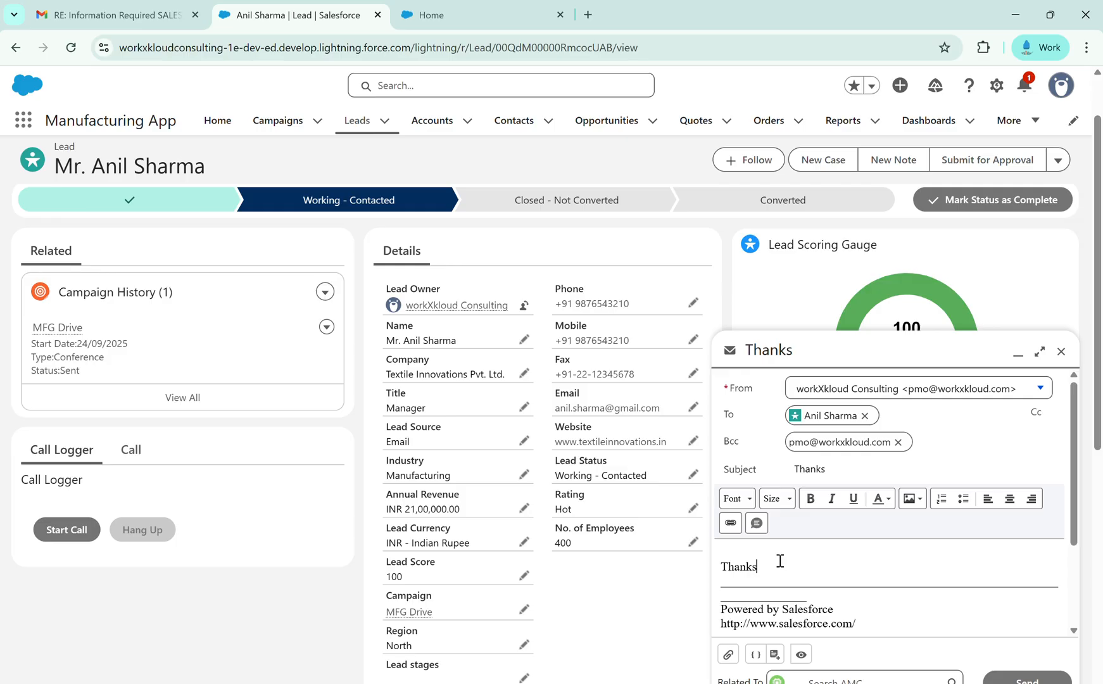
- Delete the "Powered by Salesforce" signature text and its link from the email body
mouse_move(814, 579)
left_mouse_down()
mouse_move(838, 632)
mouse_move(946, 544)
left_mouse_up()
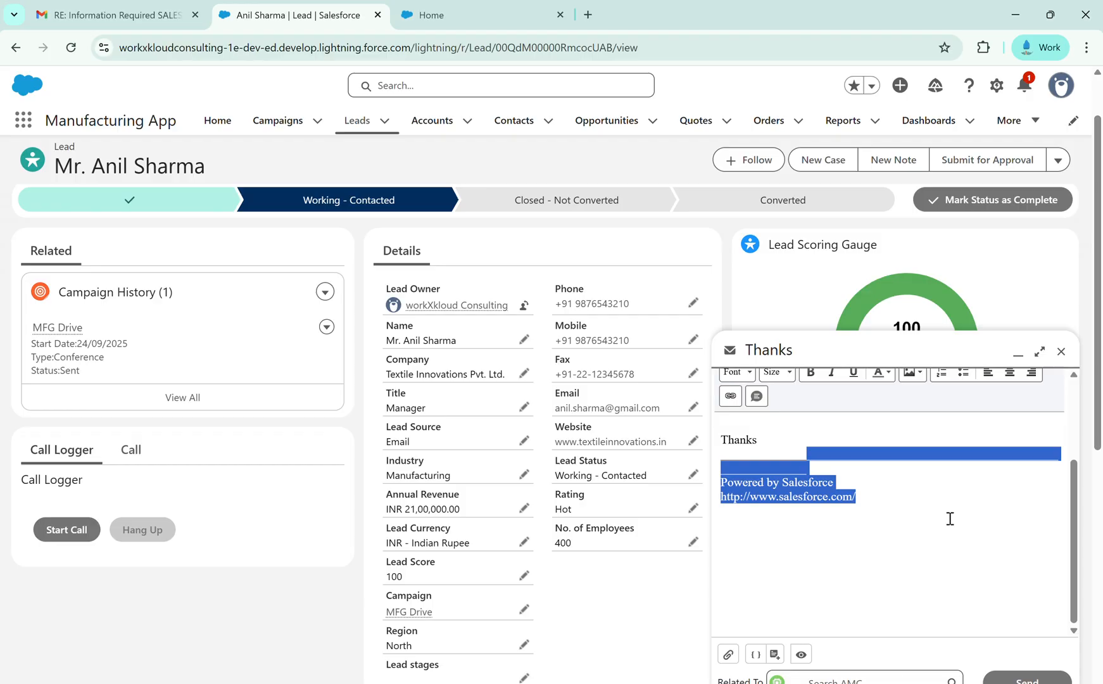
key("BackSpace")
left_click_drag(1074, 523, 1074, 461)
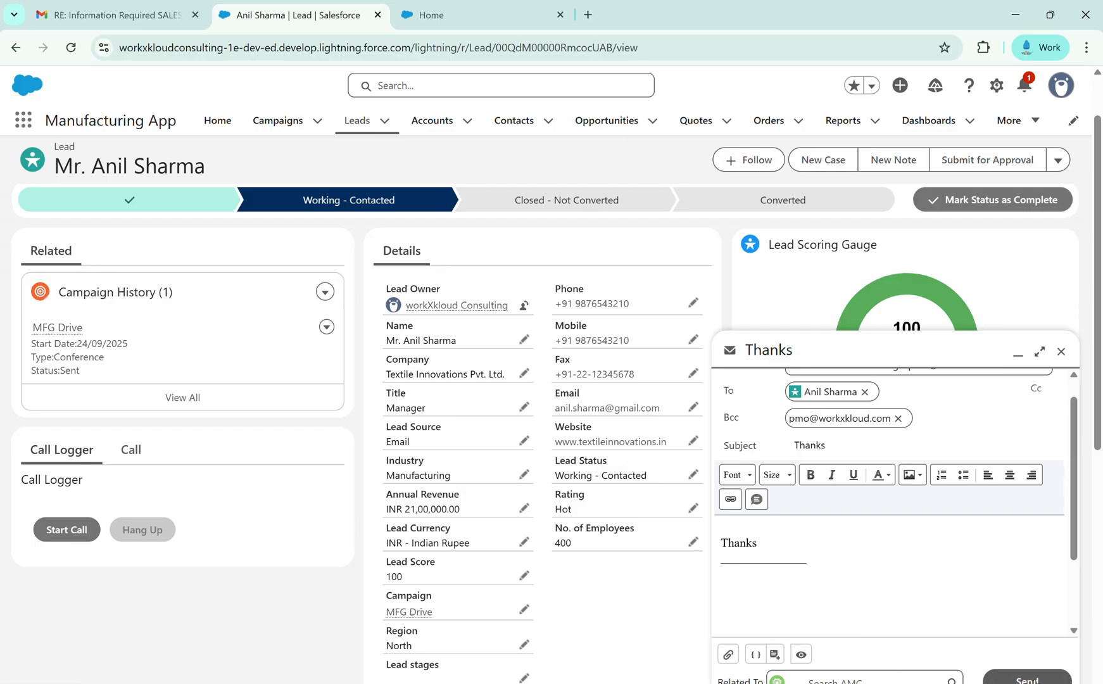
- Send the "Thanks" email to the lead and look at its entry in the activity timeline
left_click(1027, 679)
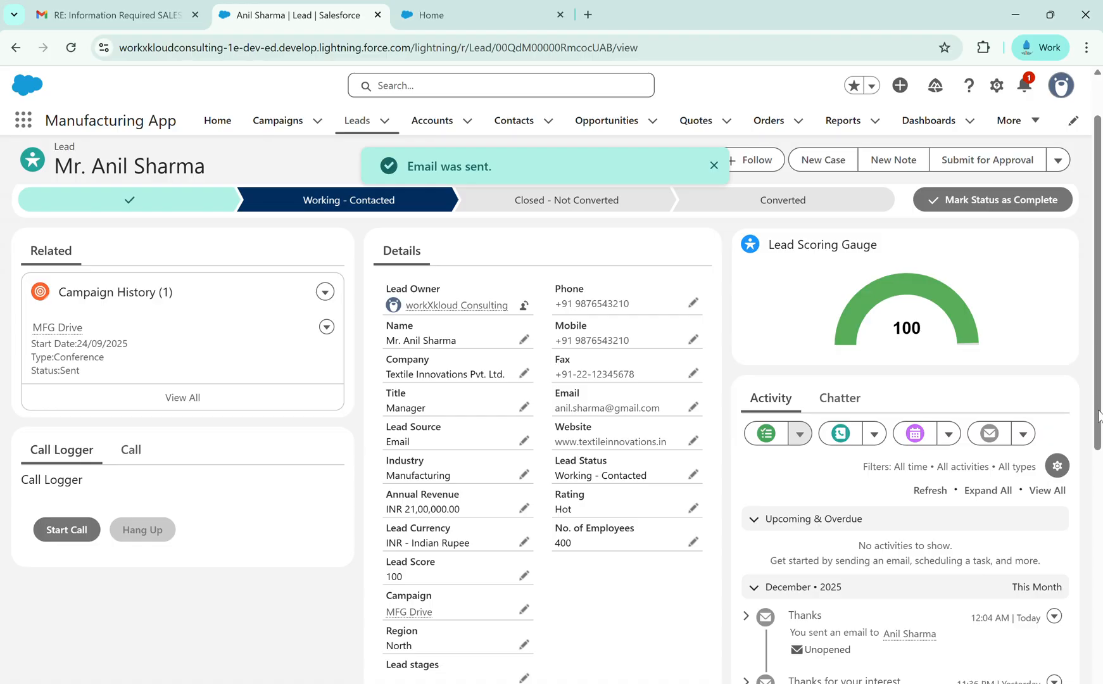
left_click_drag(1099, 415, 1098, 459)
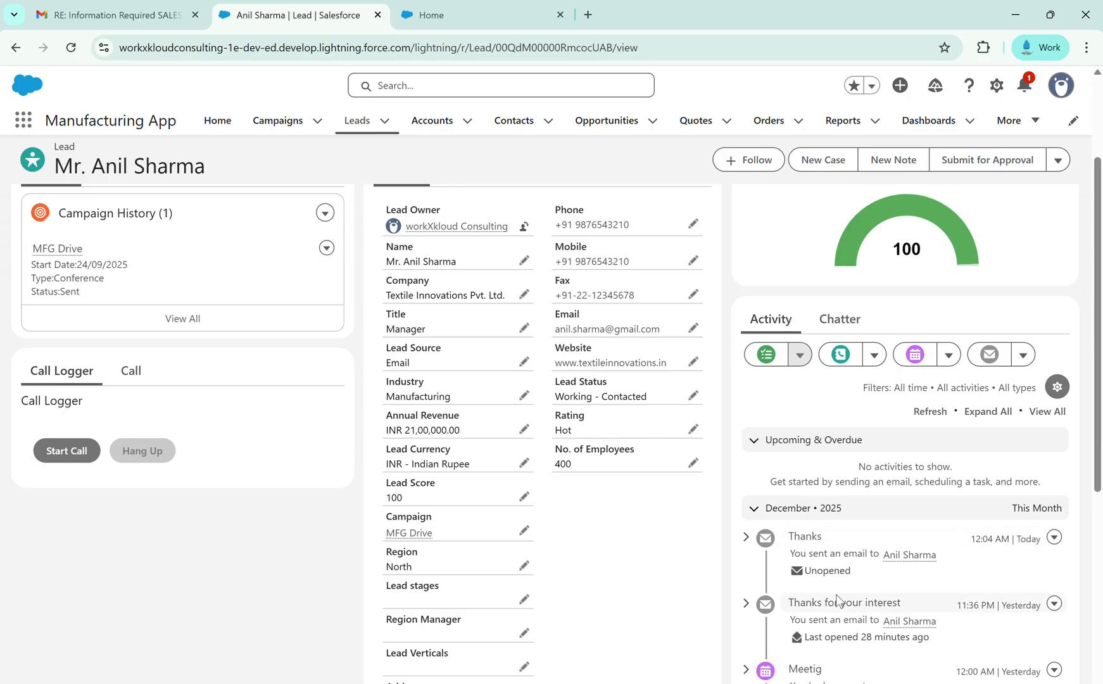
- Switch to Gmail, open the newly received "Thanks" message from the inbox and mark it as not suspicious
left_click(114, 14)
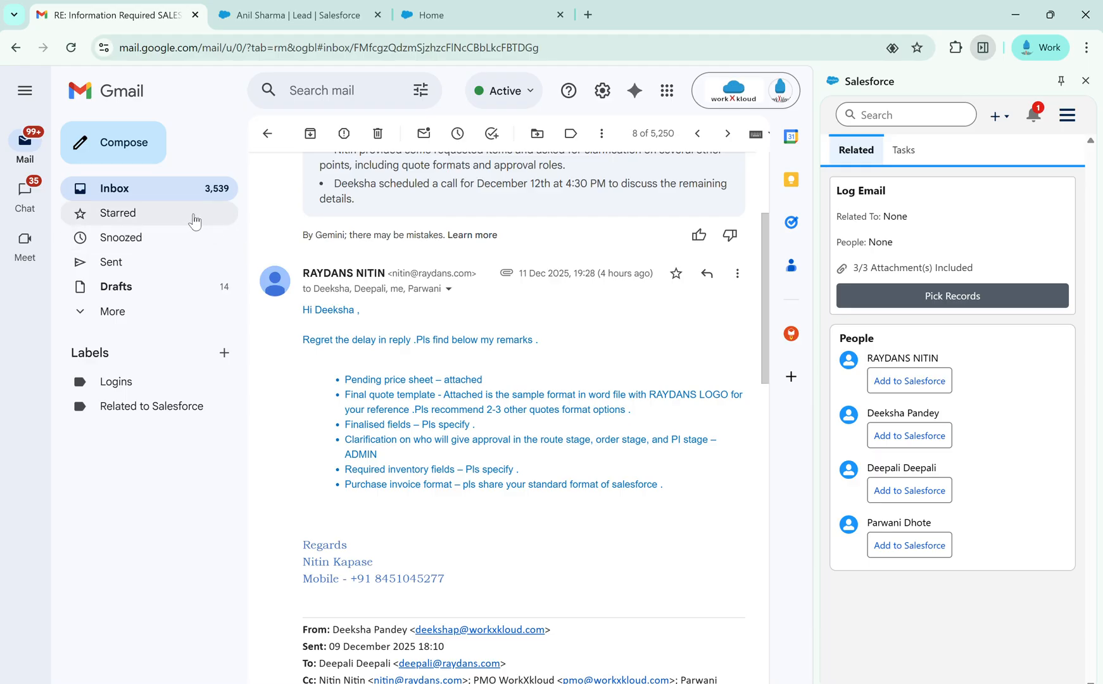
left_click(132, 197)
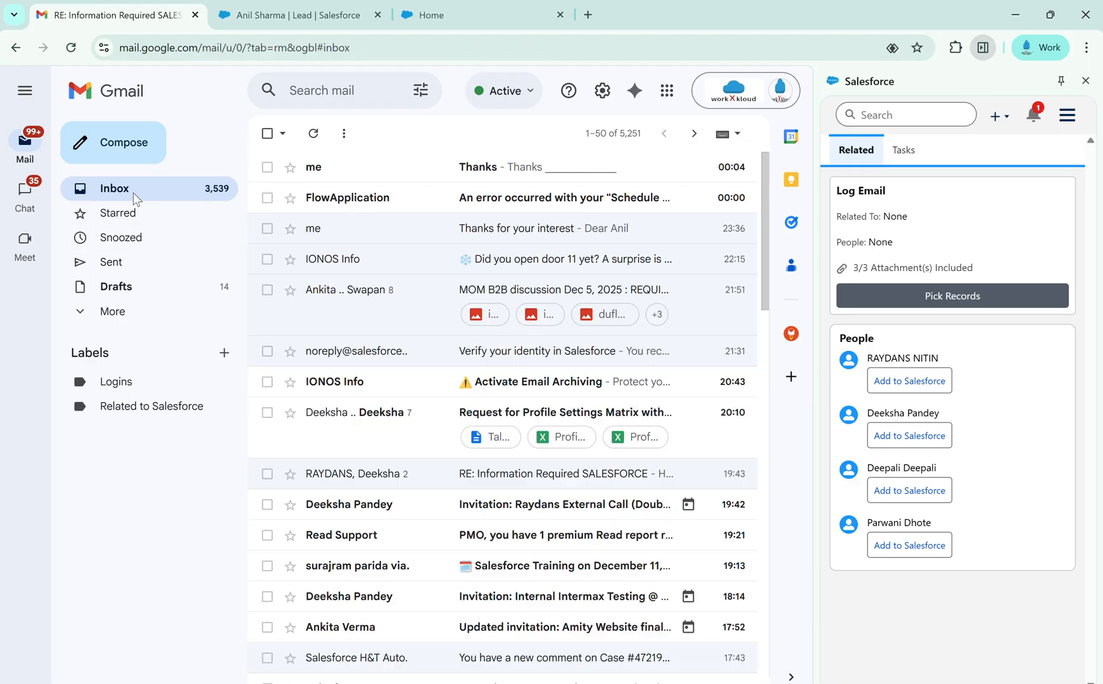
left_click(517, 171)
left_click(416, 372)
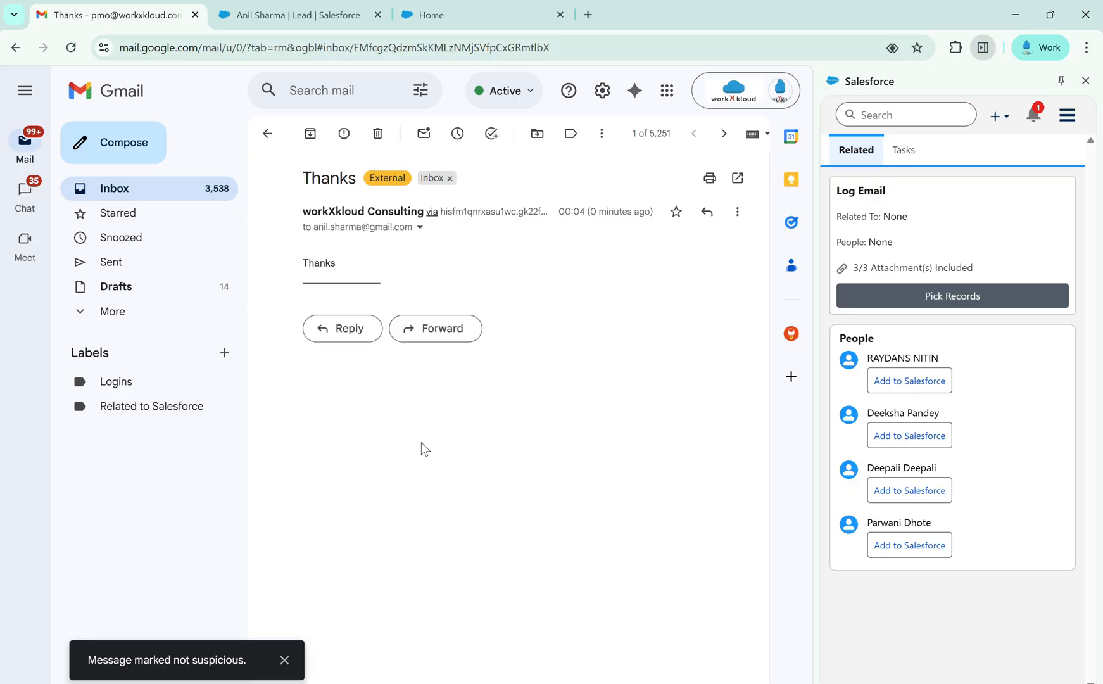
- Return to the Salesforce lead record, review its activity timeline and briefly view the new event form
left_click(295, 24)
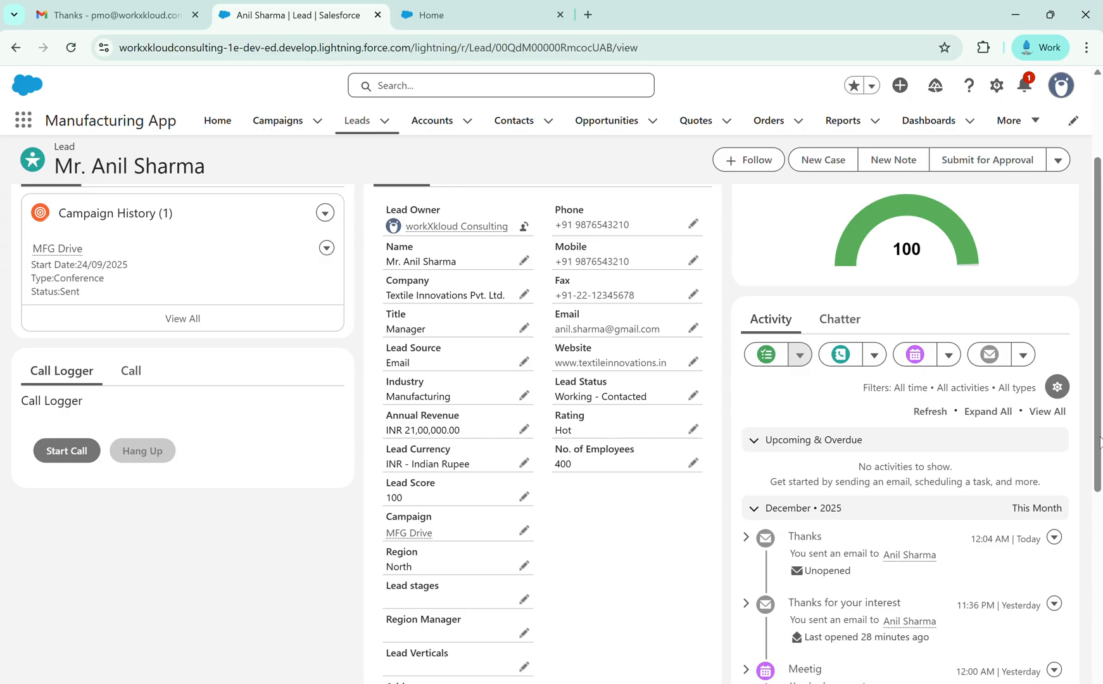
scroll(1100, 425, "down", 2)
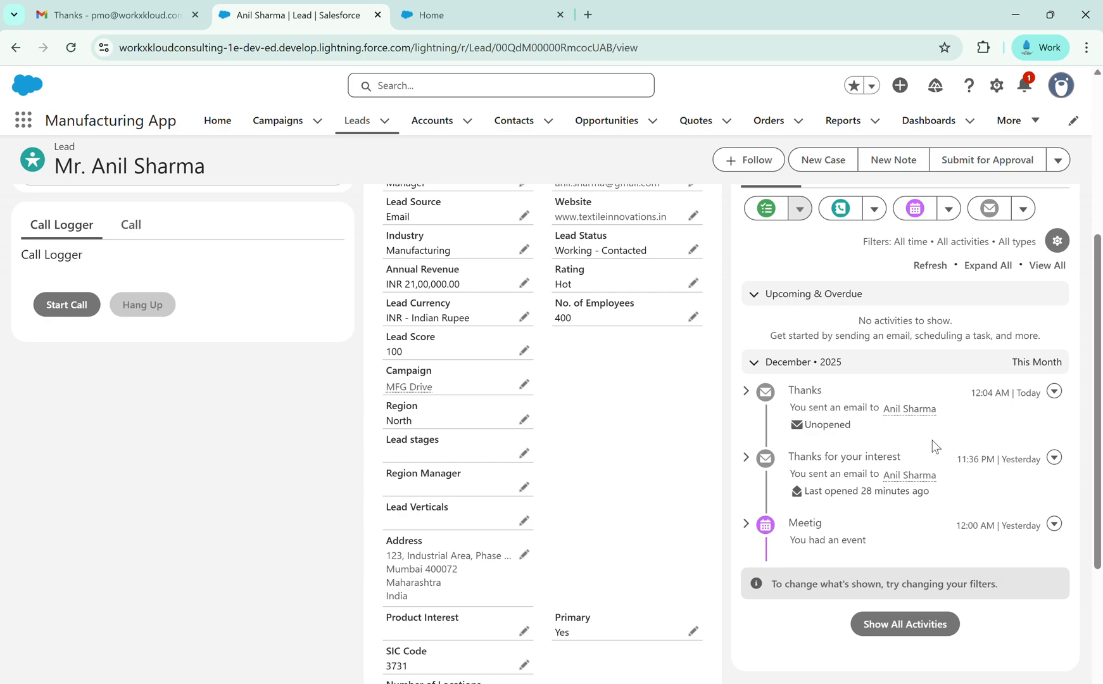
left_click_drag(1101, 461, 1101, 339)
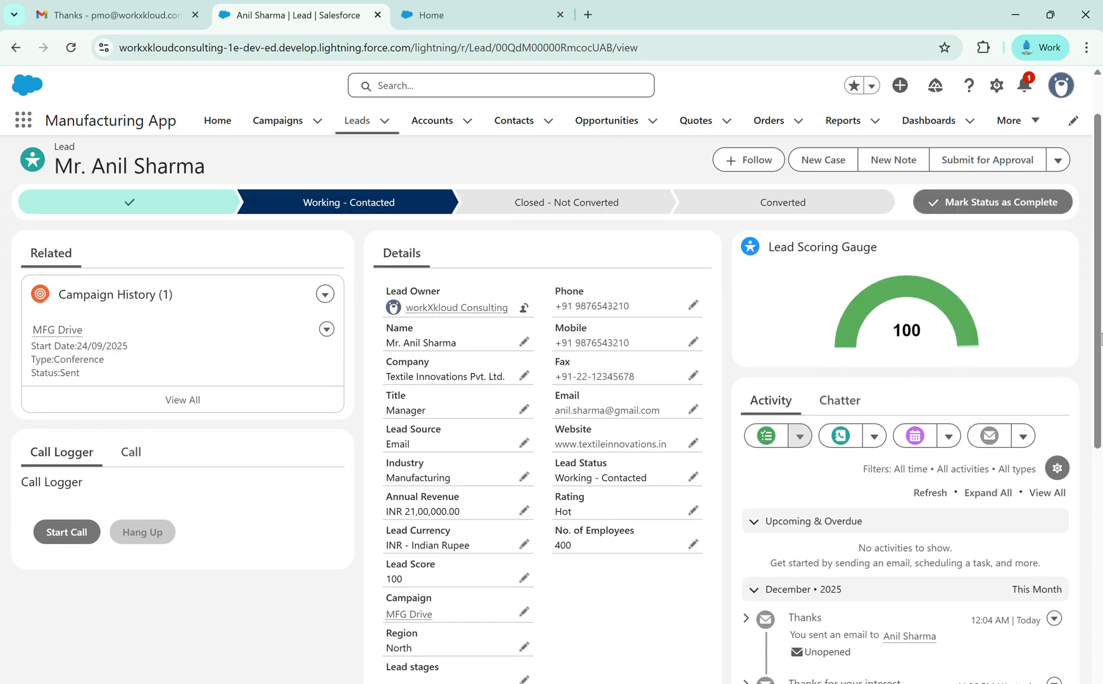
left_click(914, 436)
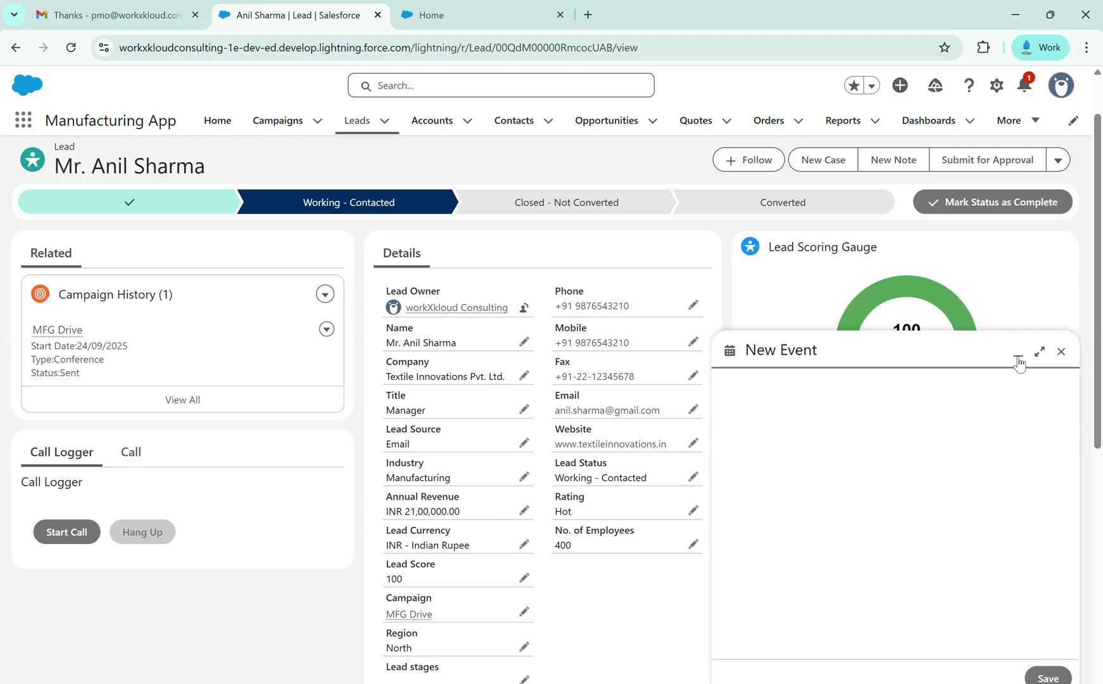
left_click(1062, 352)
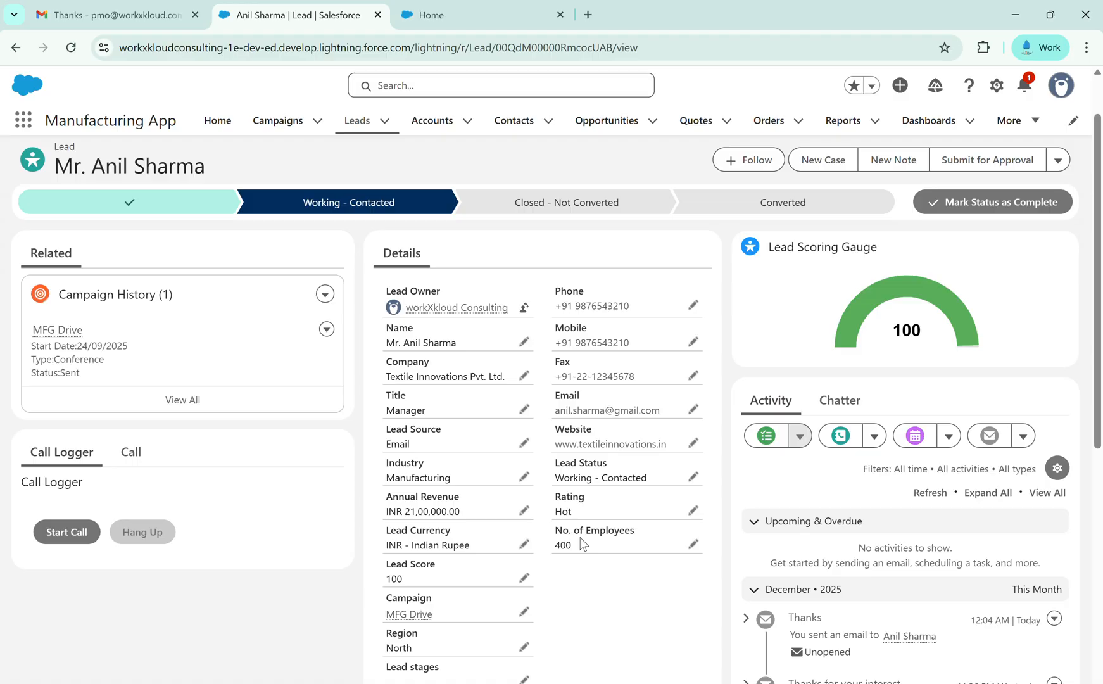
- Start and end a call with the lead's Call Logger, and display the lead's call records
left_click(72, 535)
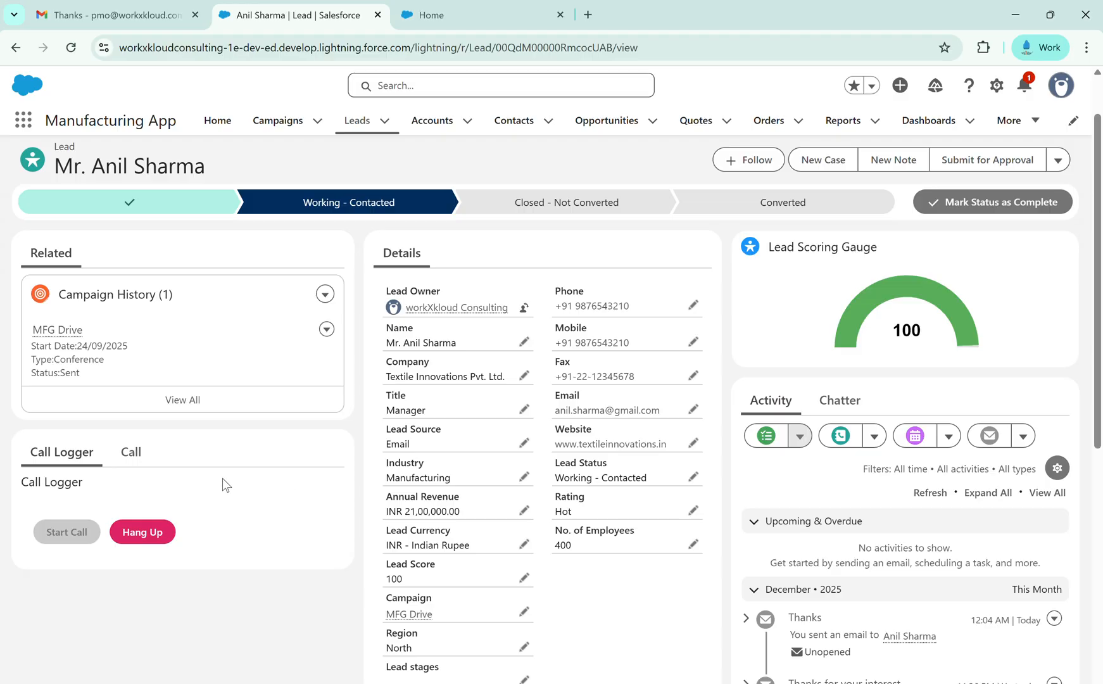
left_click(154, 535)
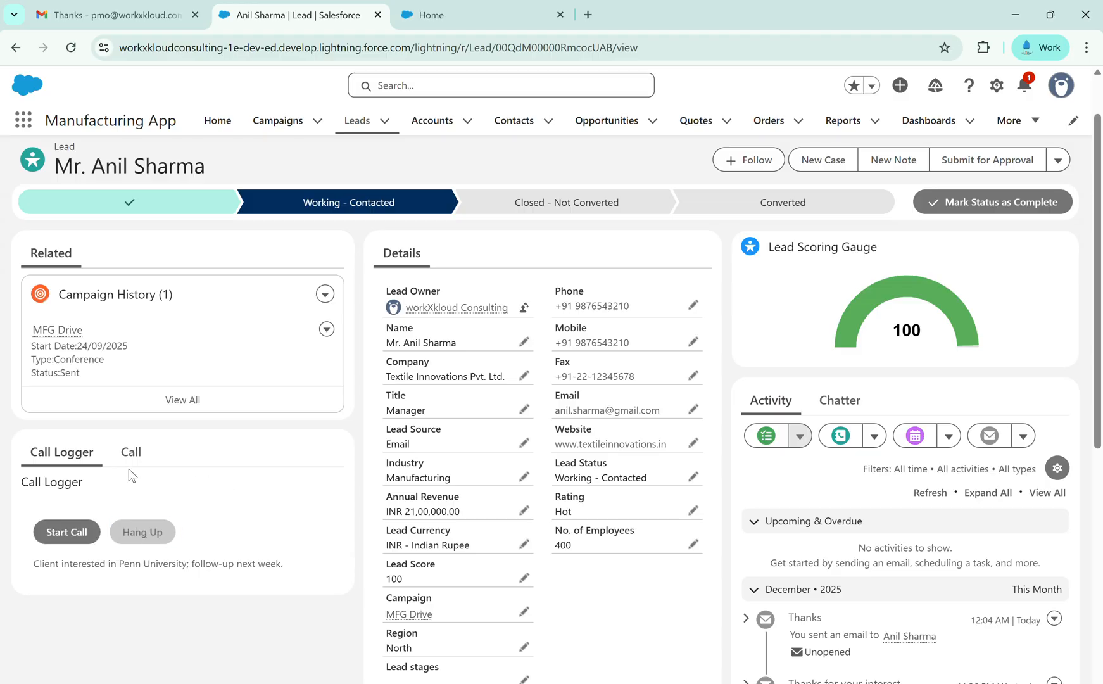
left_click(130, 458)
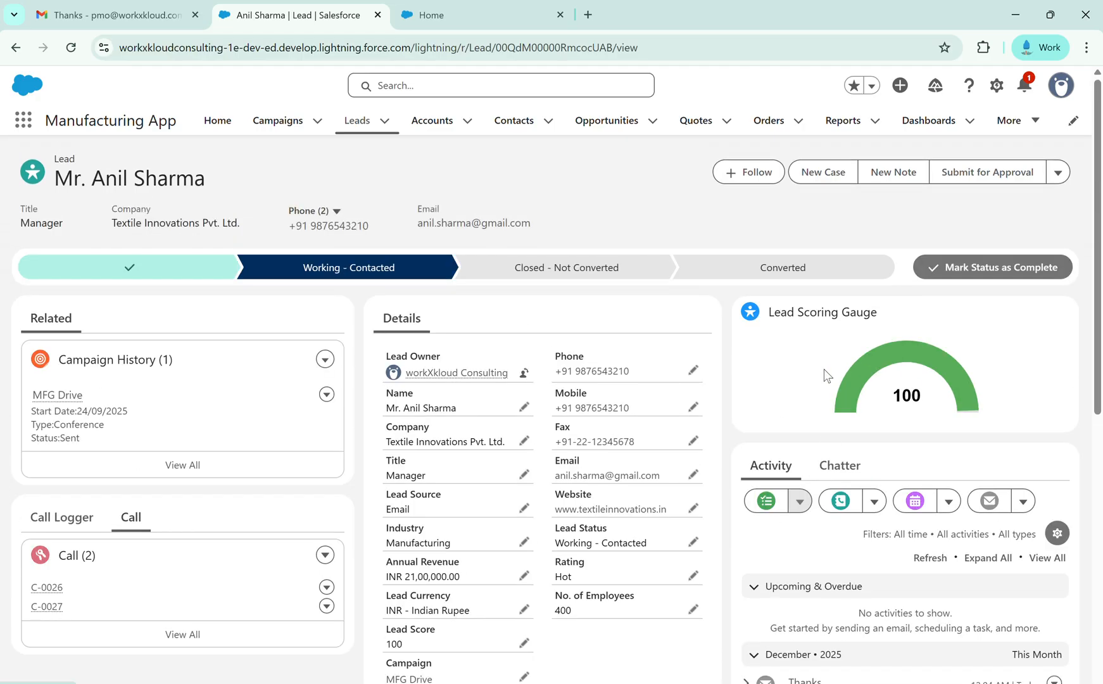
- View the lead conversion form from the Converted stage and cancel it without converting the lead
left_click(800, 271)
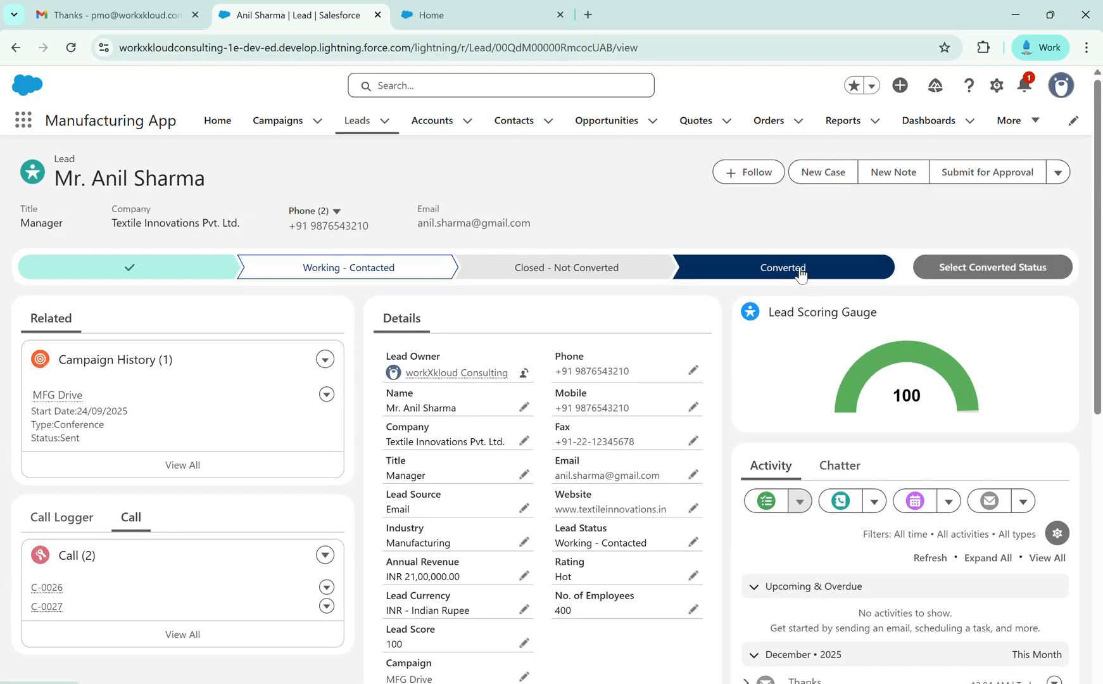
left_click(962, 276)
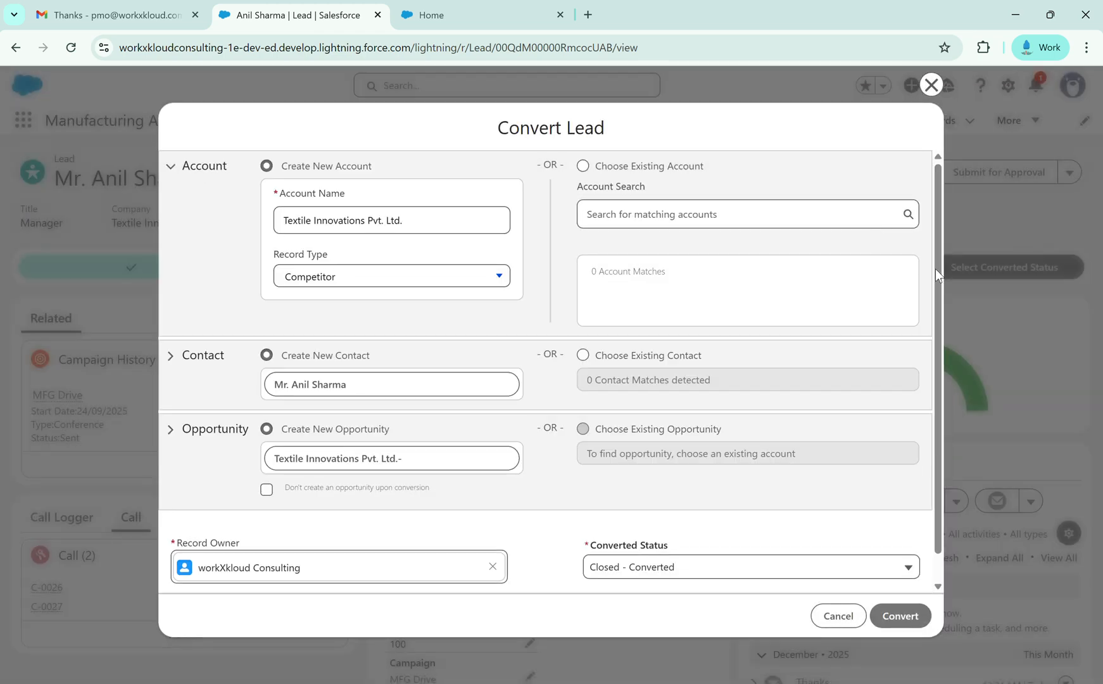
left_click(847, 616)
- Open the PlanetPack Enterprises account from the Accounts list and preview its related contact
left_click(432, 138)
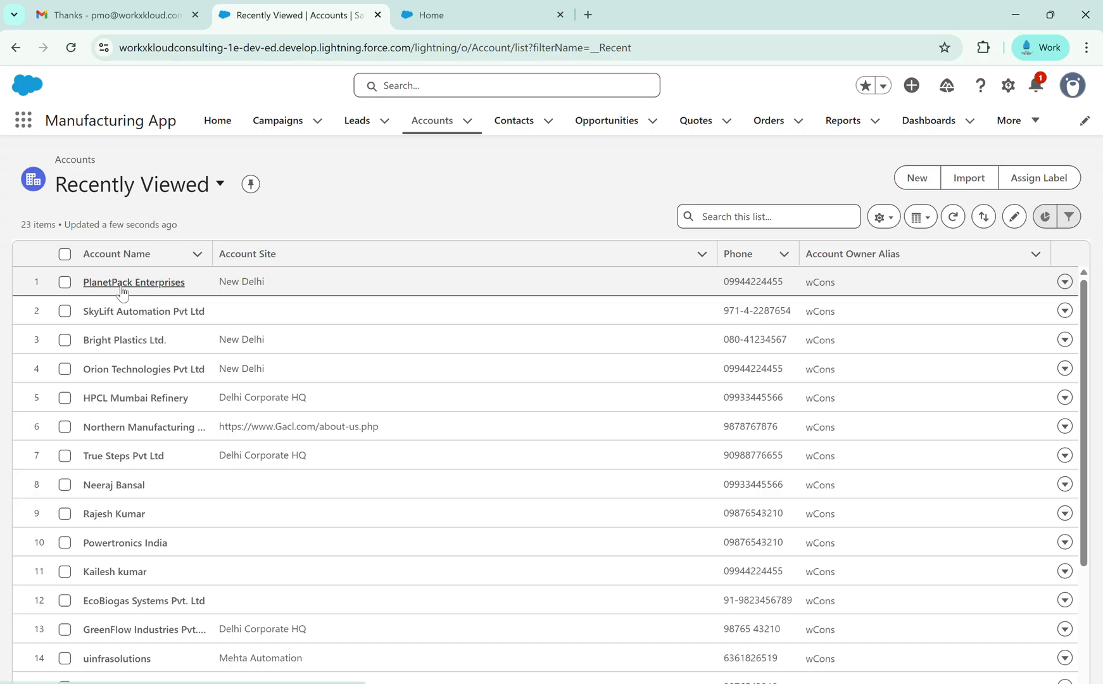
left_click(122, 283)
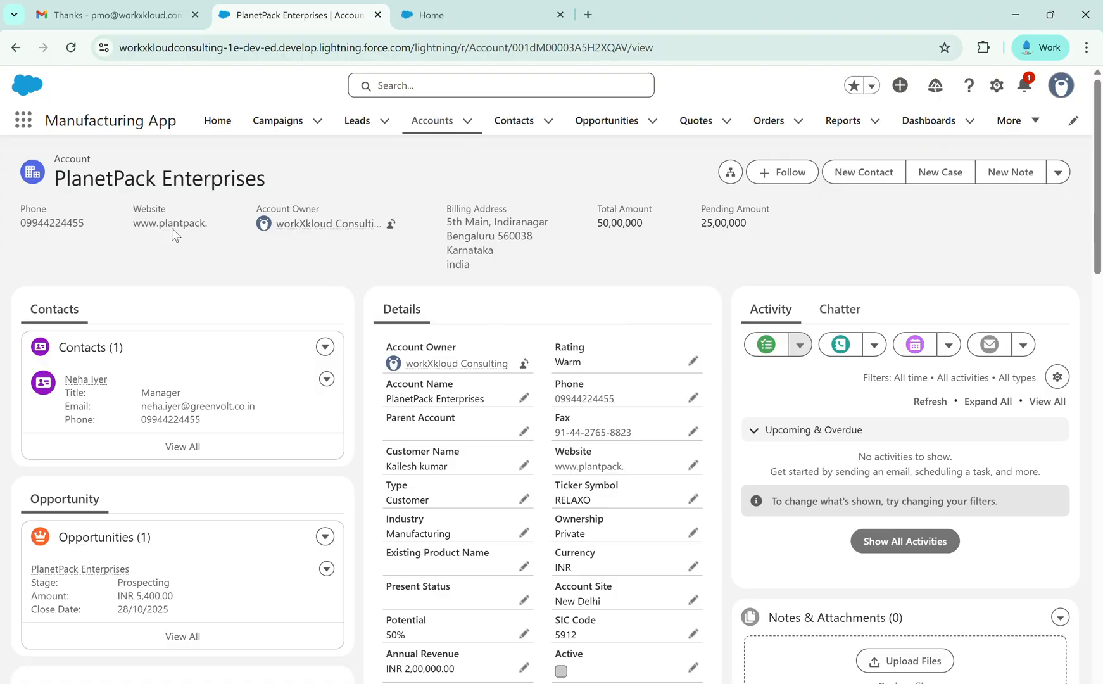
triple_click(106, 179)
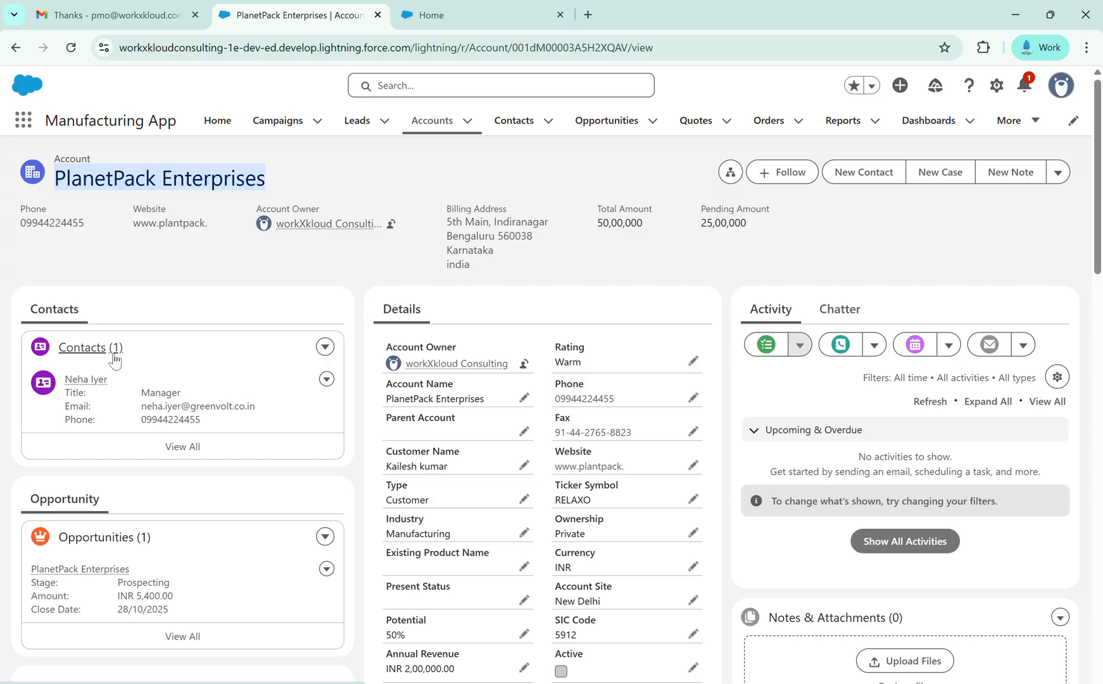
mouse_move(84, 380)
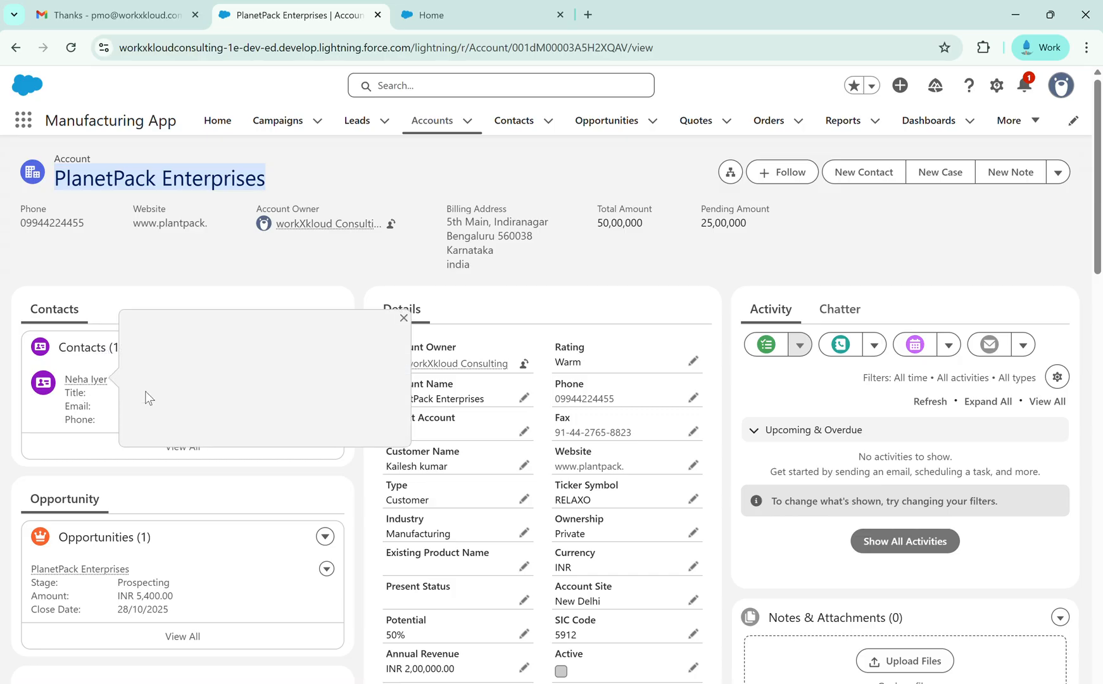
left_click(552, 301)
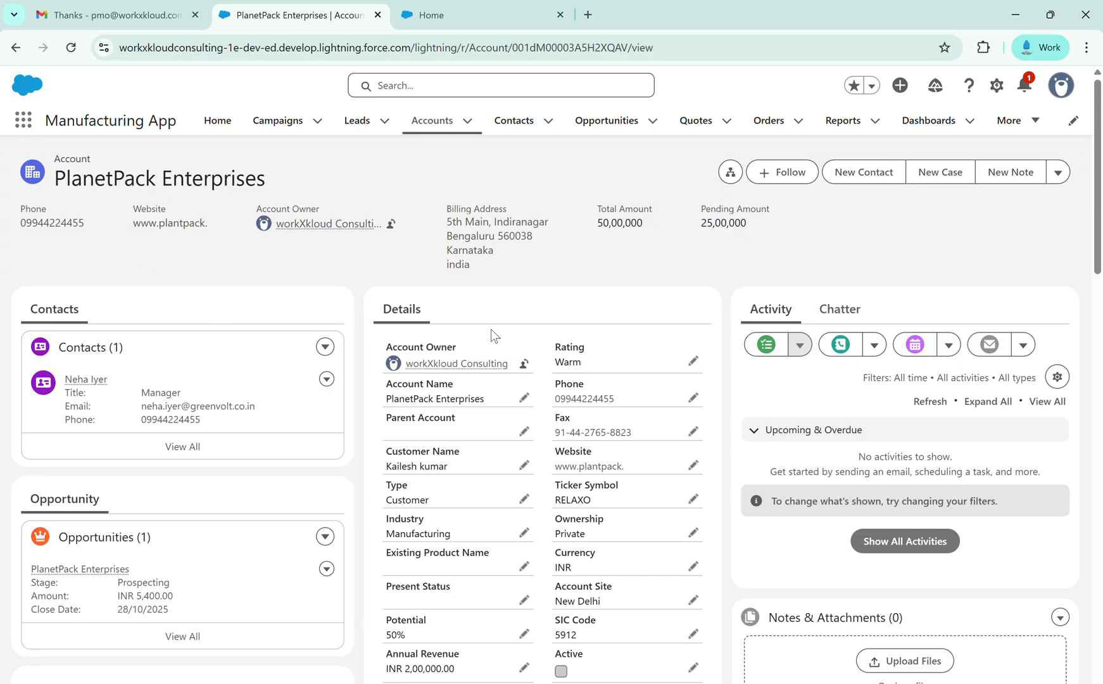
- Review the PlanetPack Enterprises account's details and its related quotes, technical evaluations, cases, orders, invoices and payments
scroll(1099, 266, "down", 3)
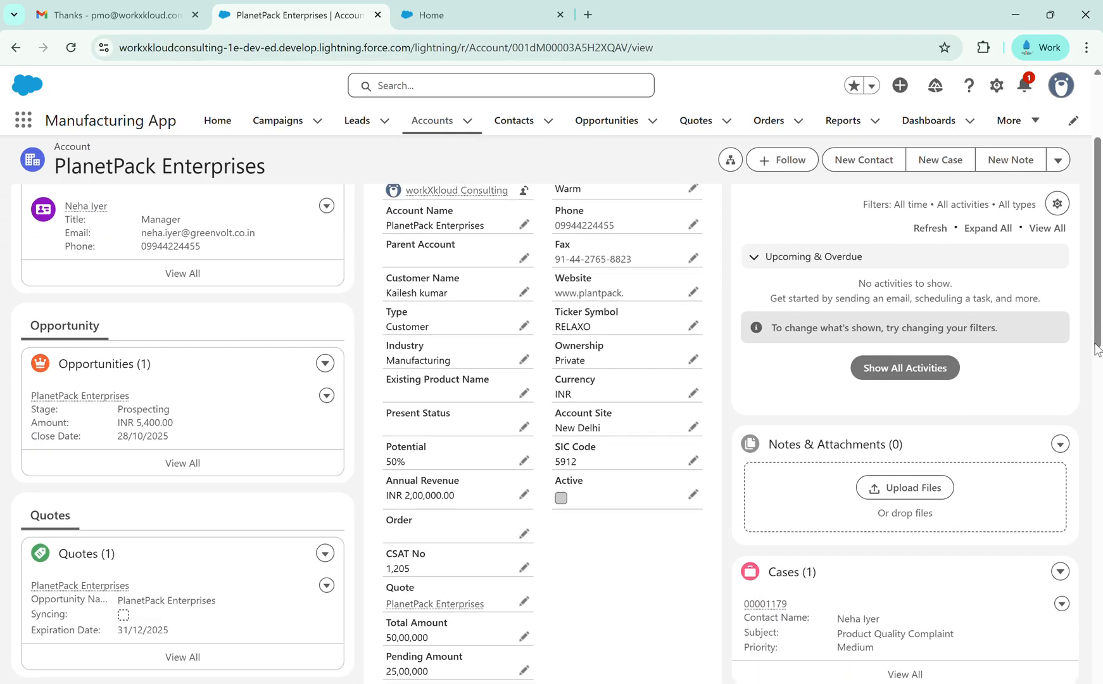
scroll(1099, 348, "up", 3)
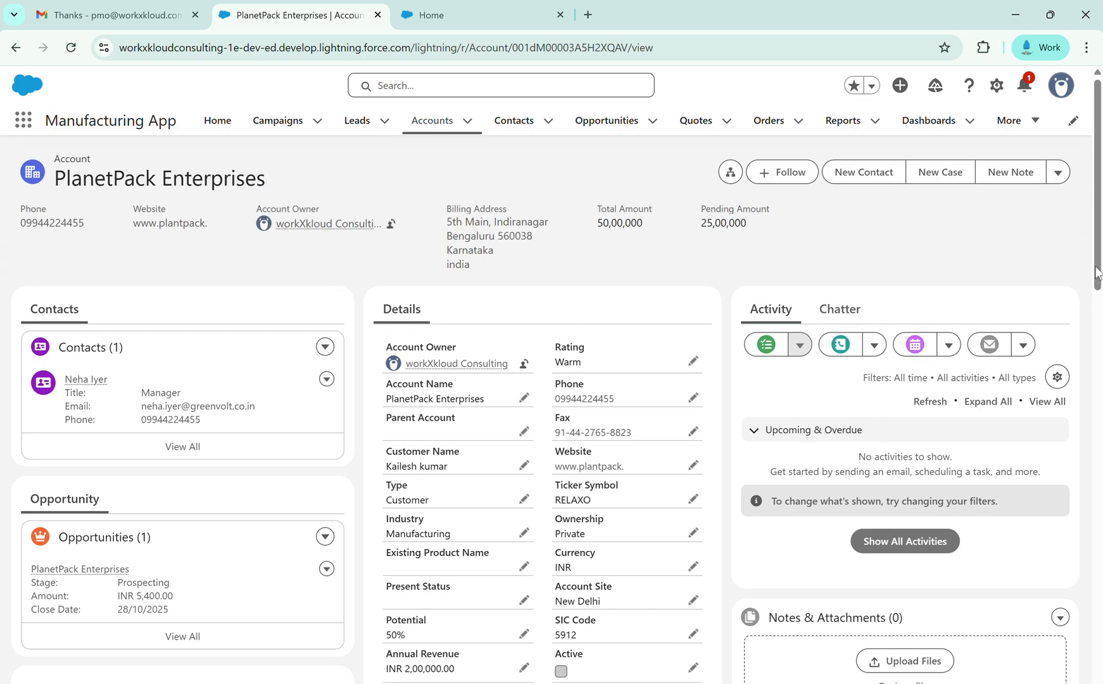
scroll(1099, 273, "down", 3)
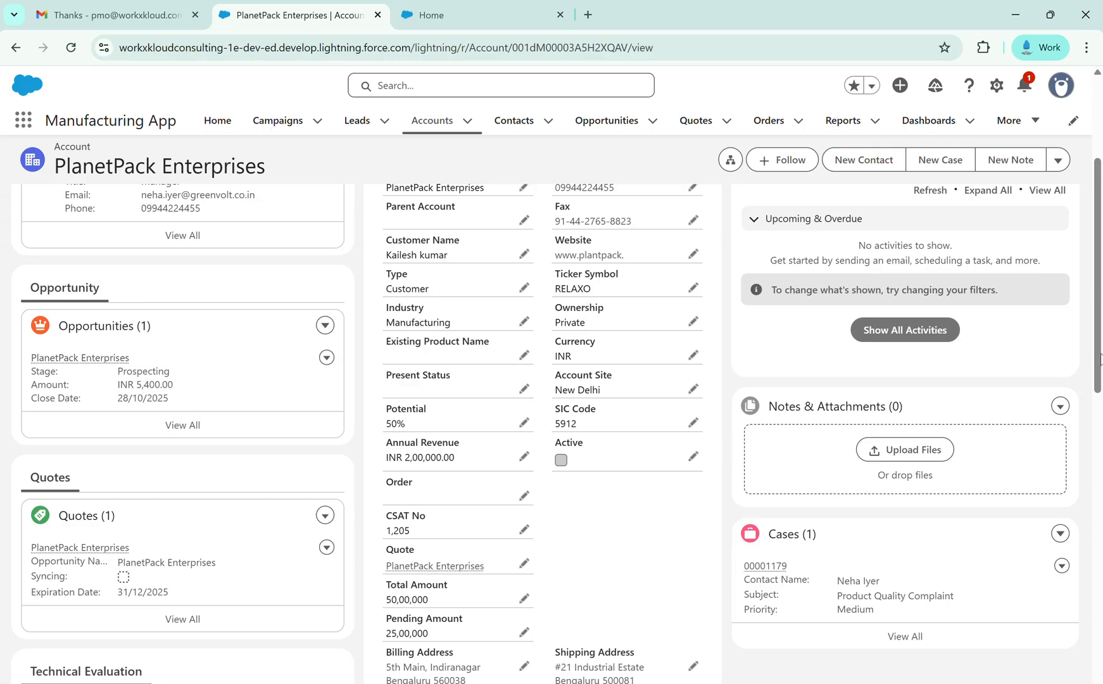
scroll(1100, 359, "down", 4)
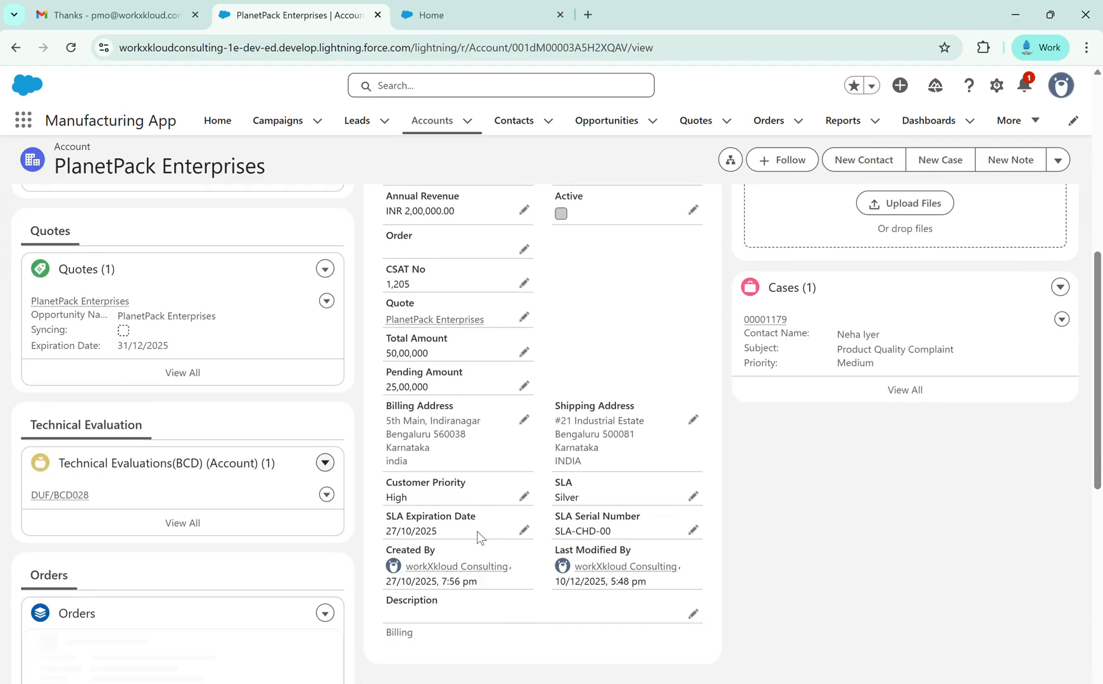
scroll(1097, 455, "down", 3)
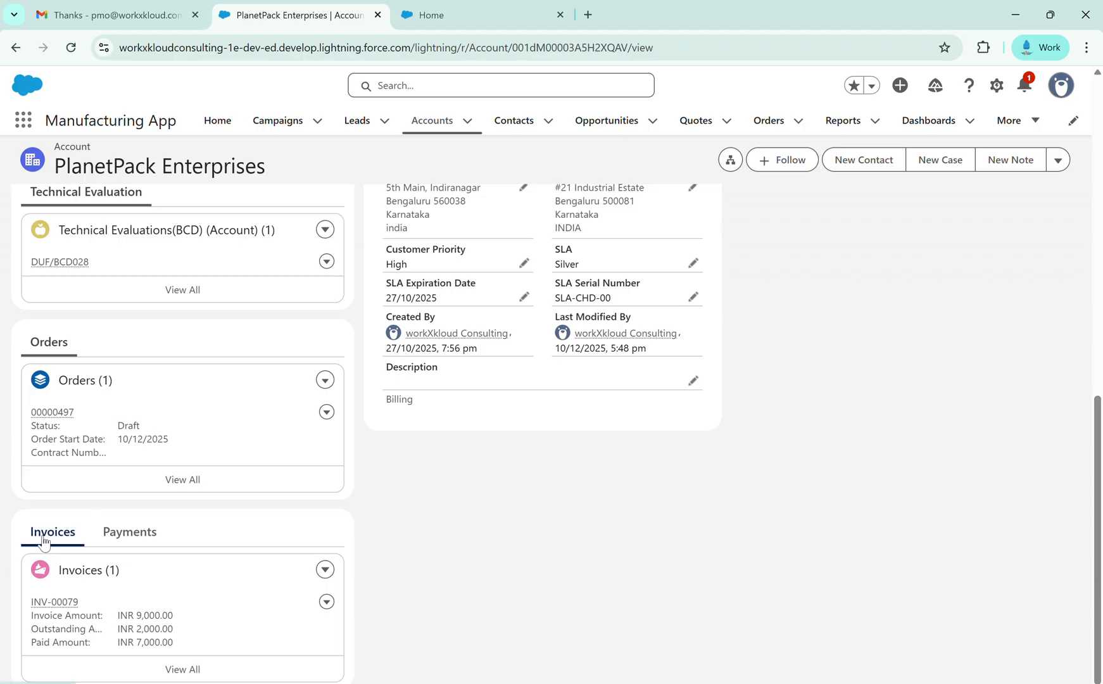
left_click(124, 546)
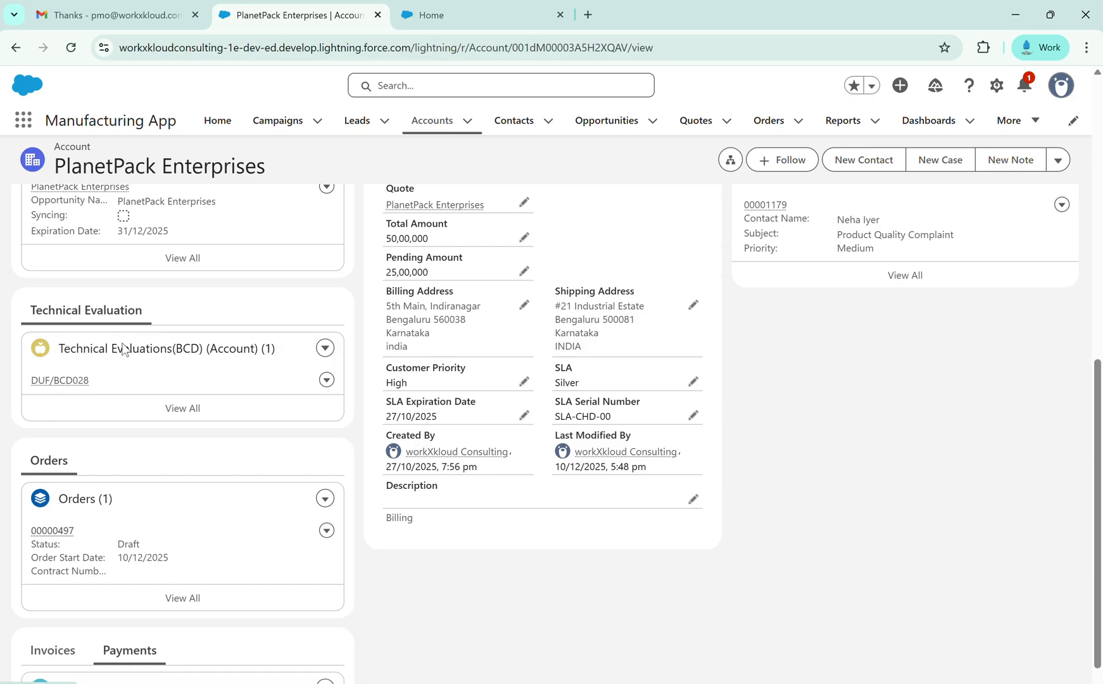
left_click_drag(1100, 467, 1082, 180)
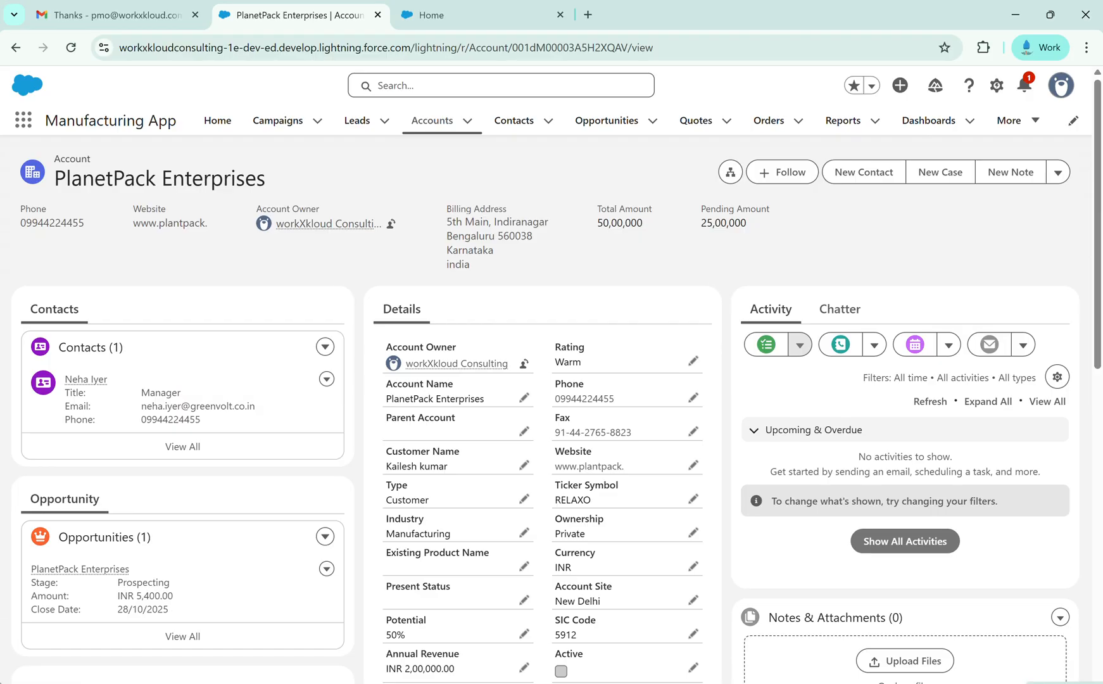
- Open the account's PlanetPack Enterprises opportunity and view the list of addable products, cancelling without adding any
left_click(97, 538)
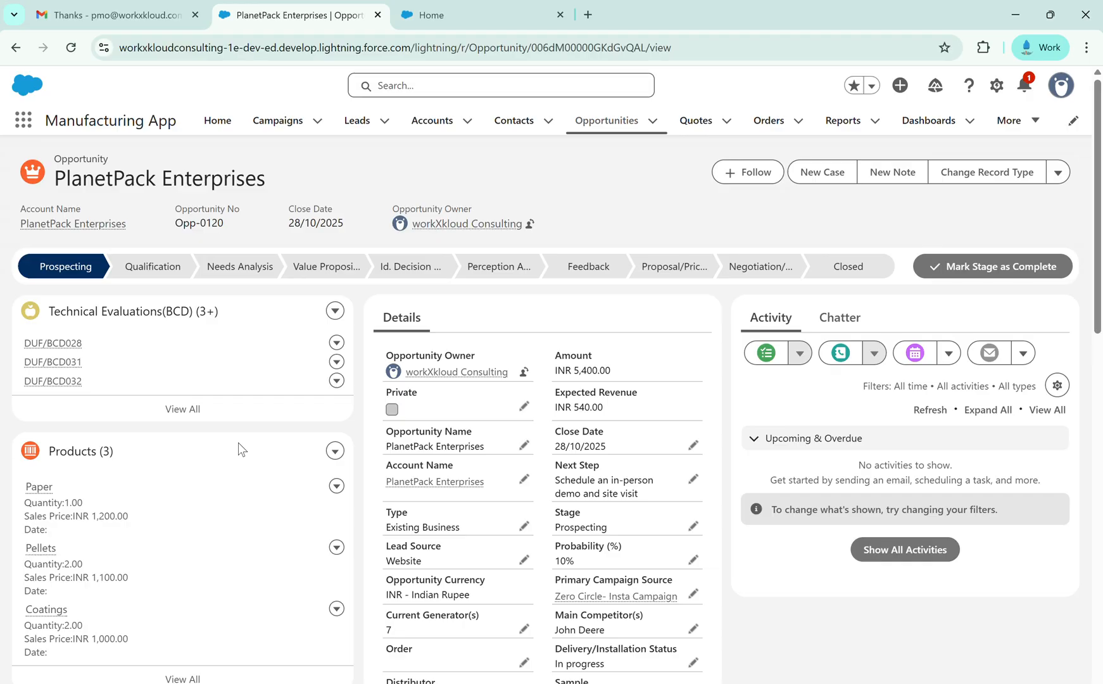
left_click(346, 458)
left_click(381, 478)
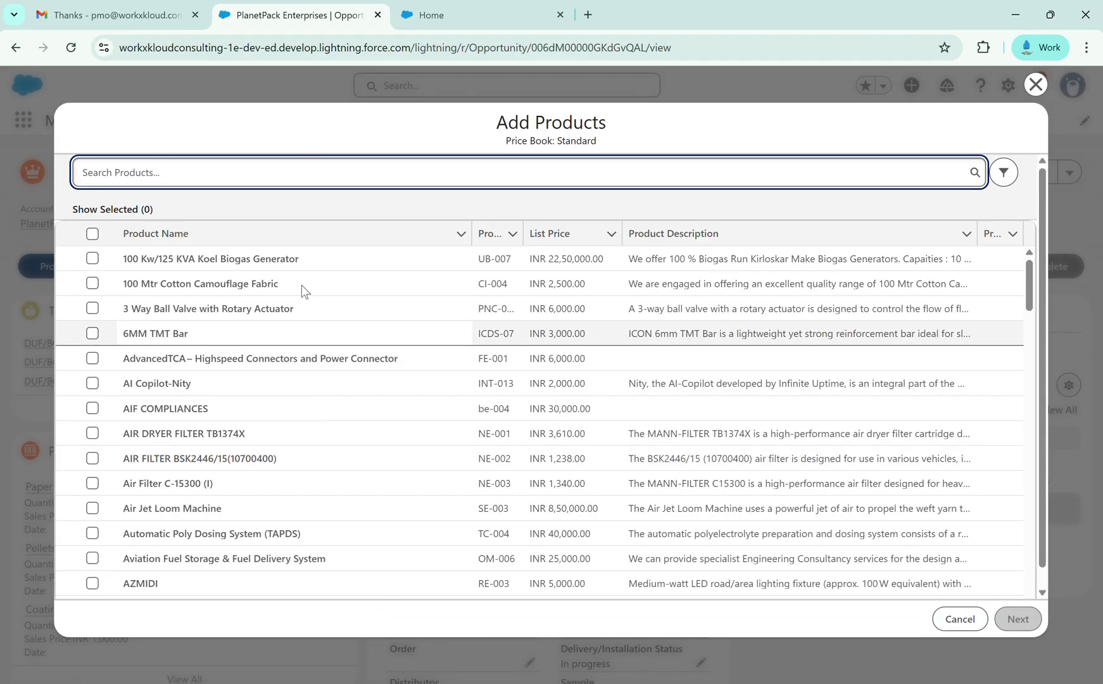
left_click(958, 623)
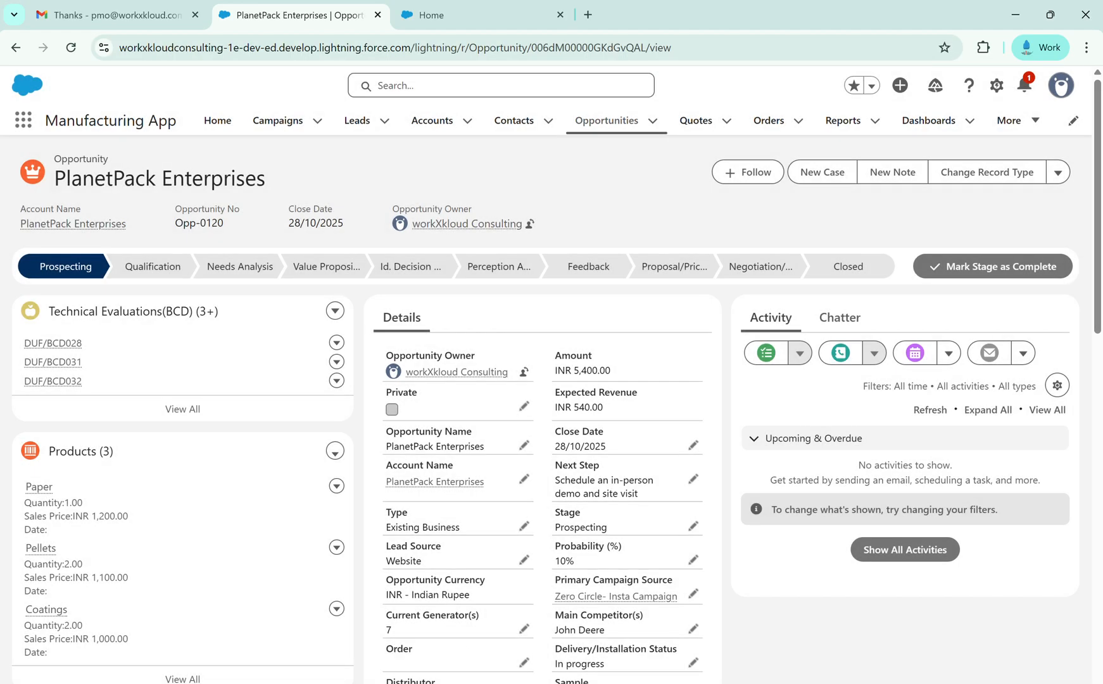
- Open the opportunity's PlanetPack Enterprises quote expiring 31/12/2025, generate its quotation PDF, and close the PDF and its viewer
left_click_drag(1099, 311, 1100, 411)
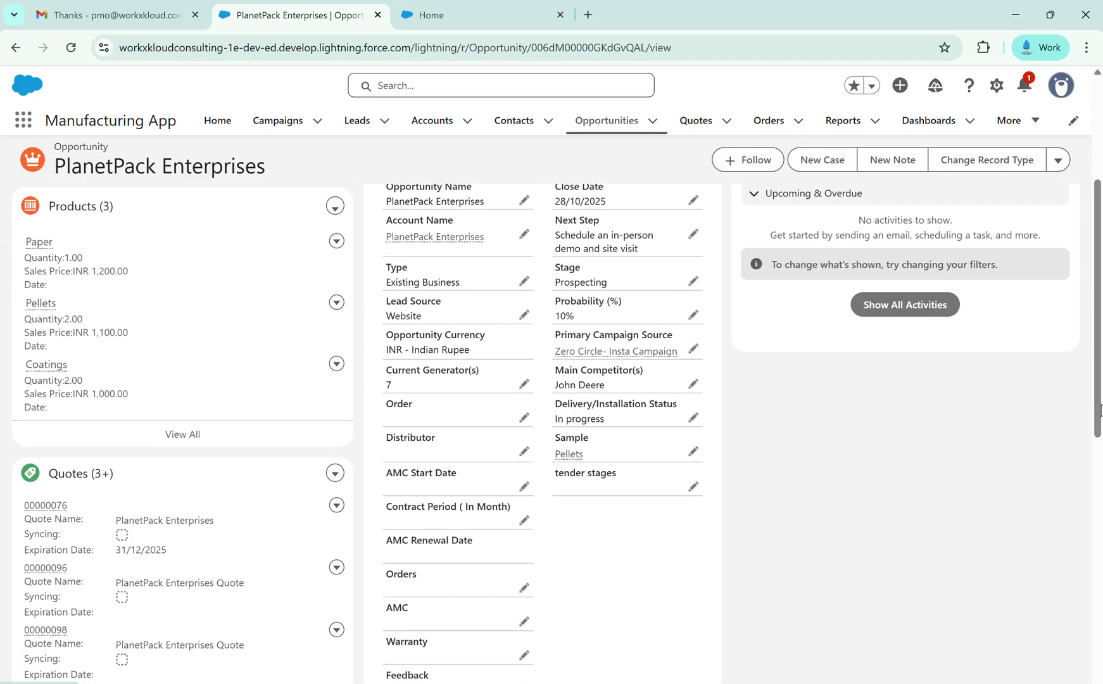
left_click(55, 513)
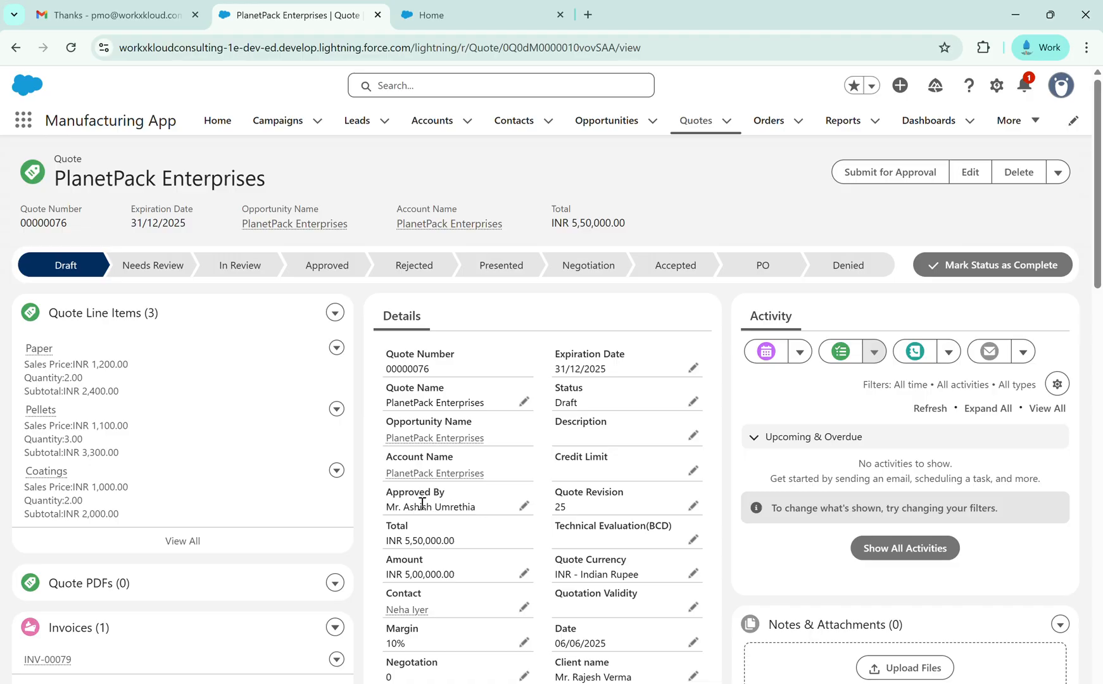
left_click(1058, 172)
left_click(1029, 261)
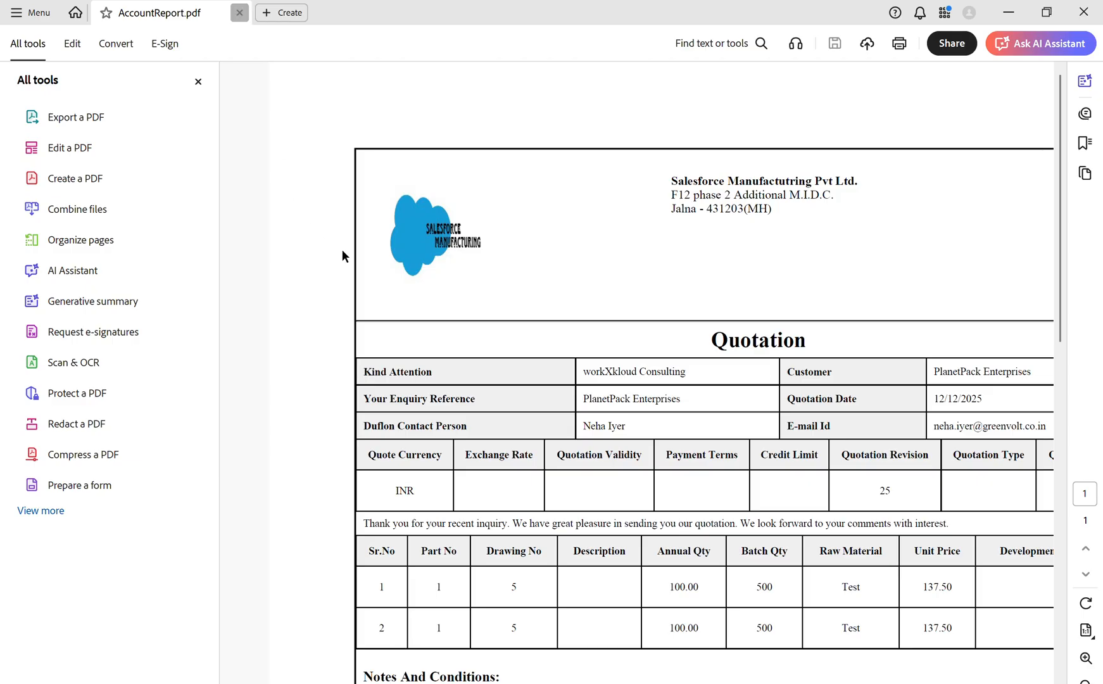
key("ctrl+w")
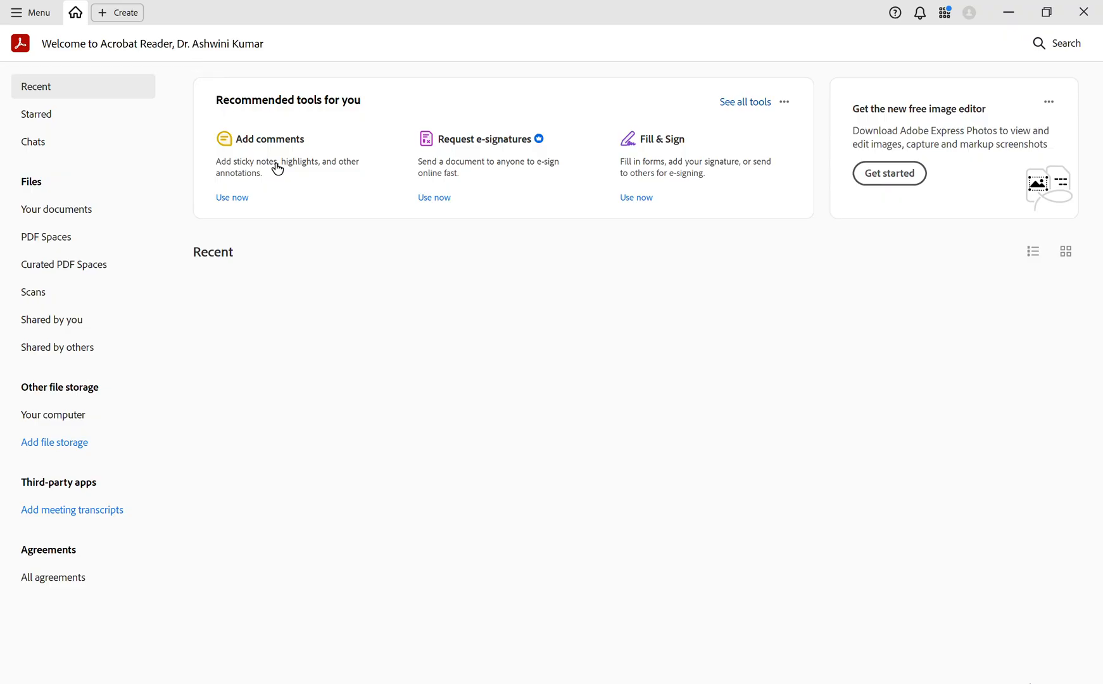
left_click(1086, 12)
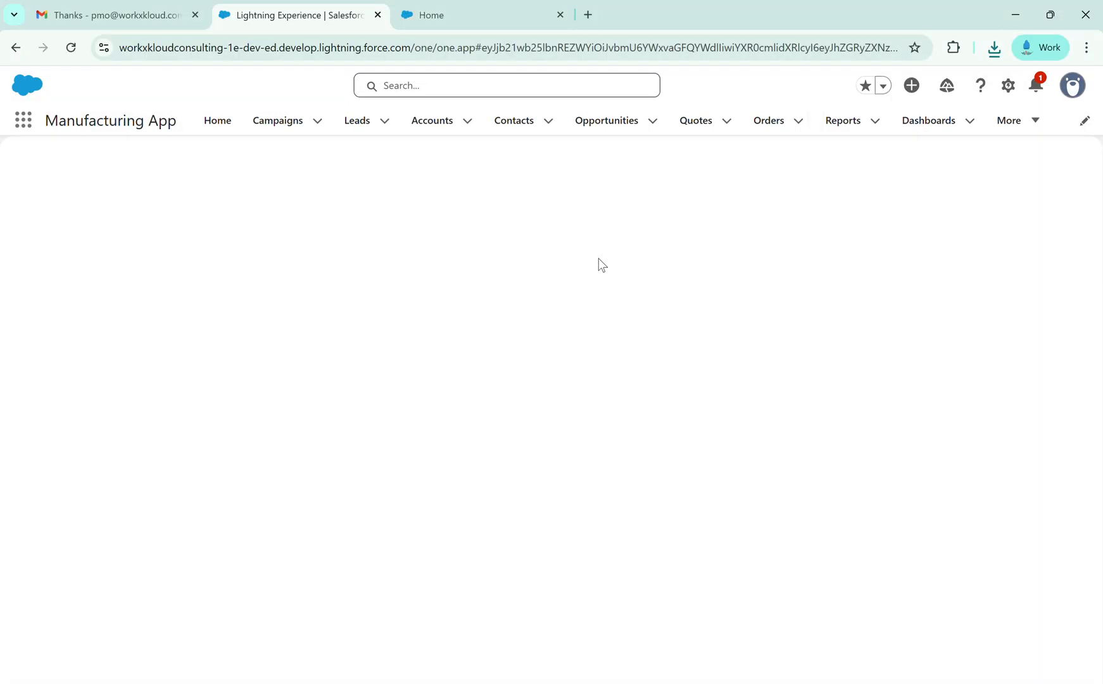
- Return to the PlanetPack Enterprises opportunity from the Opportunities list and open its quote expiring 31/12/2025
left_click(602, 126)
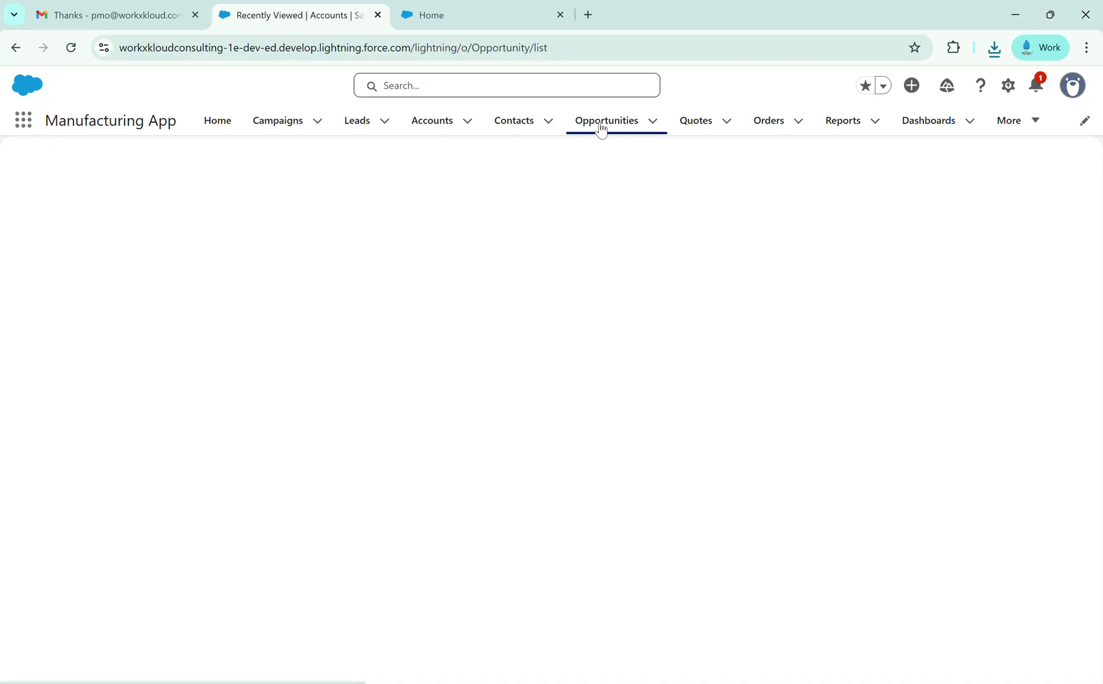
left_click(112, 282)
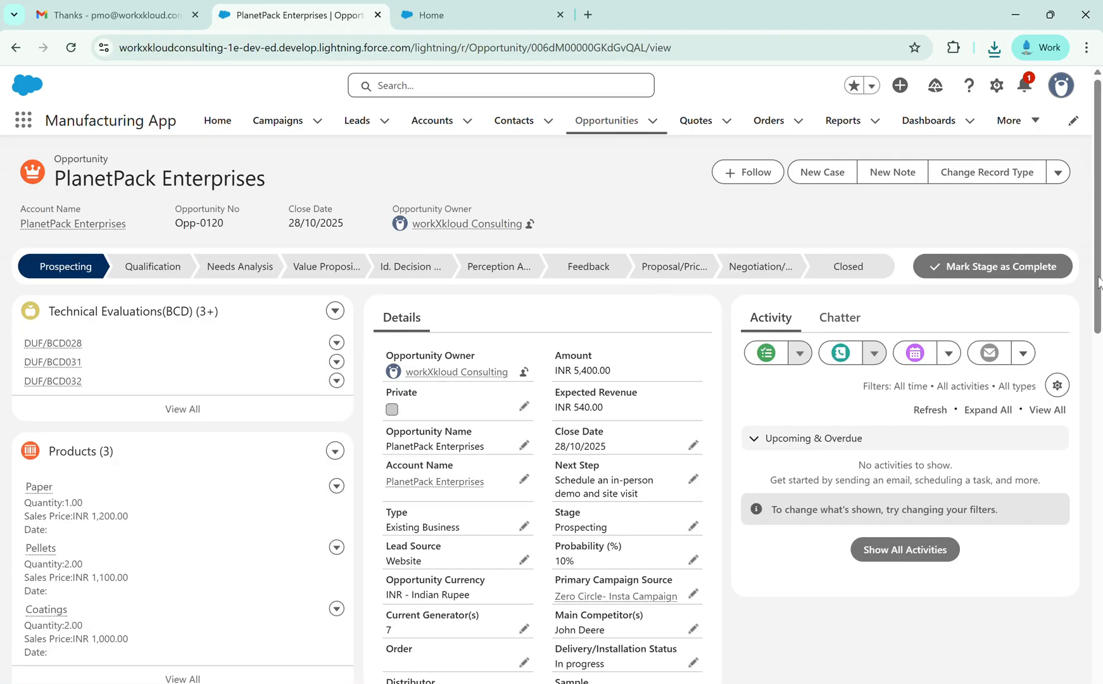
left_click_drag(1099, 273, 1101, 365)
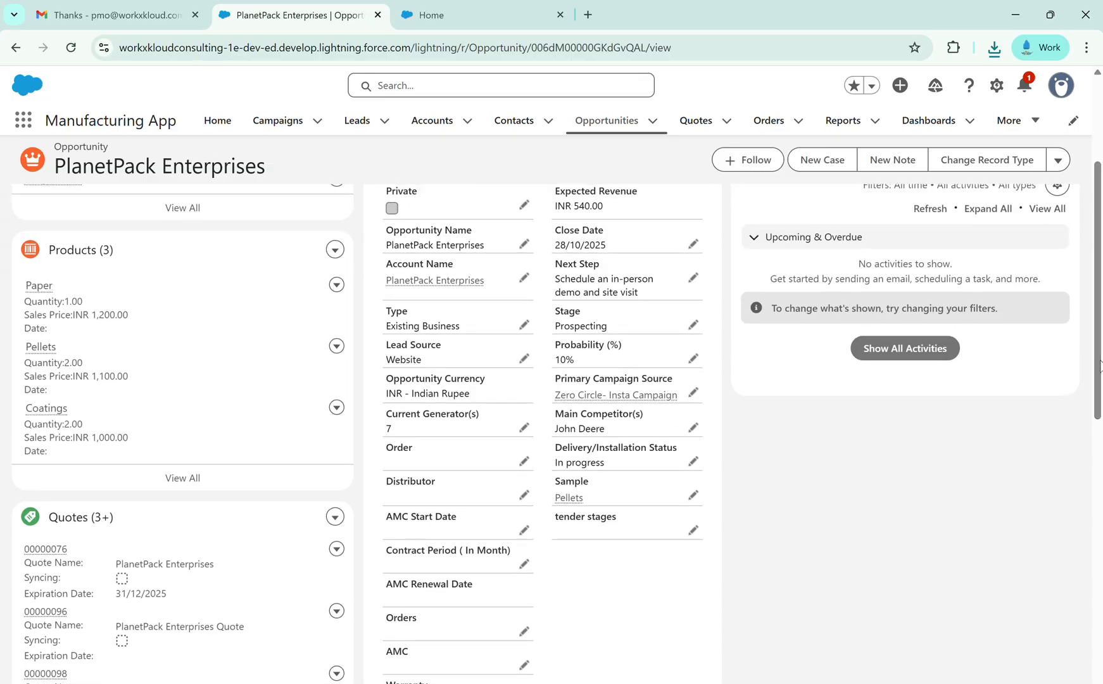
left_click(46, 549)
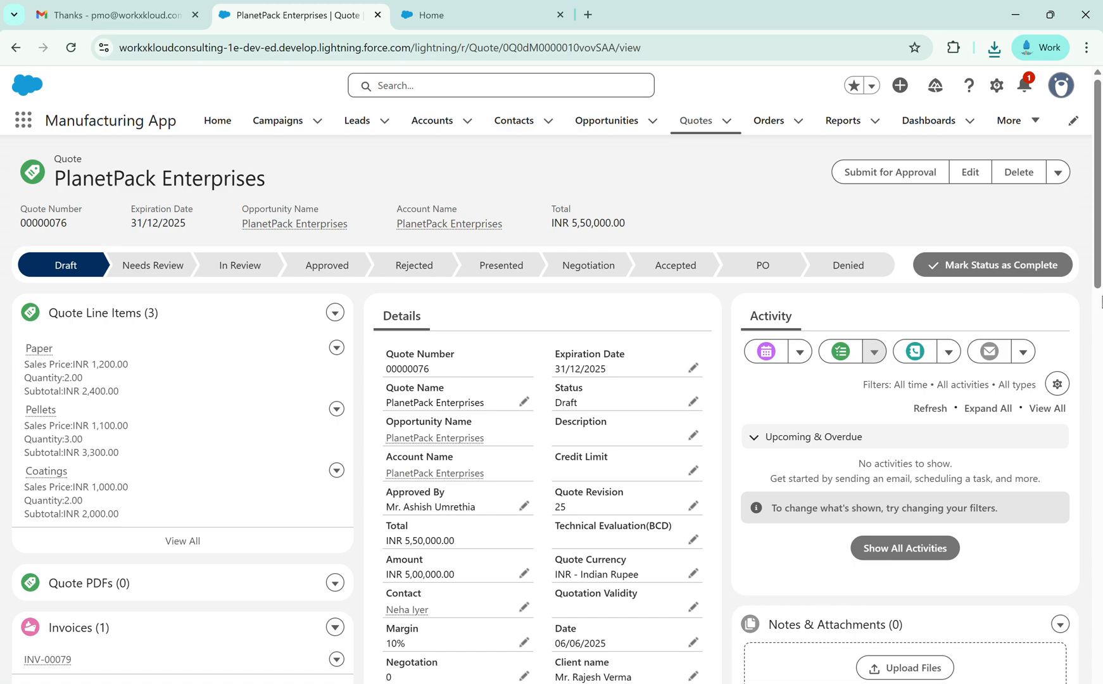
- Preview the quote's PDF with the ECO Globe template down to its terms and conditions, and close the preview without saving
left_click(1063, 176)
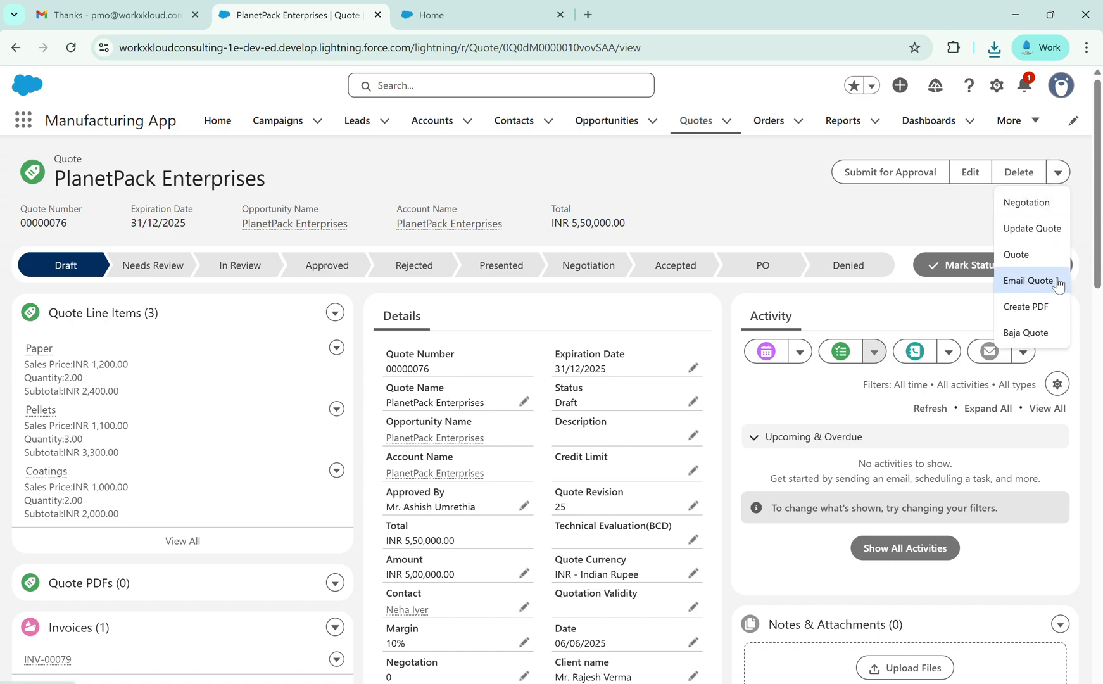
left_click(1040, 308)
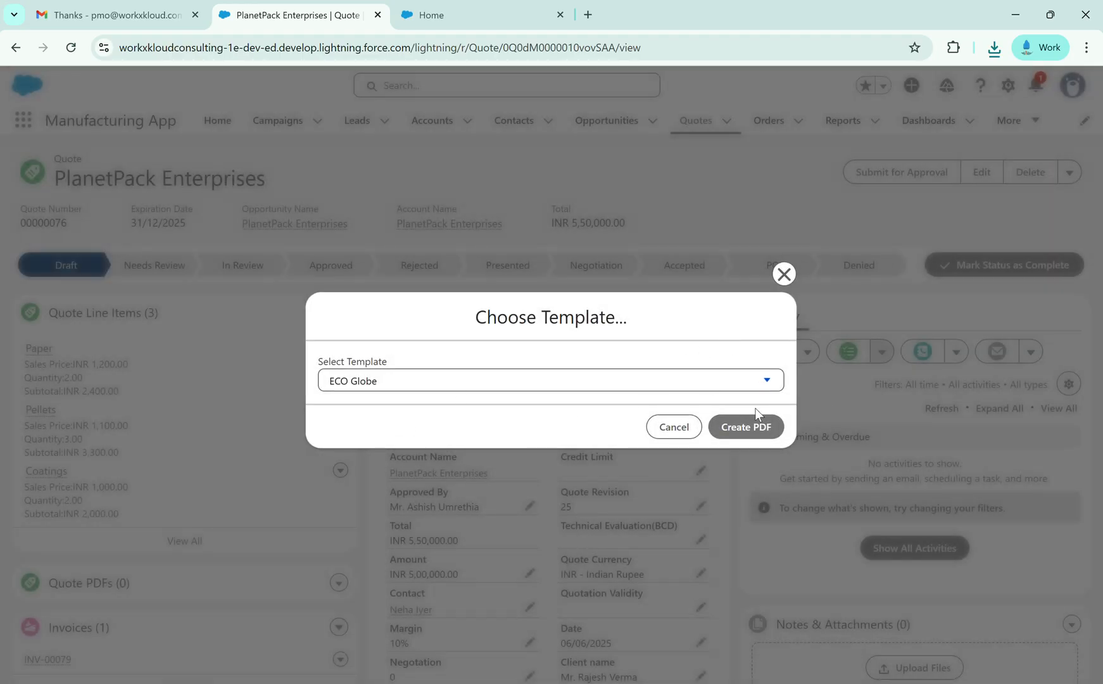
left_click(742, 428)
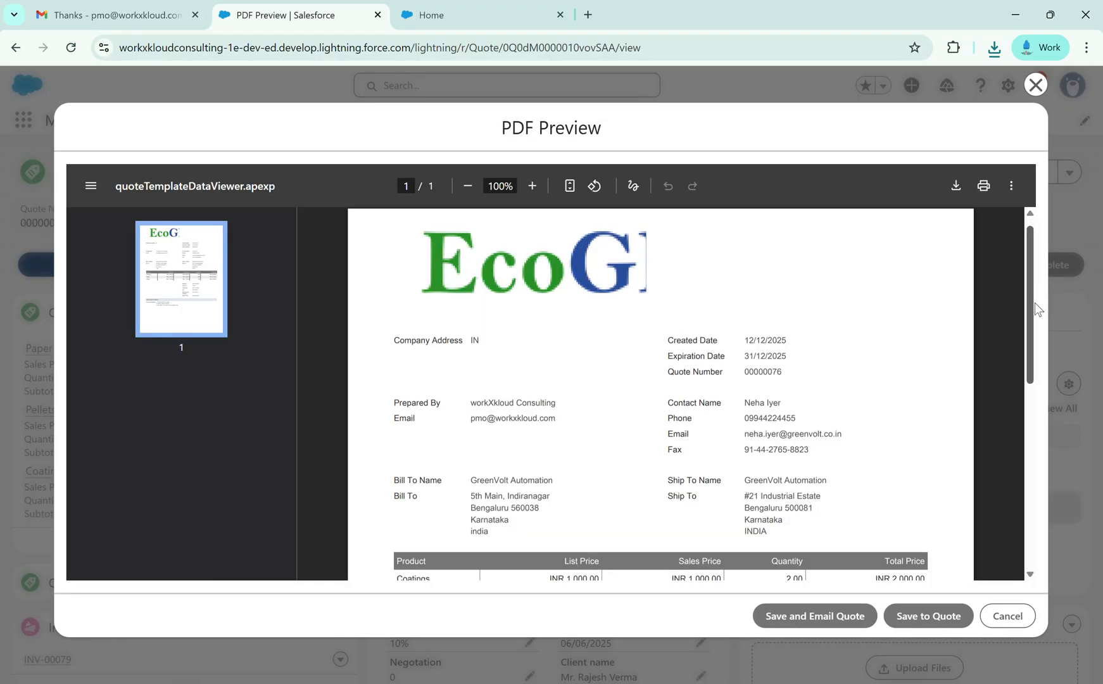
left_click_drag(1035, 303, 1021, 485)
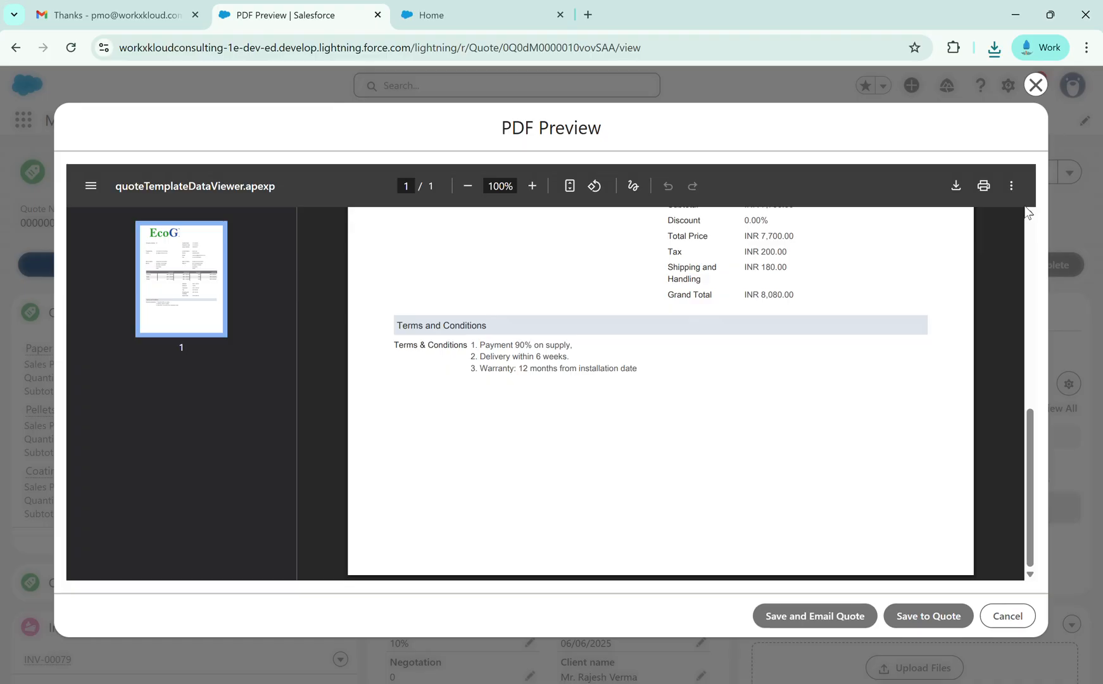
left_click(1037, 85)
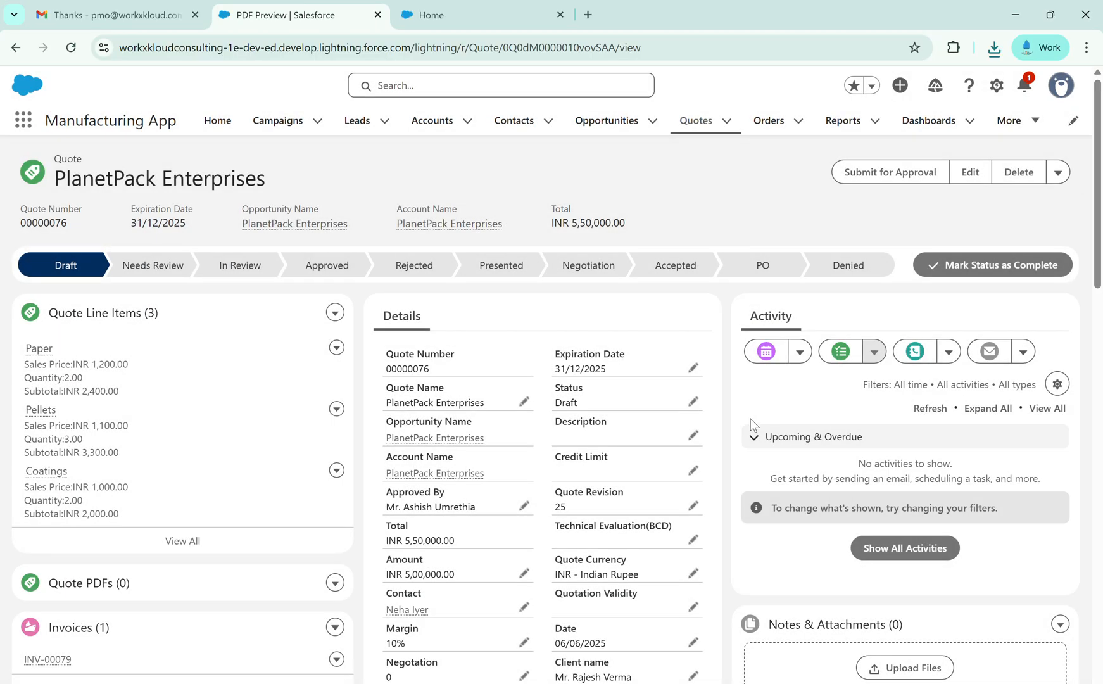
- Open technical evaluation DUF/BCD028 from the PlanetPack Enterprises opportunity and view its new part form, closing it without adding a part
left_click(600, 125)
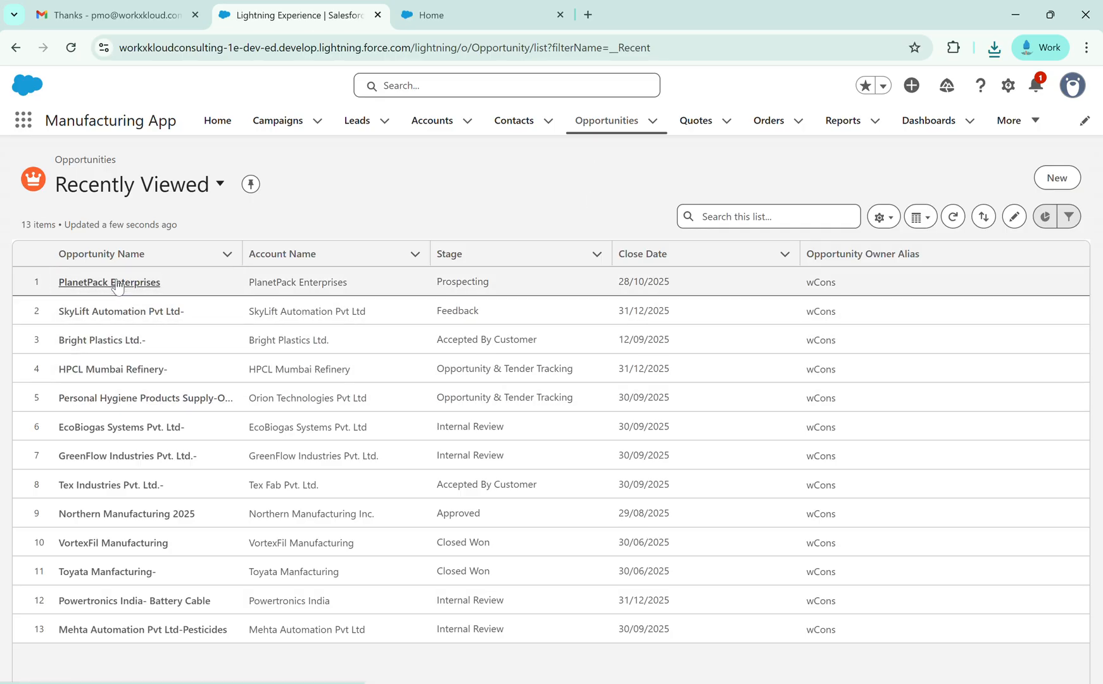
left_click(117, 285)
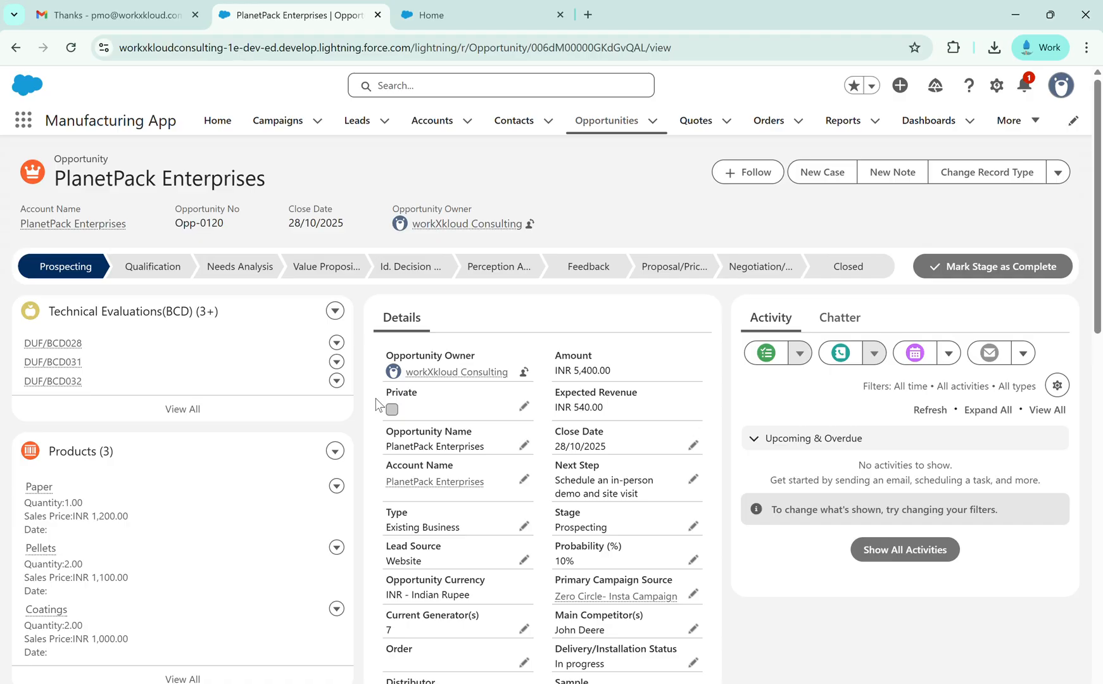
left_click(75, 346)
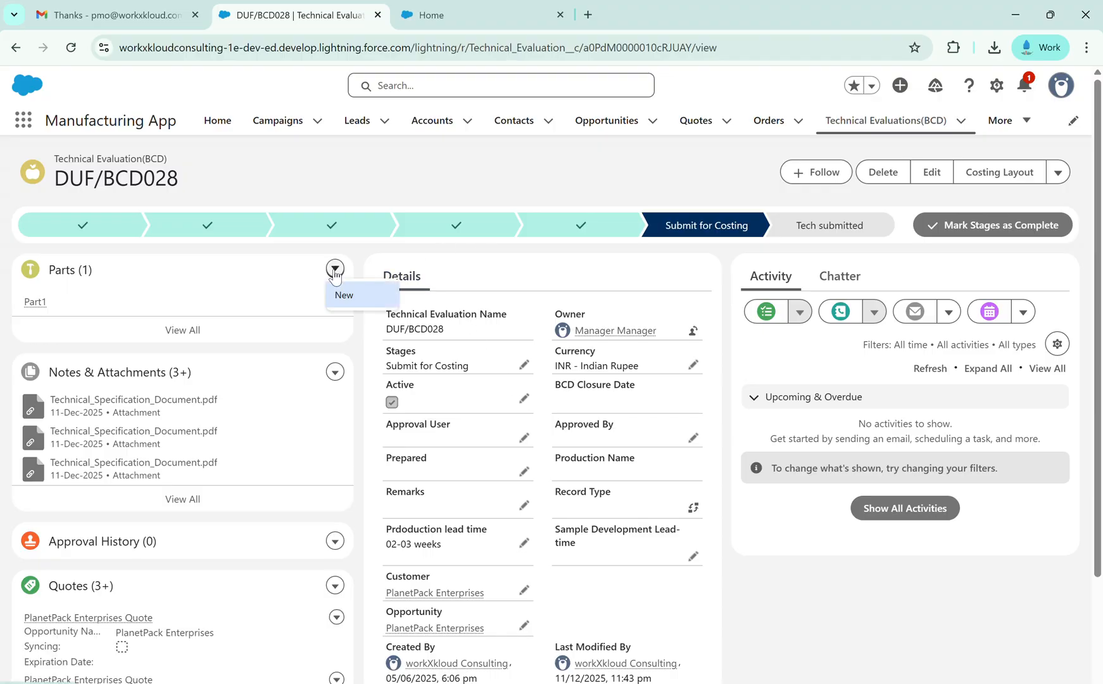
left_click(342, 294)
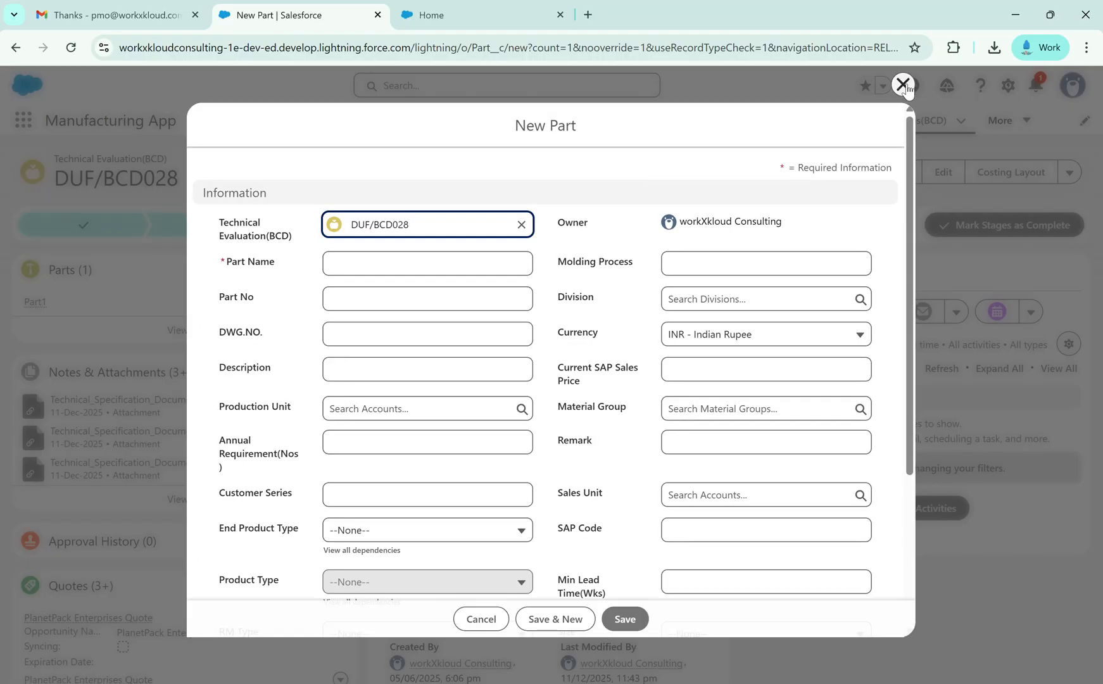
left_click(901, 82)
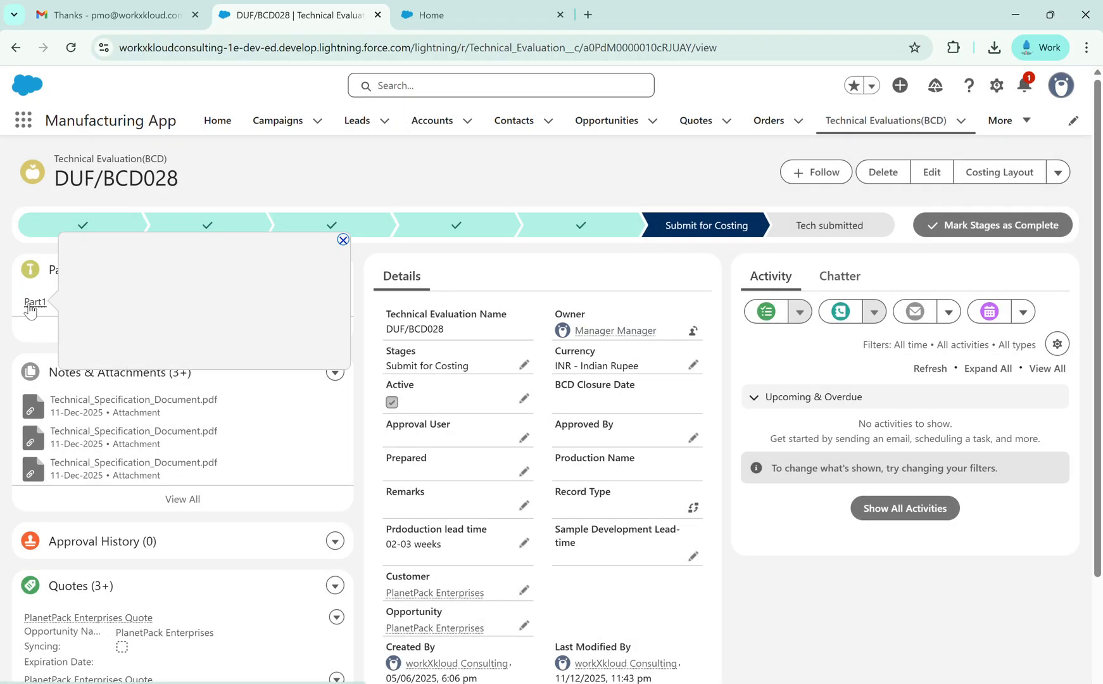
- Review the details of the evaluation's Part1 record and open its Pricing Discussion part line item
left_click(31, 304)
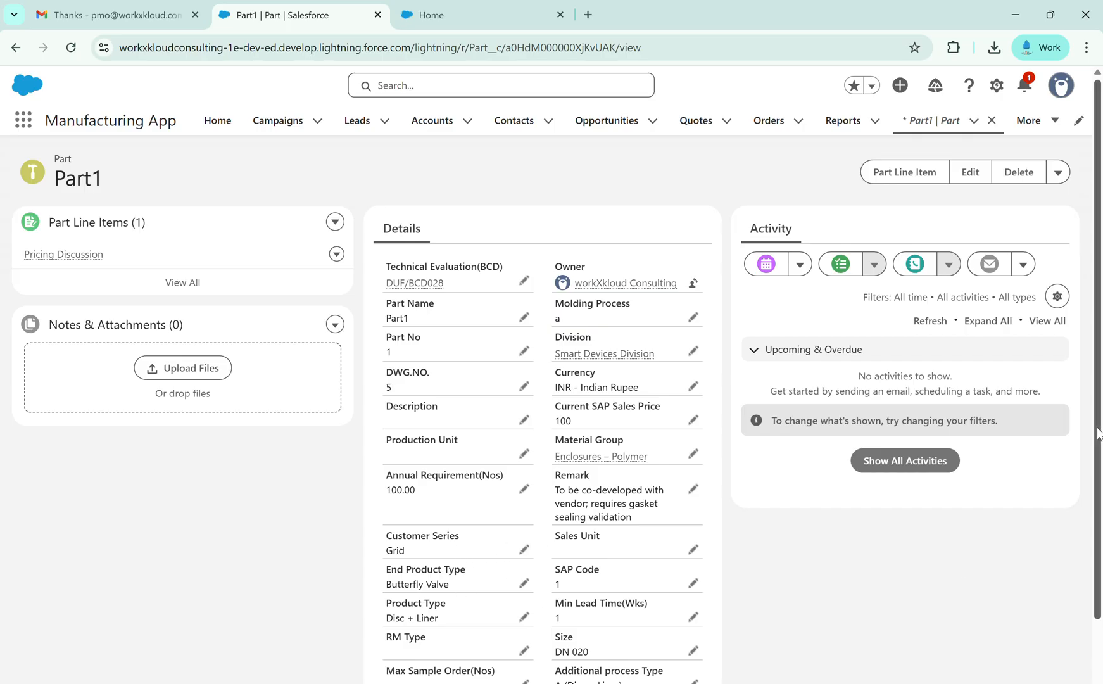
scroll(1099, 441, "down", 1)
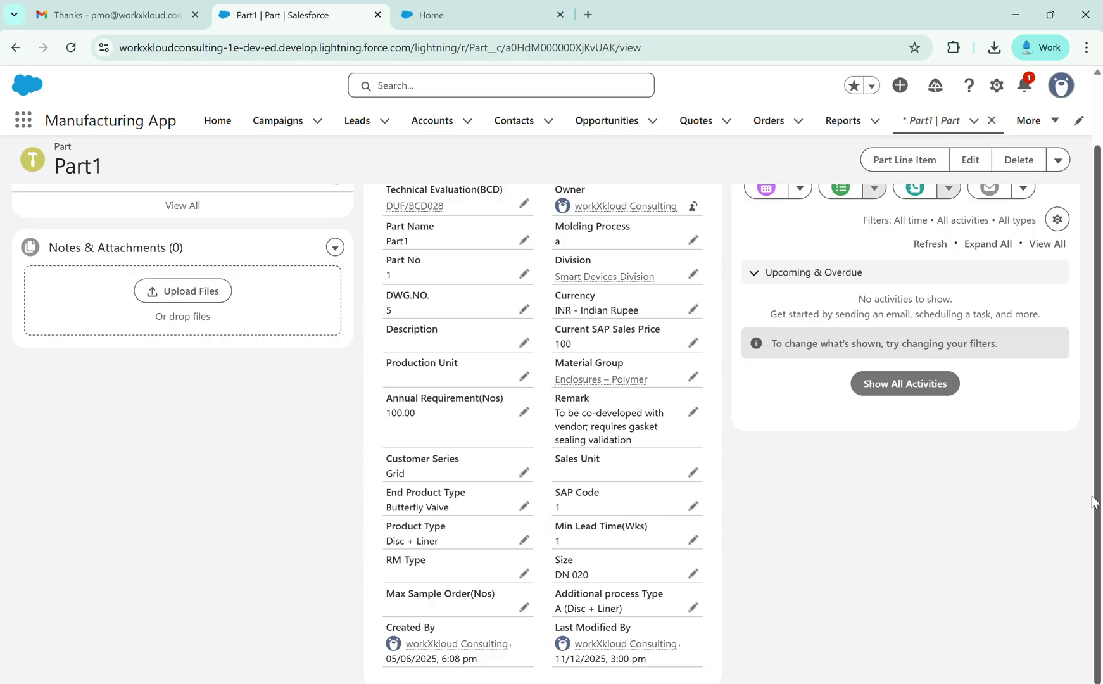
scroll(1089, 437, "up", 1)
scroll(1089, 433, "down", 1)
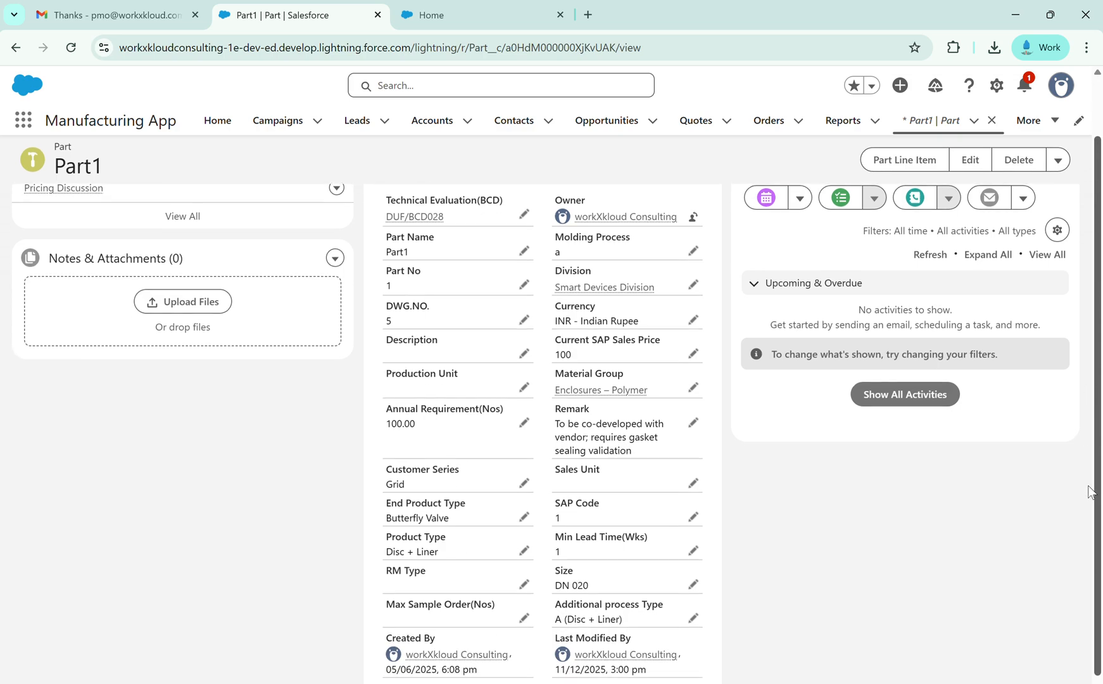
scroll(1088, 433, "up", 1)
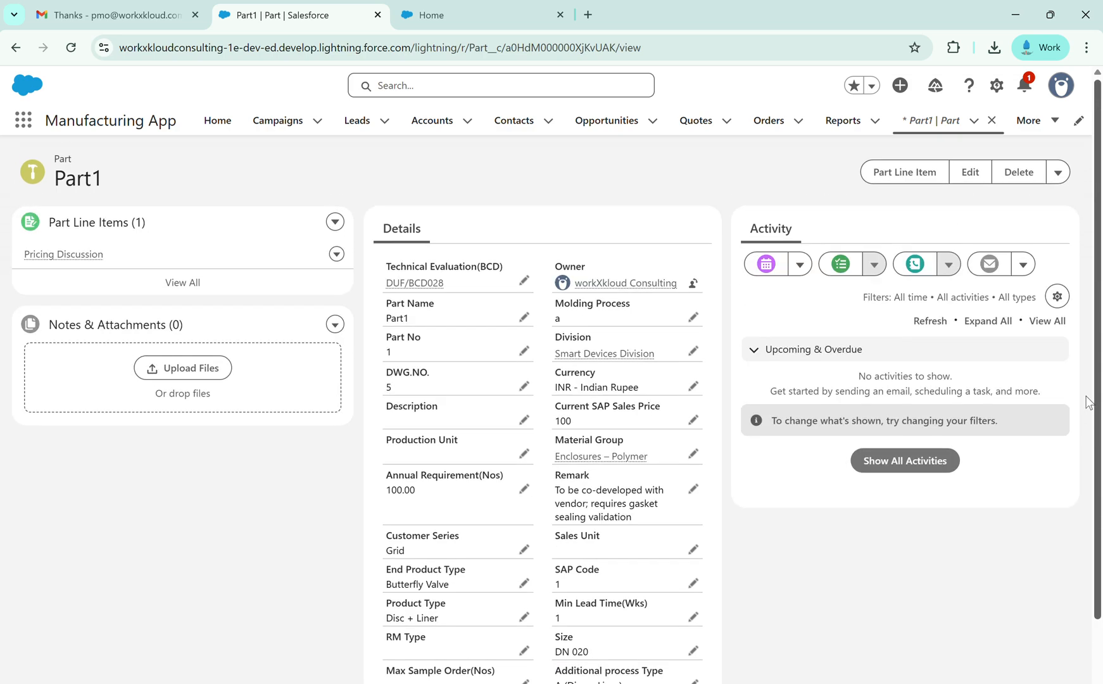
left_click(76, 255)
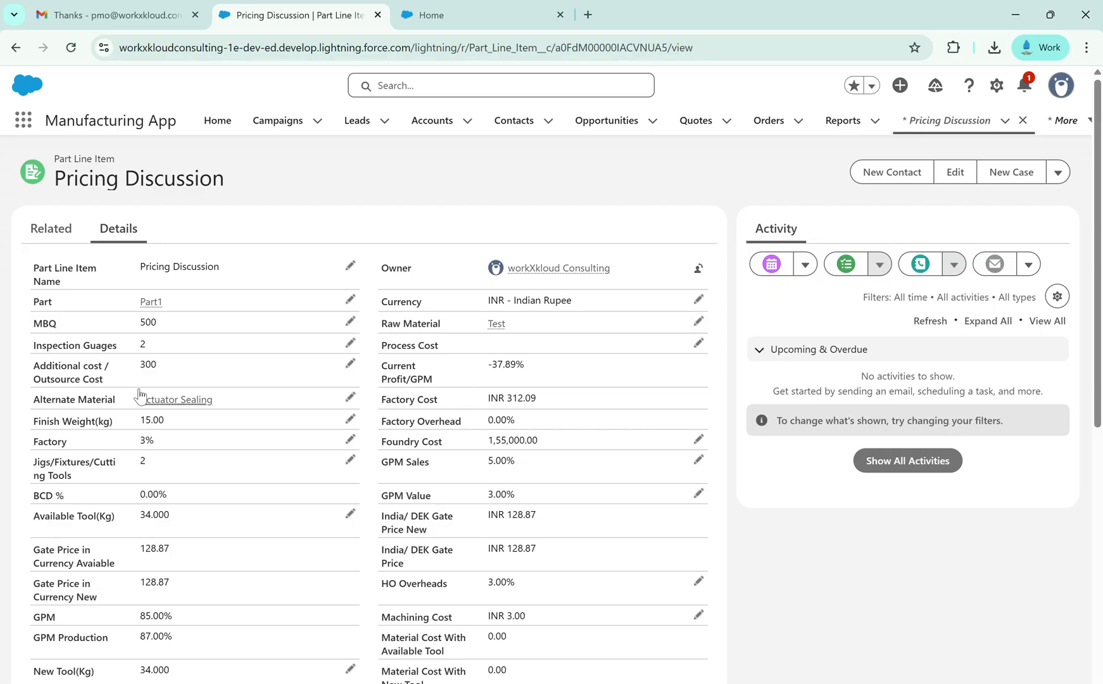
- Reopen DUF/BCD028 through the PlanetPack Enterprises opportunity, view its Technical Layout document, and return to the evaluation record
left_click(593, 121)
left_click(105, 283)
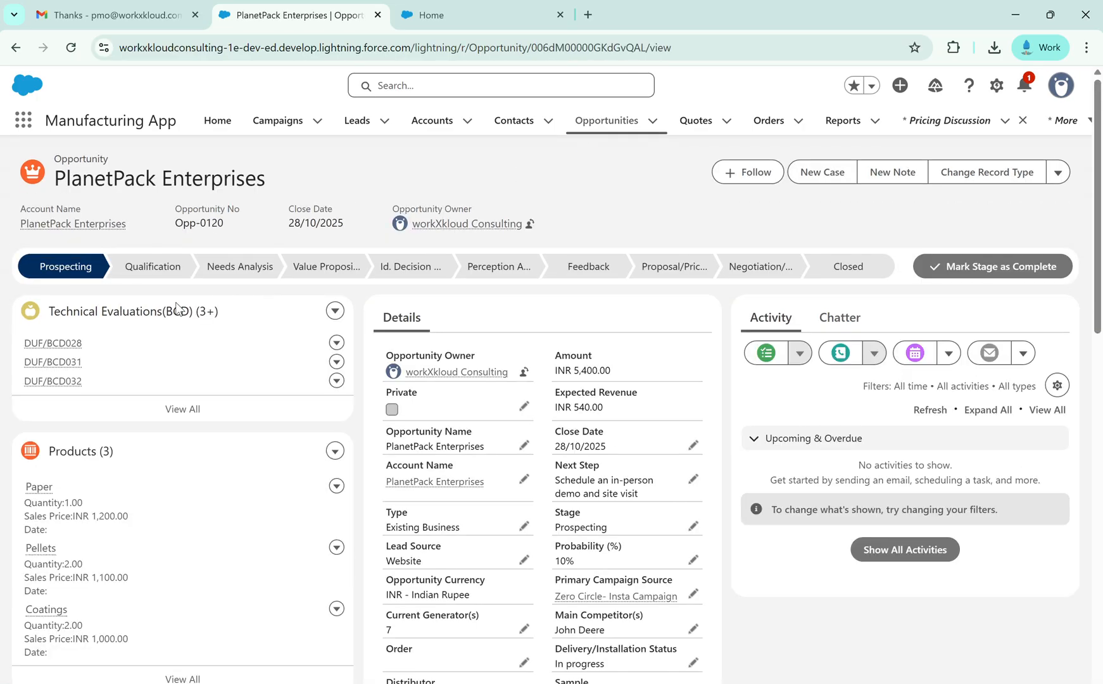
left_click(53, 343)
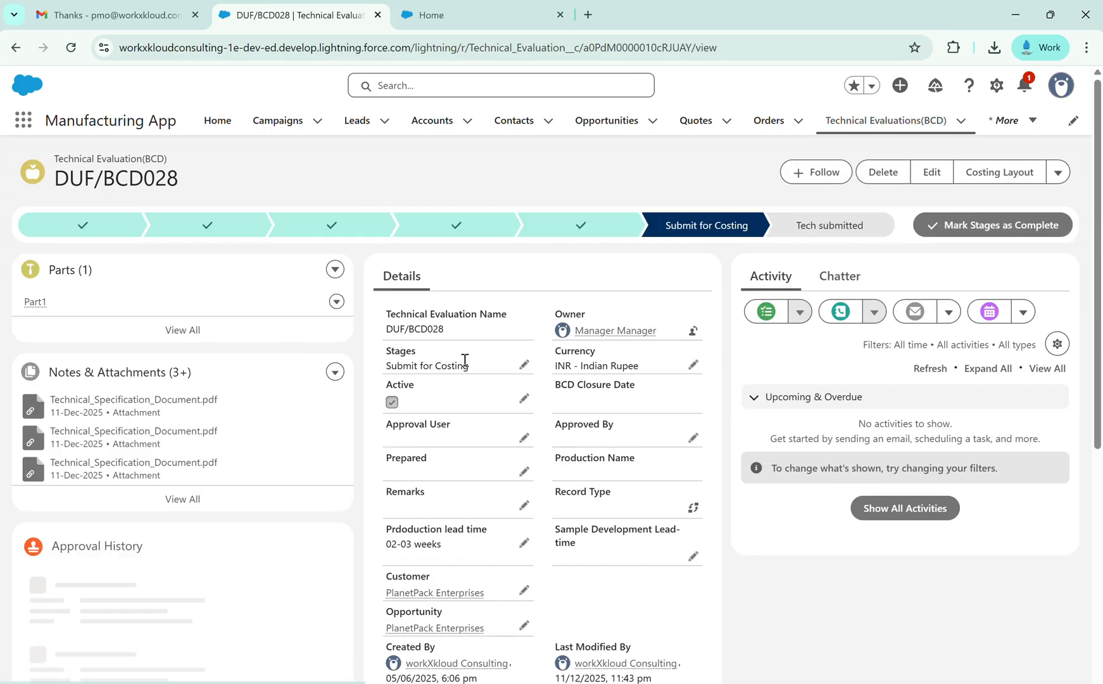
left_click(1062, 177)
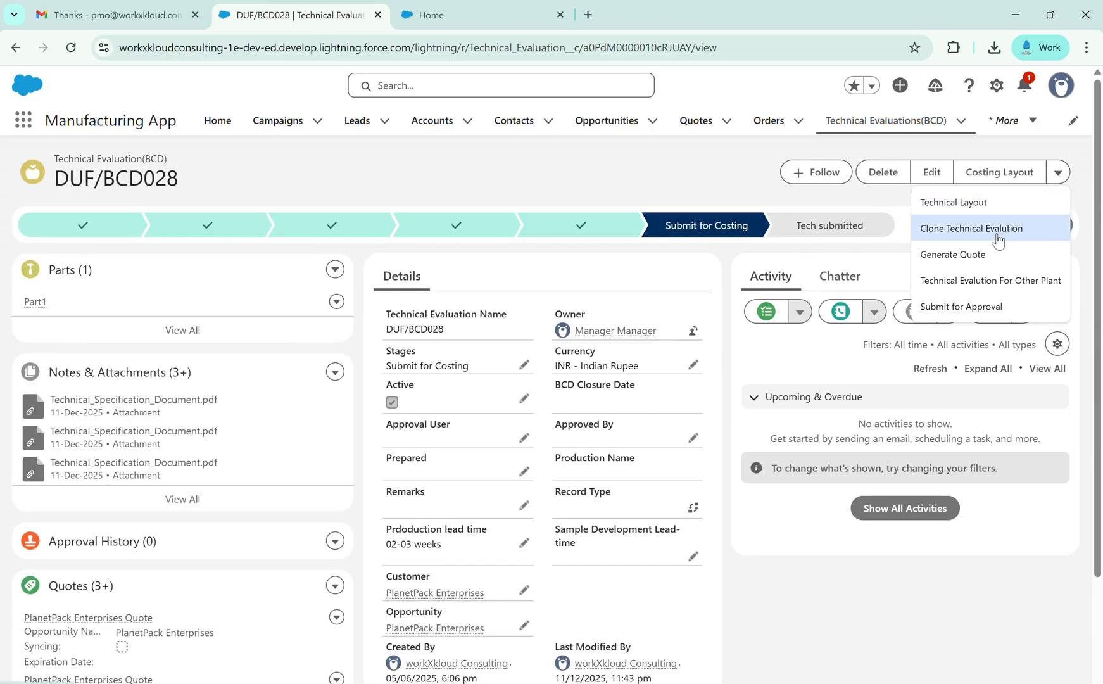
left_click(967, 202)
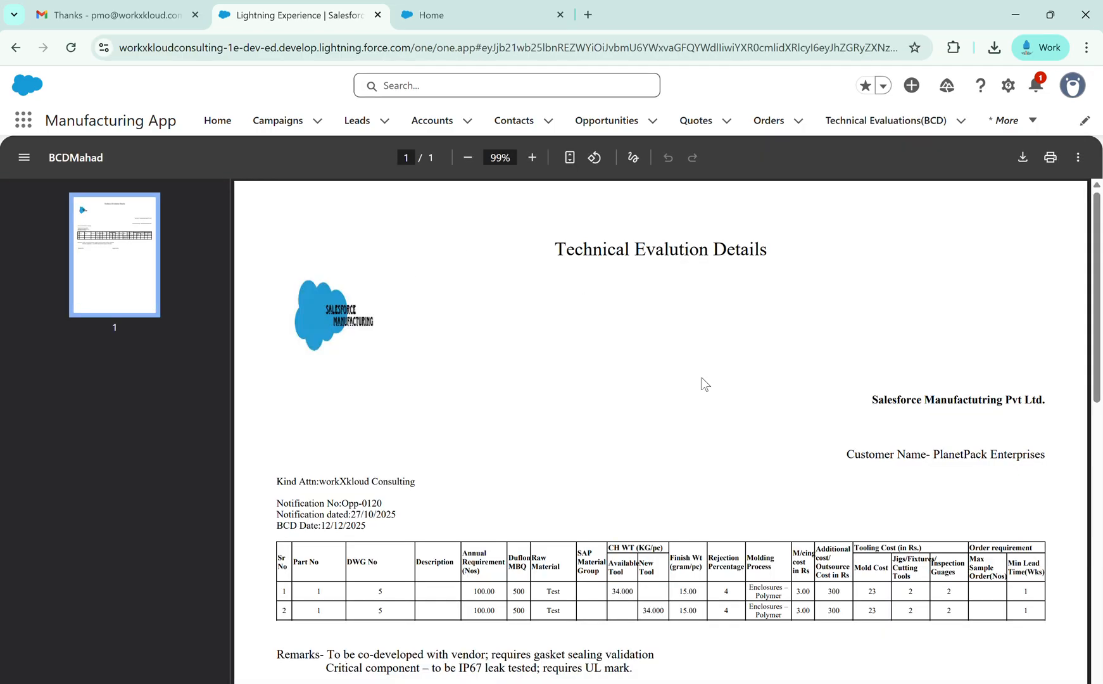
left_click_drag(1100, 330, 1080, 308)
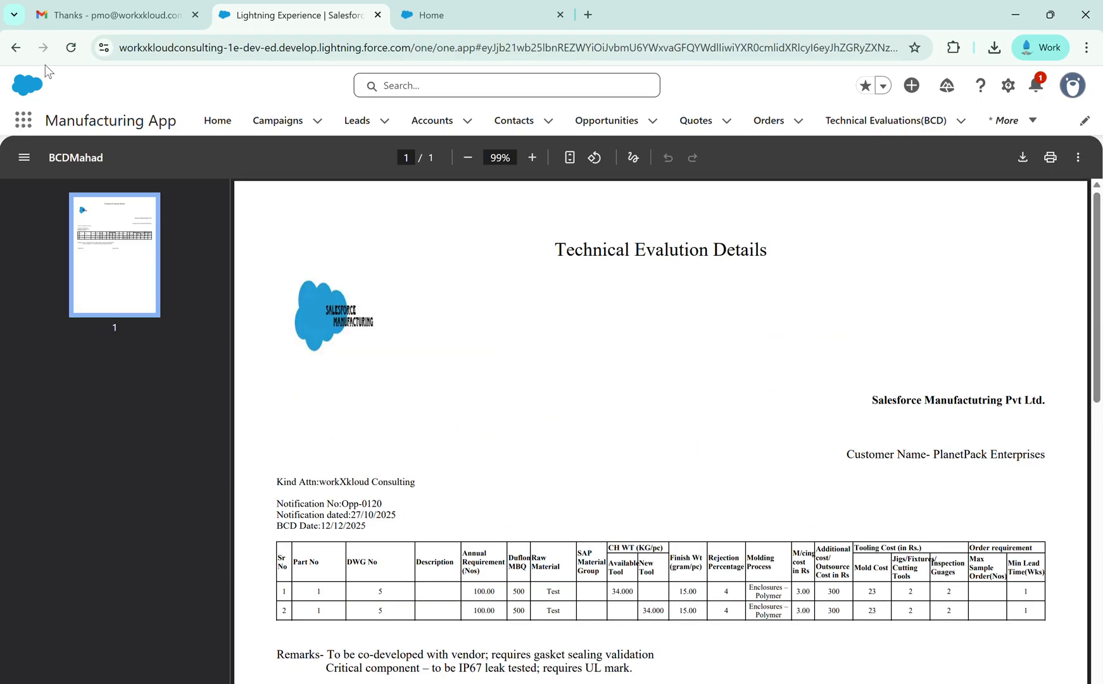
left_click(15, 47)
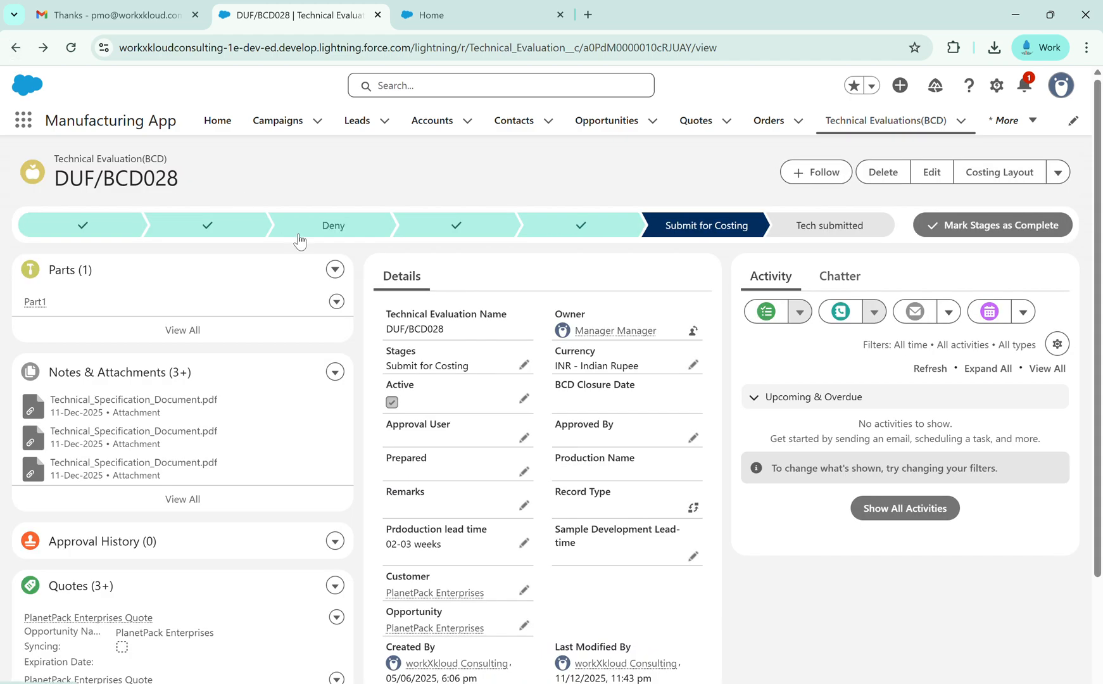
- Change the technical evaluation's stage to Internal Approval and return it to Submit for Costing
left_click(589, 227)
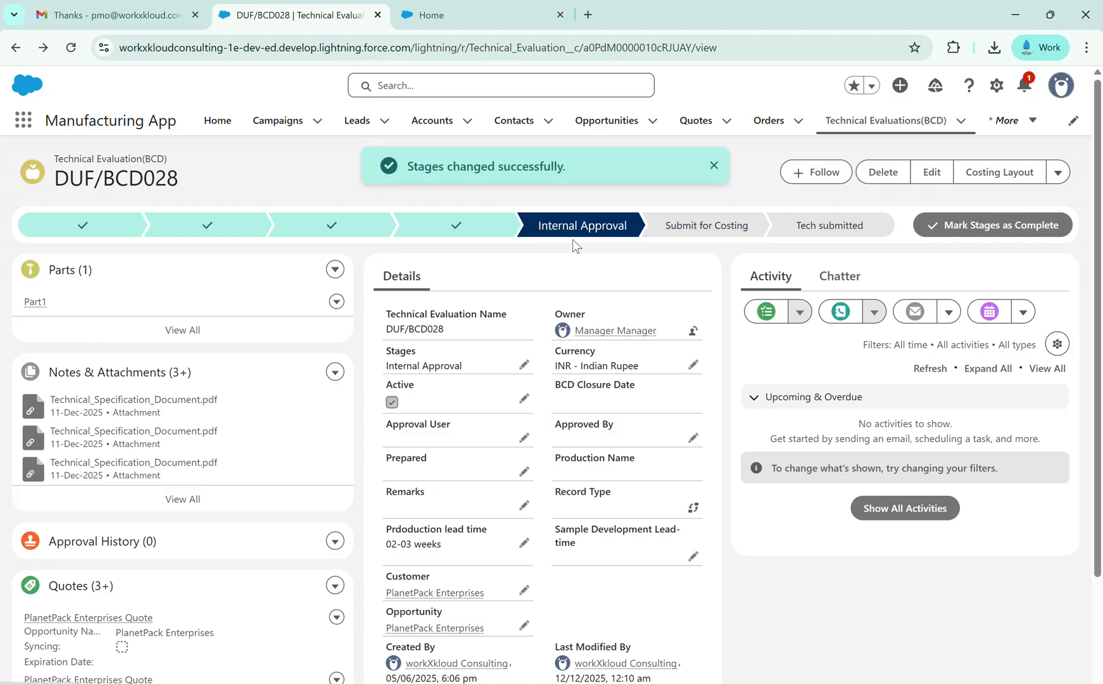
left_click(692, 234)
left_click(947, 228)
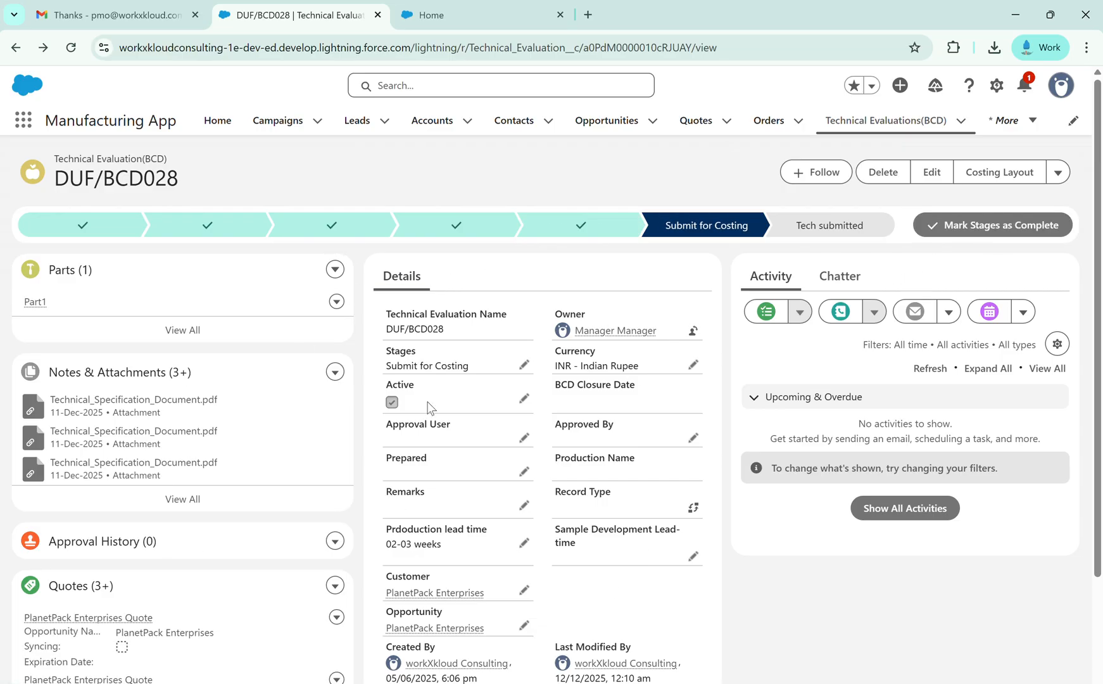
- Open the evaluation's Costing Layout and generate its PDF with both the Available and New tool rows selected
left_click(991, 179)
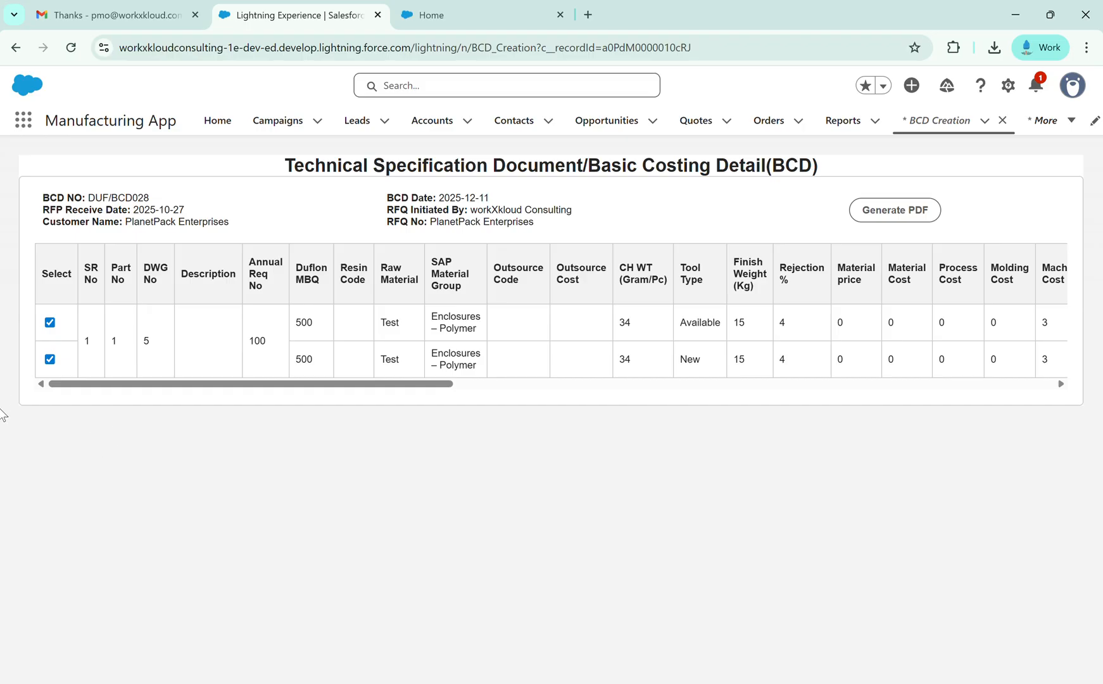
left_click(49, 323)
left_click(50, 359)
left_click(50, 323)
left_click(898, 212)
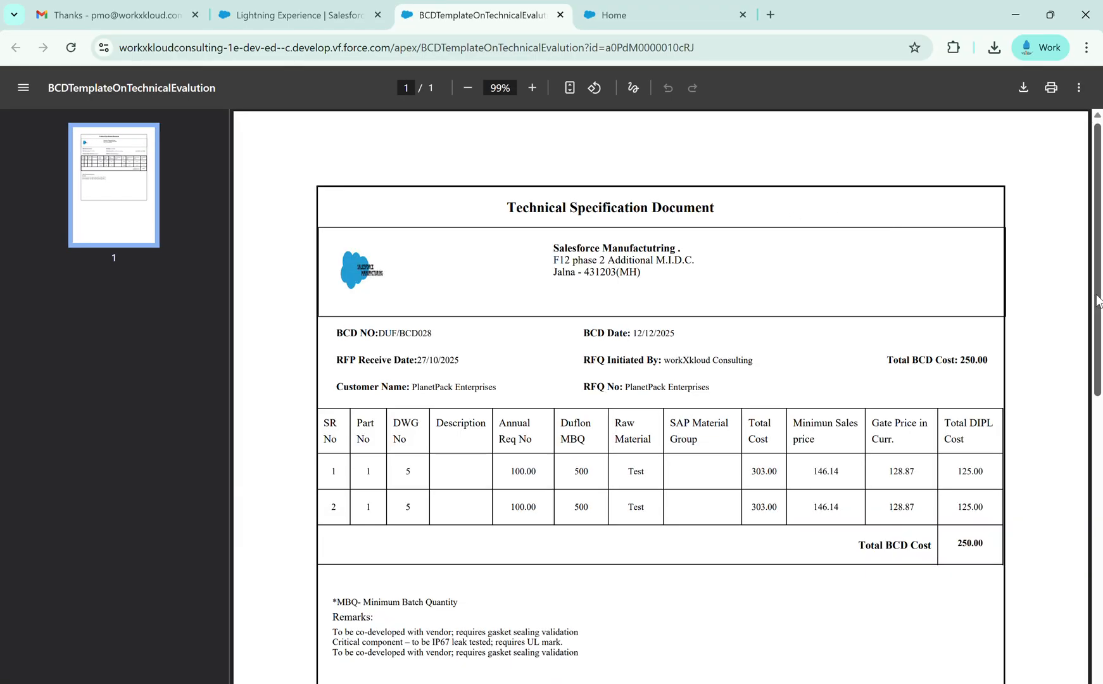
- Review the generated Technical Specification Document's remarks and Total BCD Cost, and return to the costing detail page
left_click_drag(1098, 296, 1098, 378)
scroll(661, 396, "up", 1)
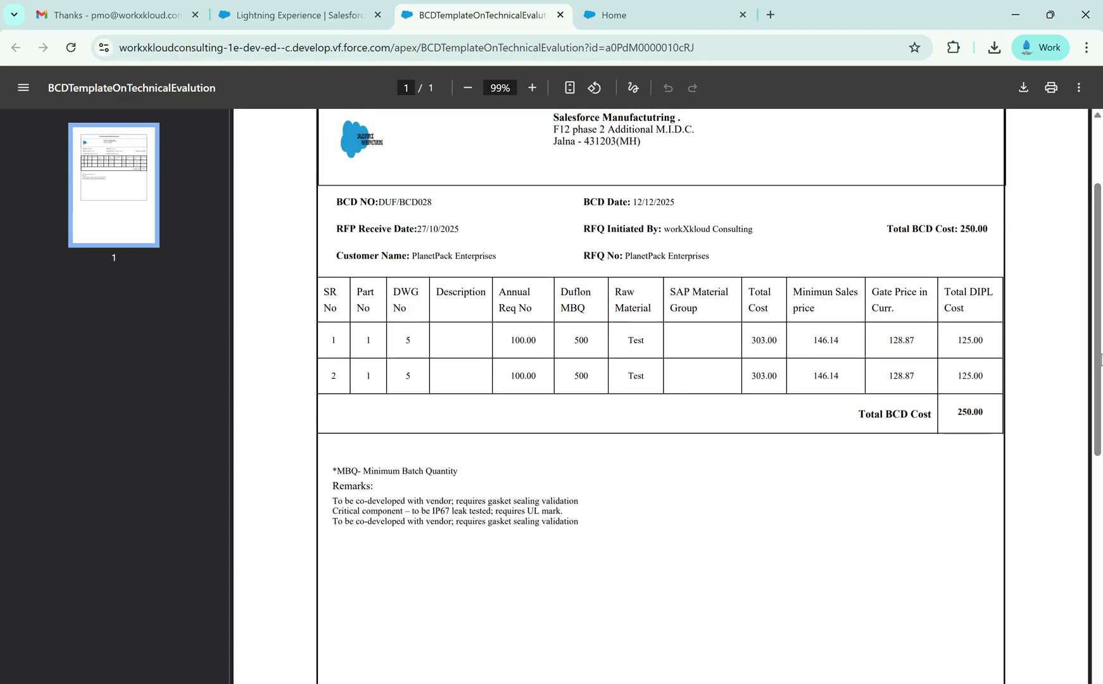
left_click_drag(957, 411, 981, 413)
left_click(302, 28)
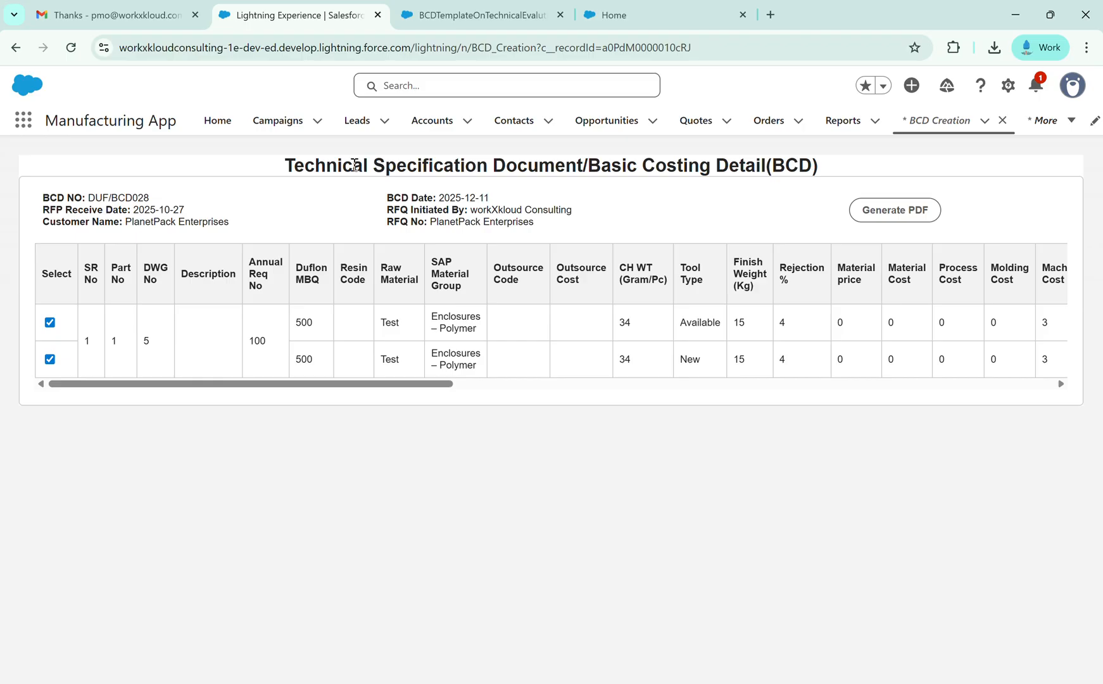
- Reopen technical evaluation DUF/BCD028 through the PlanetPack Enterprises opportunity and generate a quote from it with a Commission Percentage of 15
left_click(611, 124)
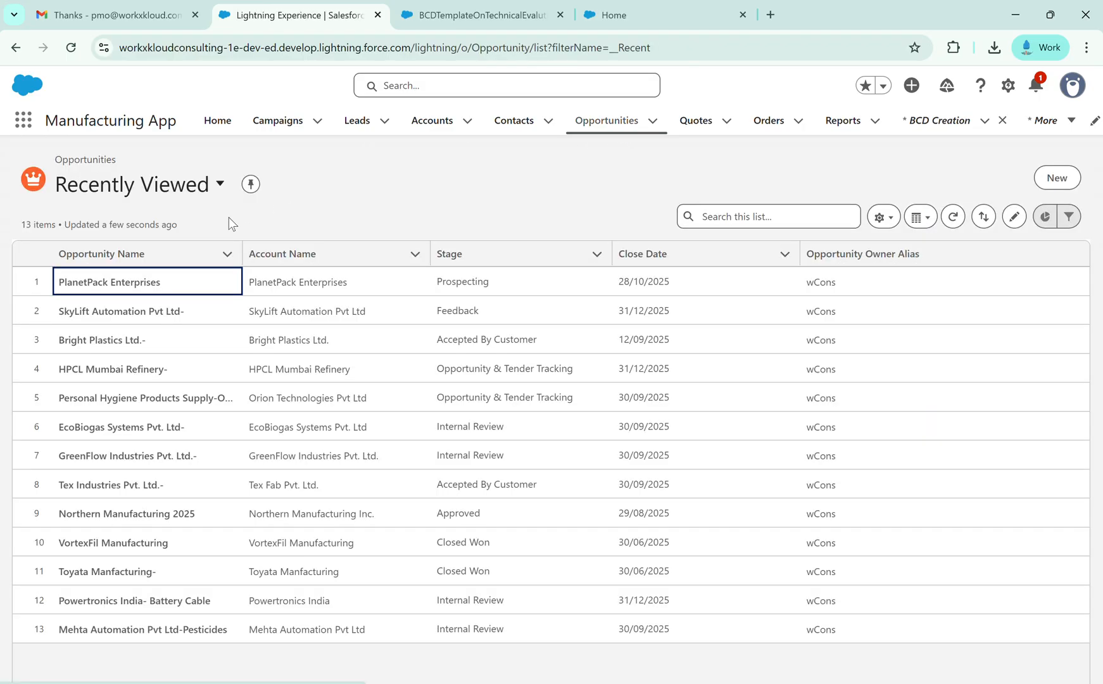
left_click(106, 283)
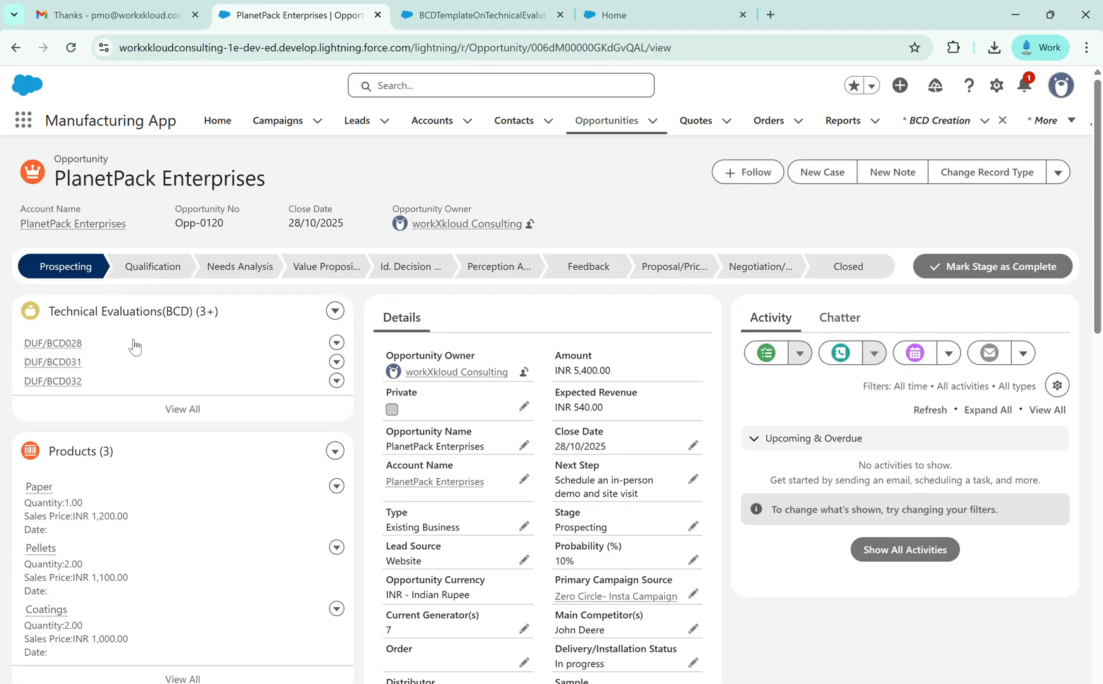
left_click(71, 346)
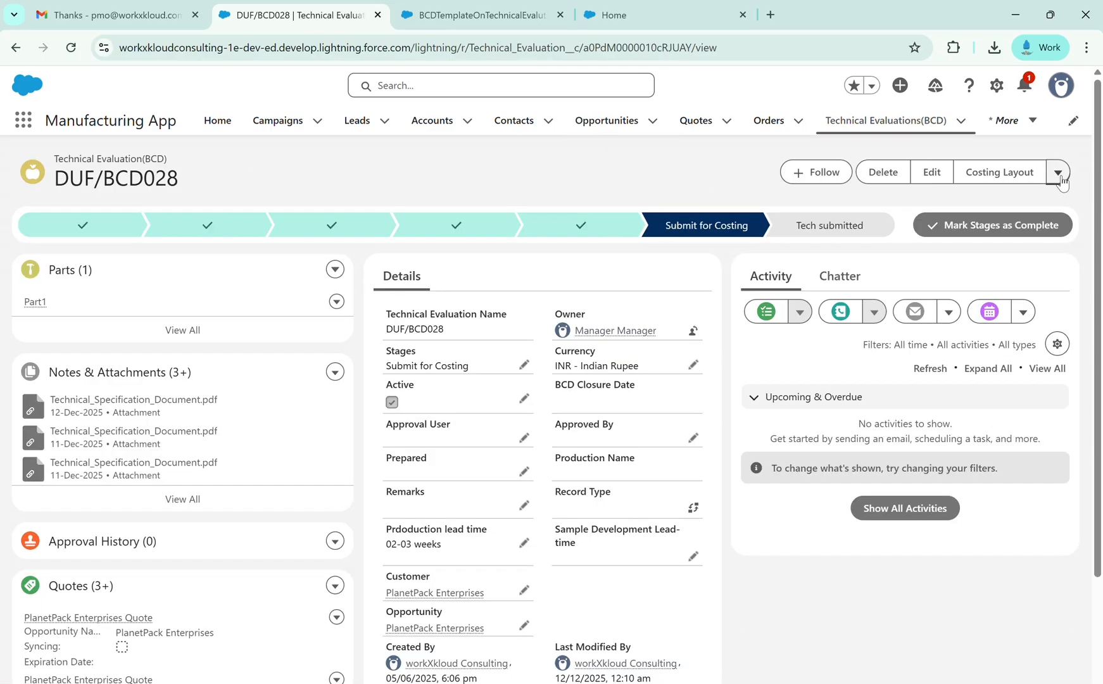
left_click(1058, 173)
left_click(974, 258)
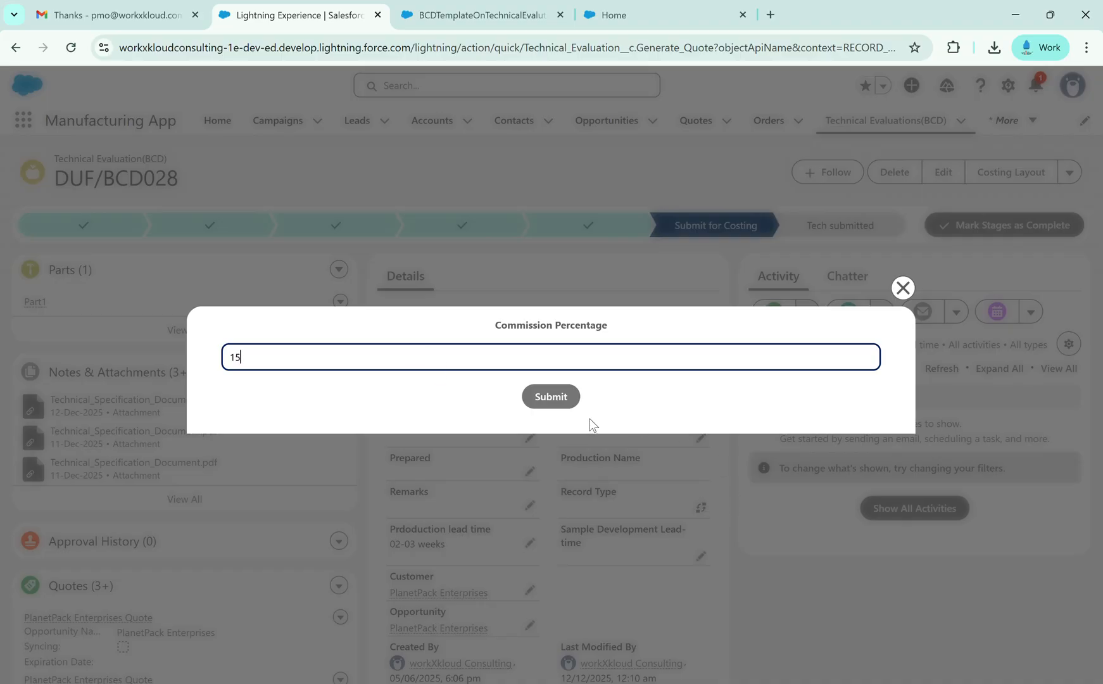
left_click(543, 410)
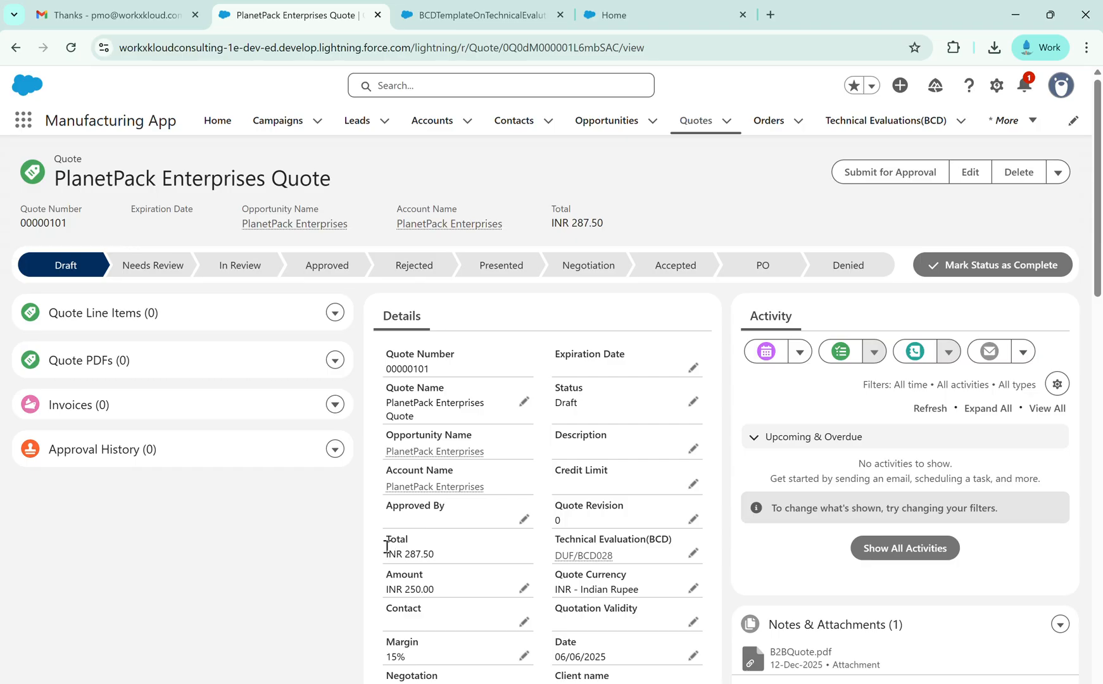
- Open the Inventories list, review the BESLUX Neulub A. semi-synthetic record's product, vendor and details, and return to the home page
left_click(1021, 126)
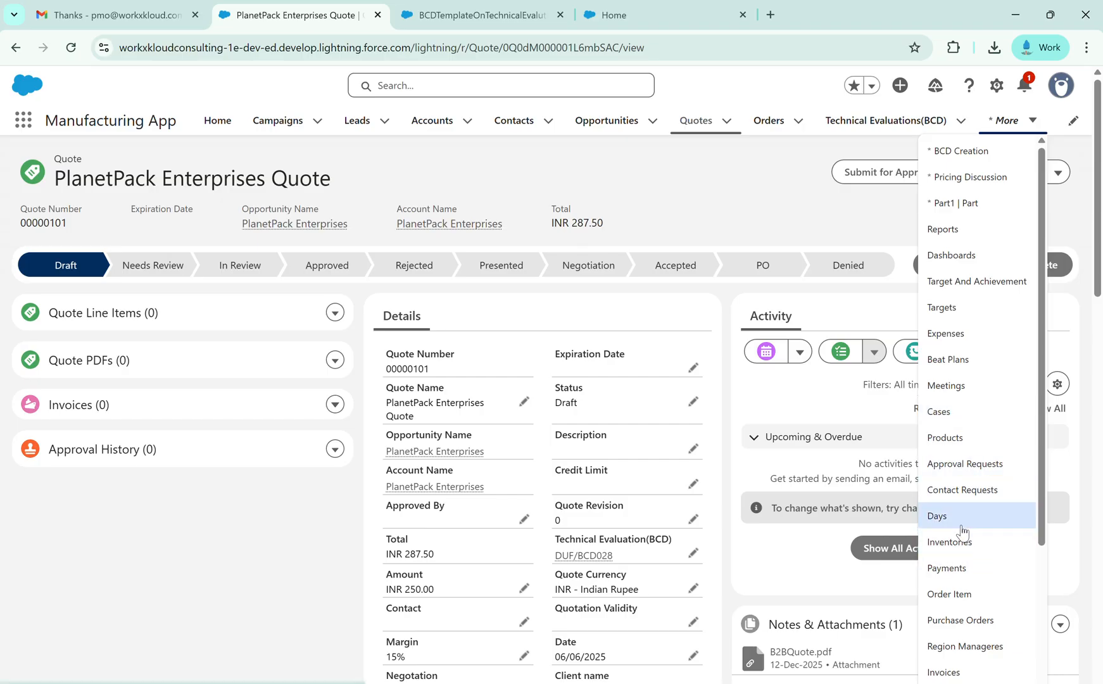
left_click_drag(961, 526, 963, 546)
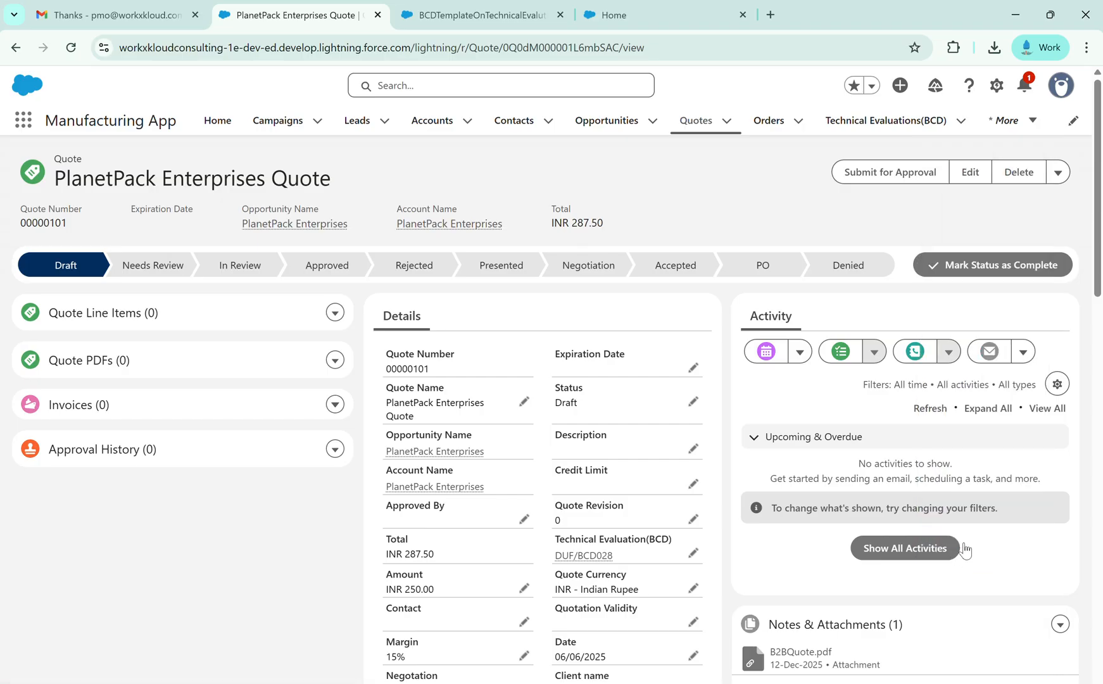
left_click(1040, 121)
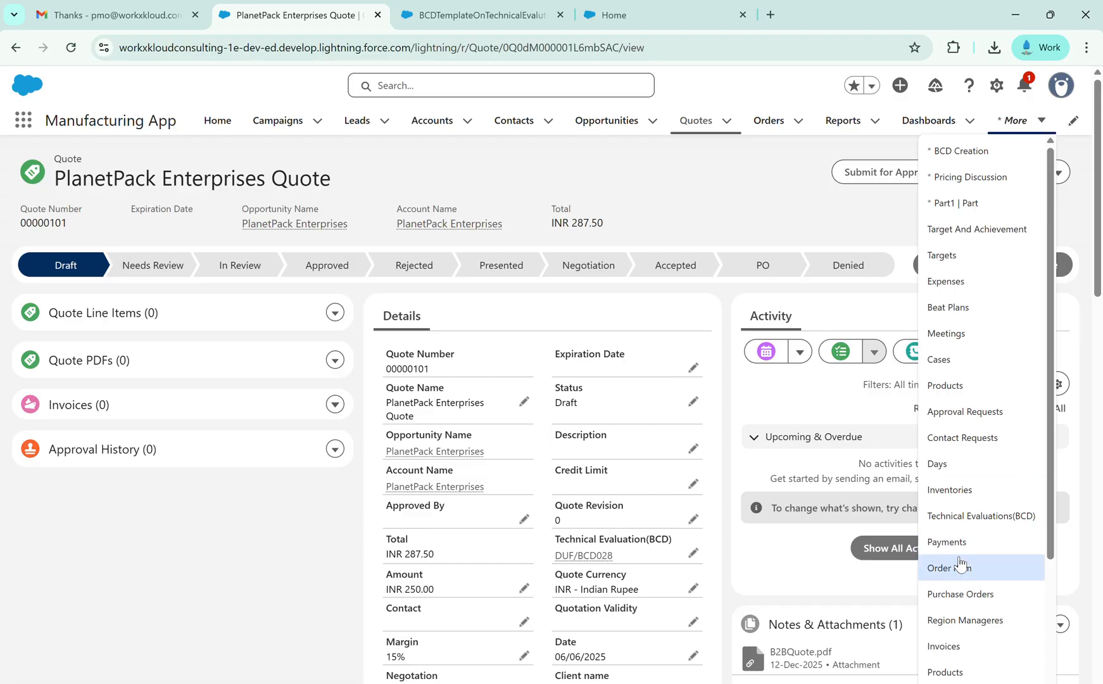
left_click(950, 487)
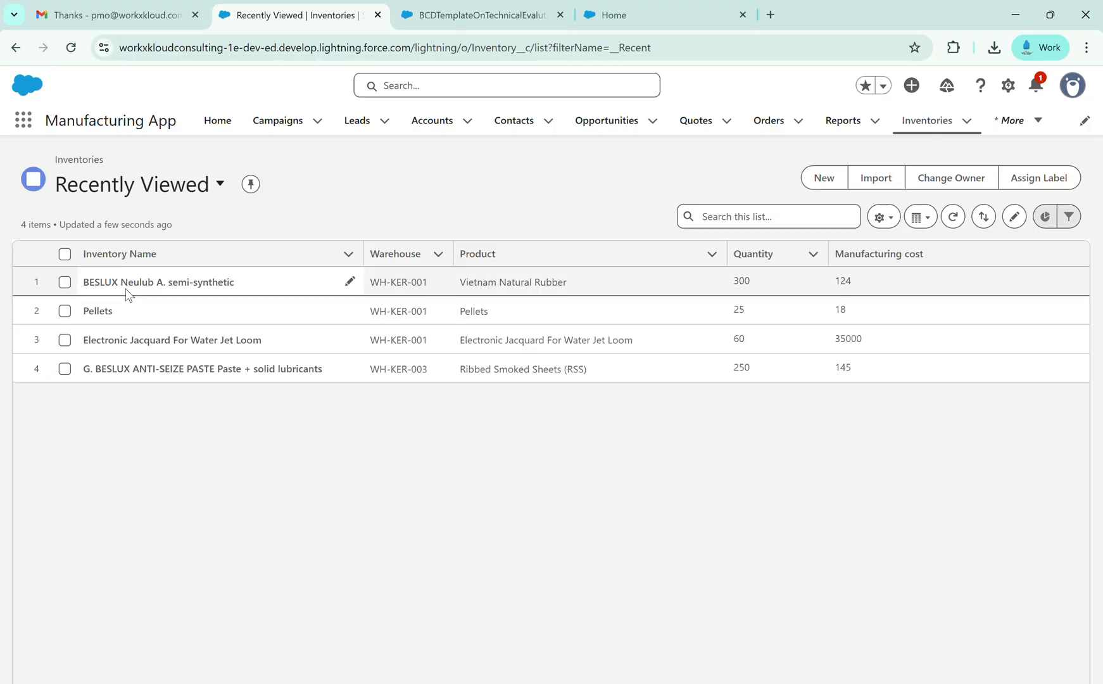
left_click(121, 283)
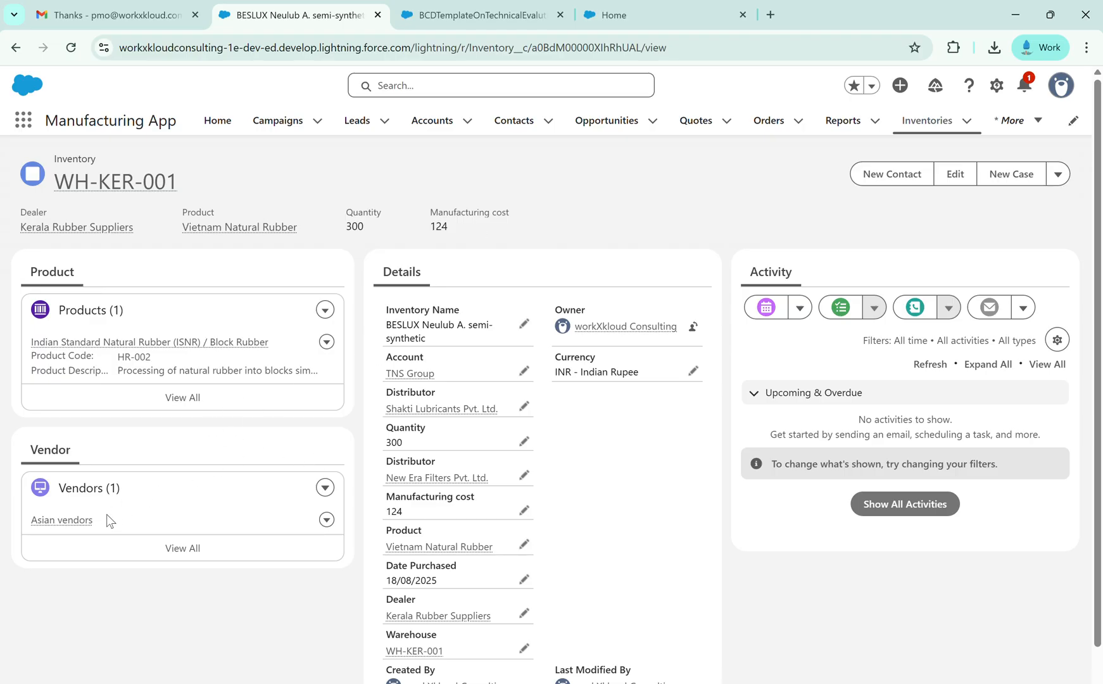
mouse_move(428, 548)
left_click(219, 122)
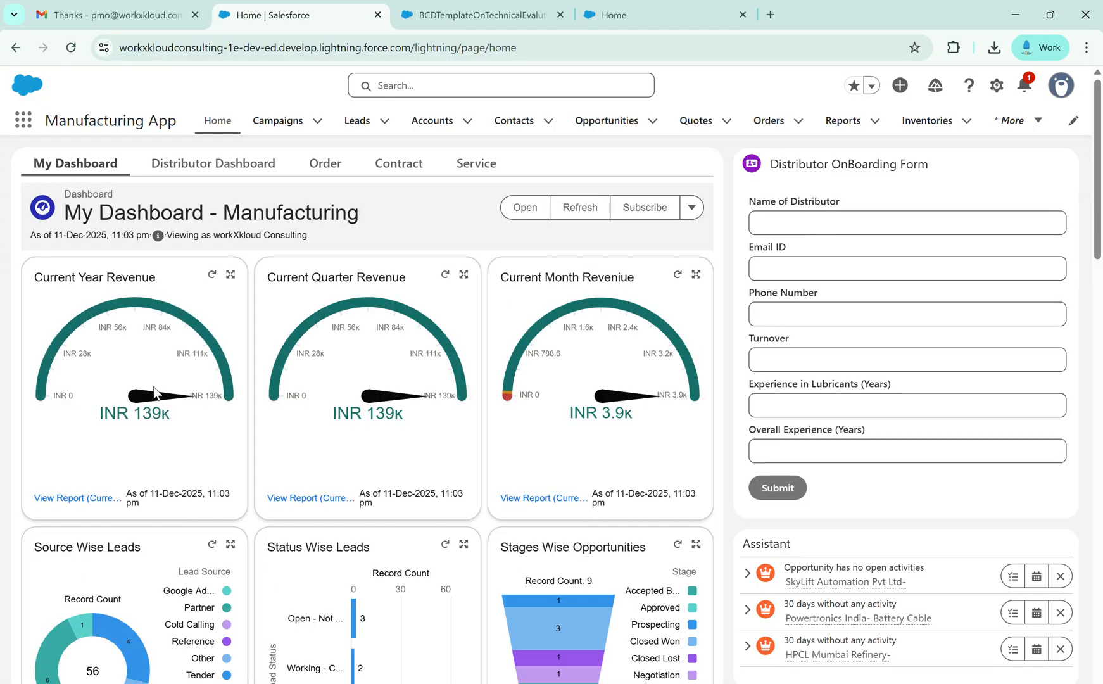
- Switch to the distributor portal and look over its home page, including the Distributor Dashboard and the order forms
left_click(697, 25)
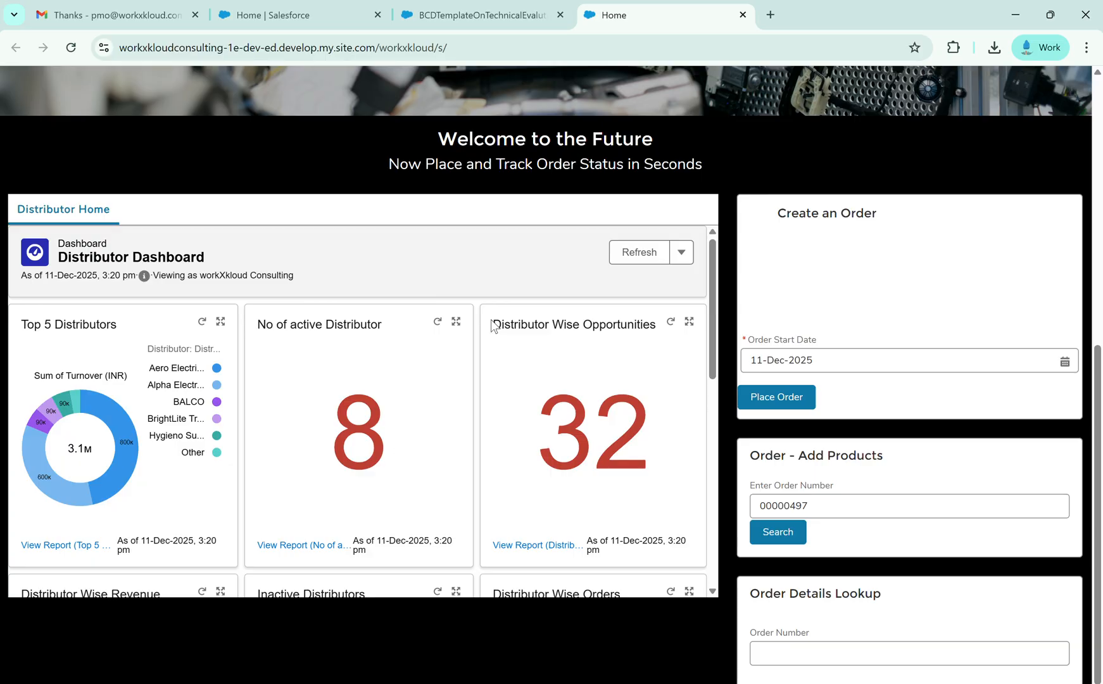
scroll(539, 366, "up", 8)
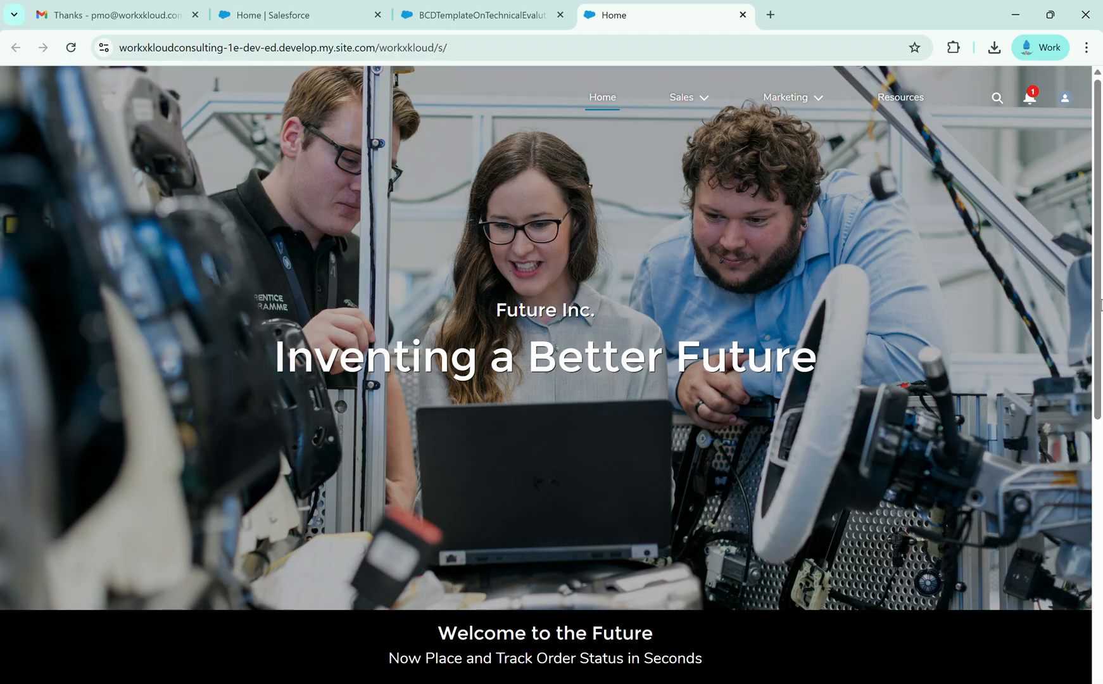
left_click_drag(1097, 303, 1099, 573)
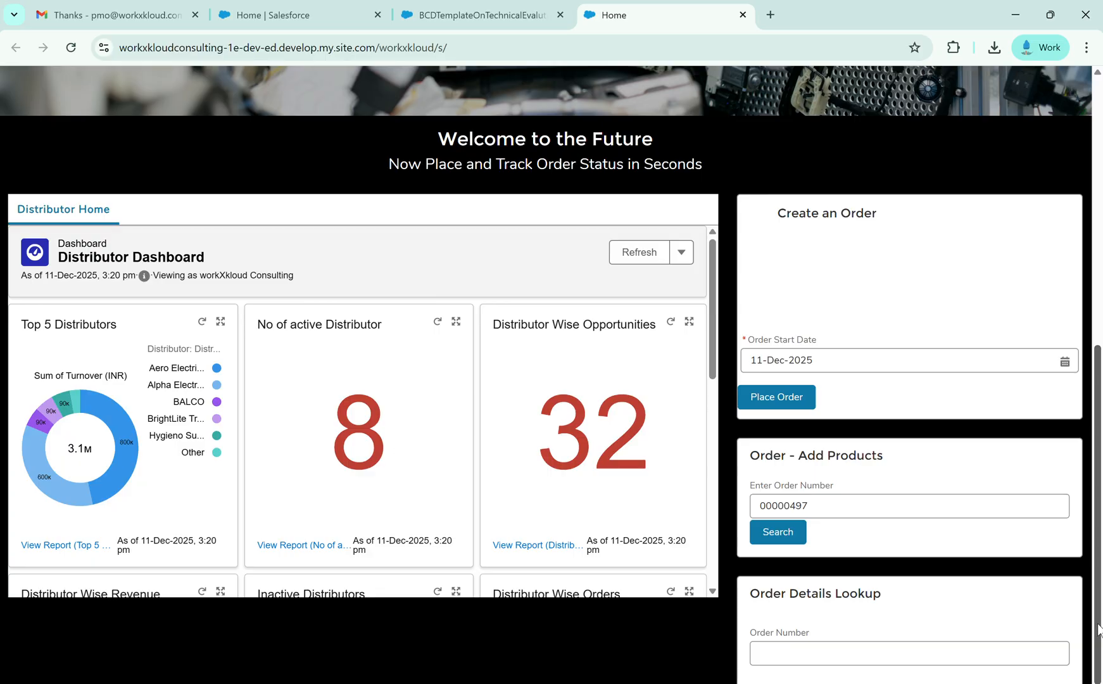
left_click_drag(1098, 624, 1098, 369)
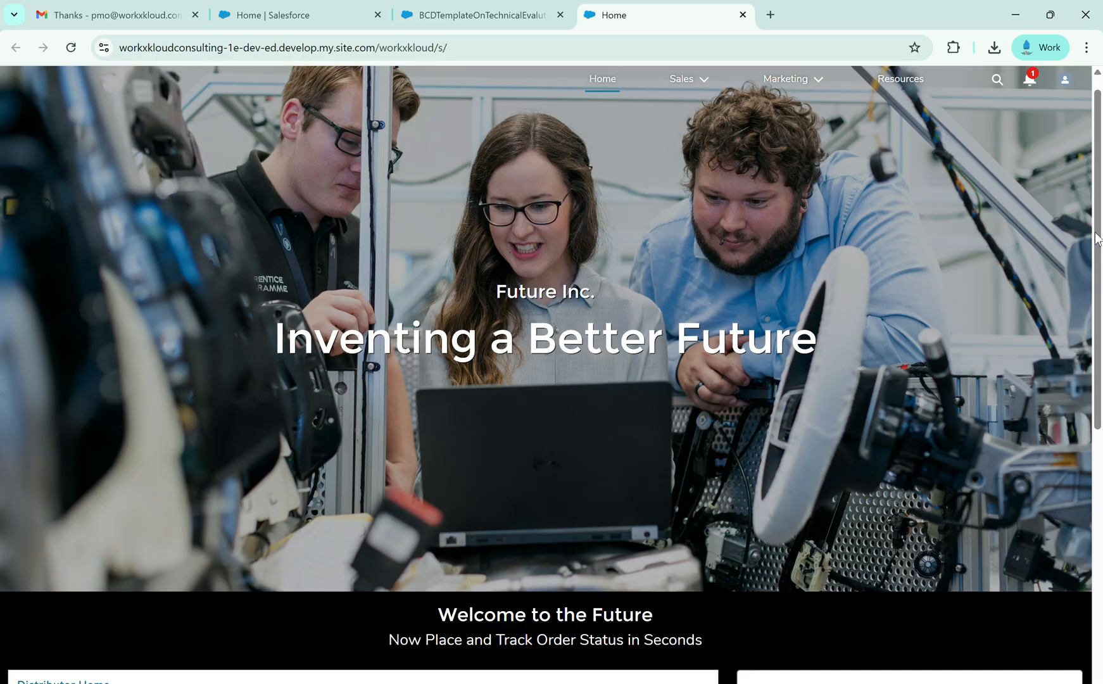
left_click_drag(1098, 238, 1091, 264)
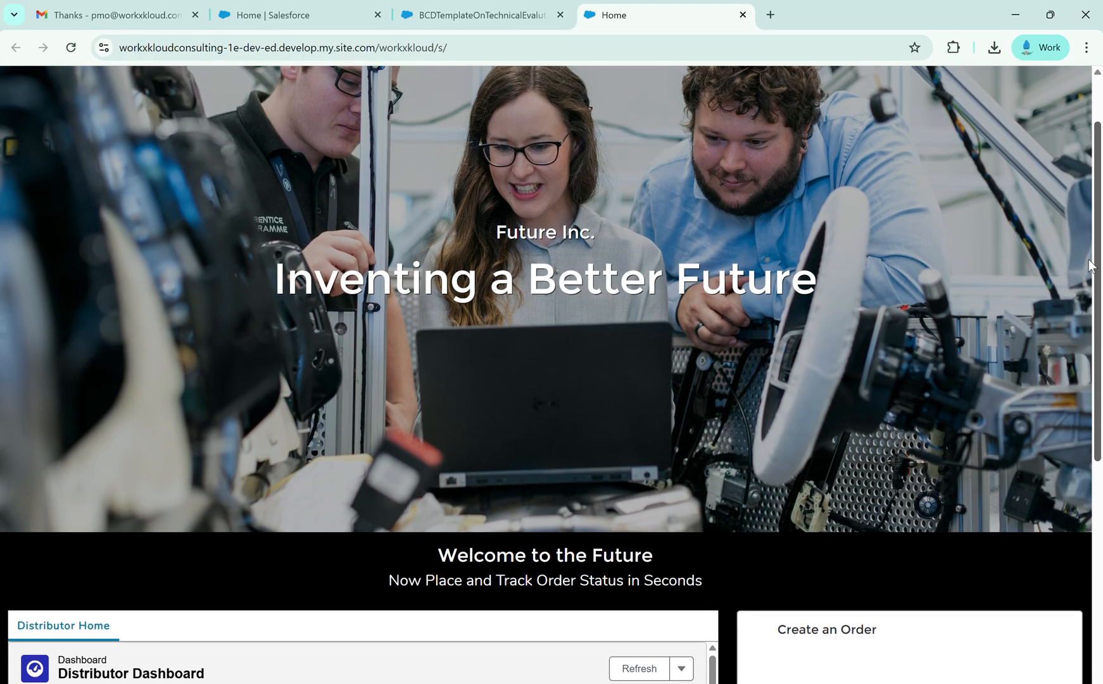
- Place a new order in the distributor portal with the Order Start Date set to 12-Dec-2025
scroll(1089, 265, "down", 6)
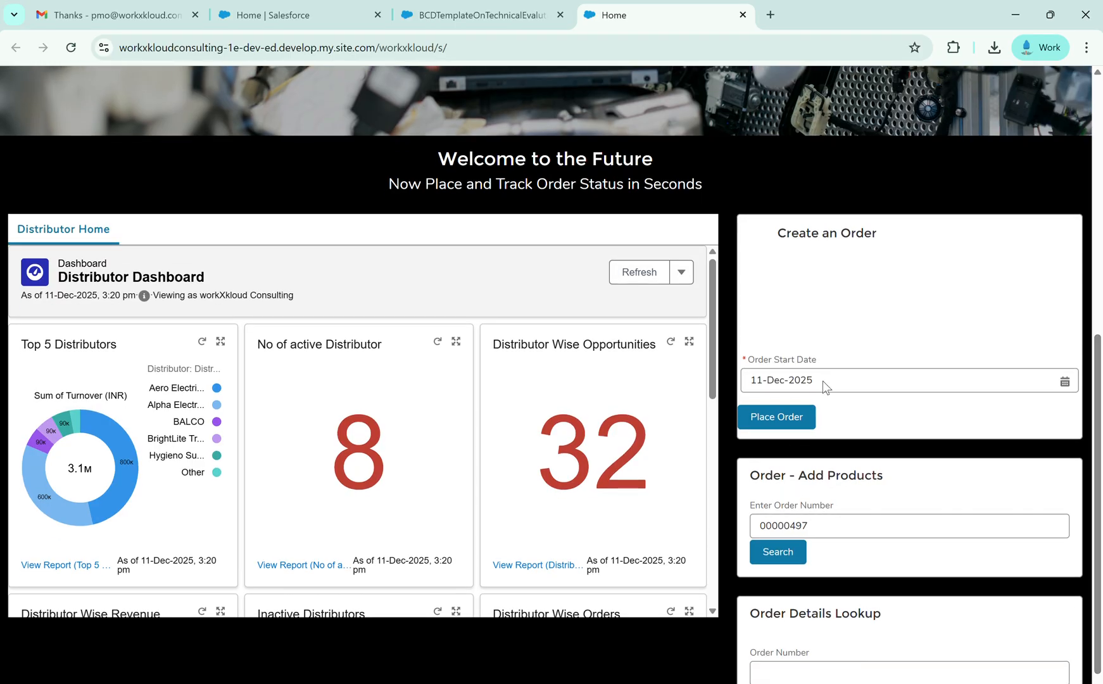
left_click(825, 382)
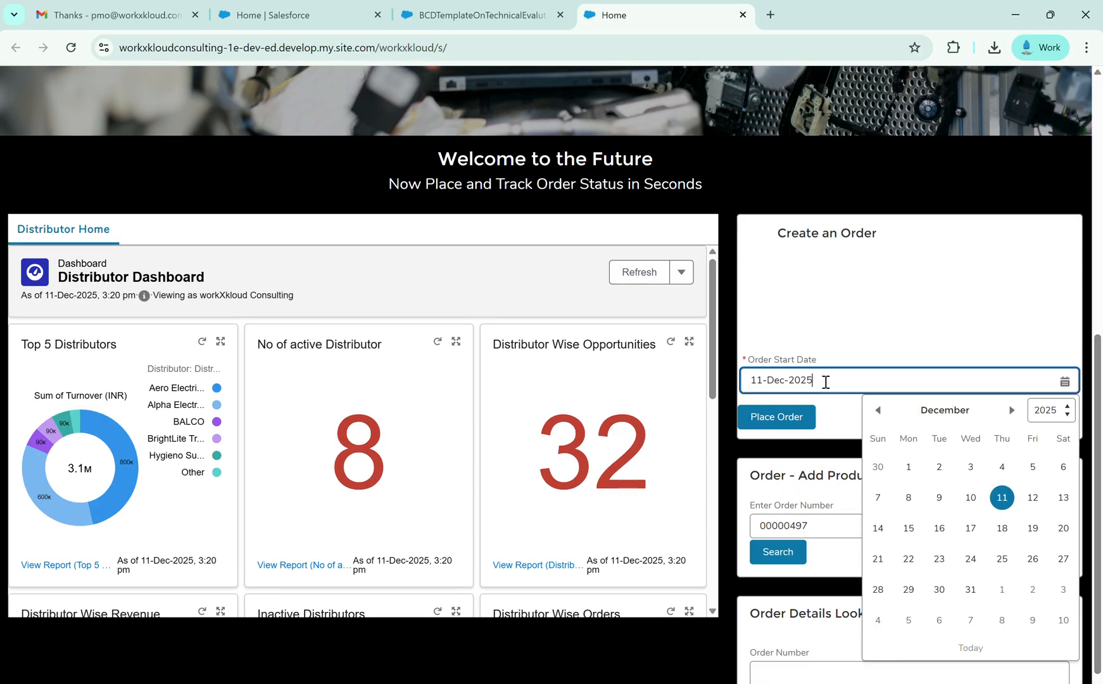
left_click(1032, 501)
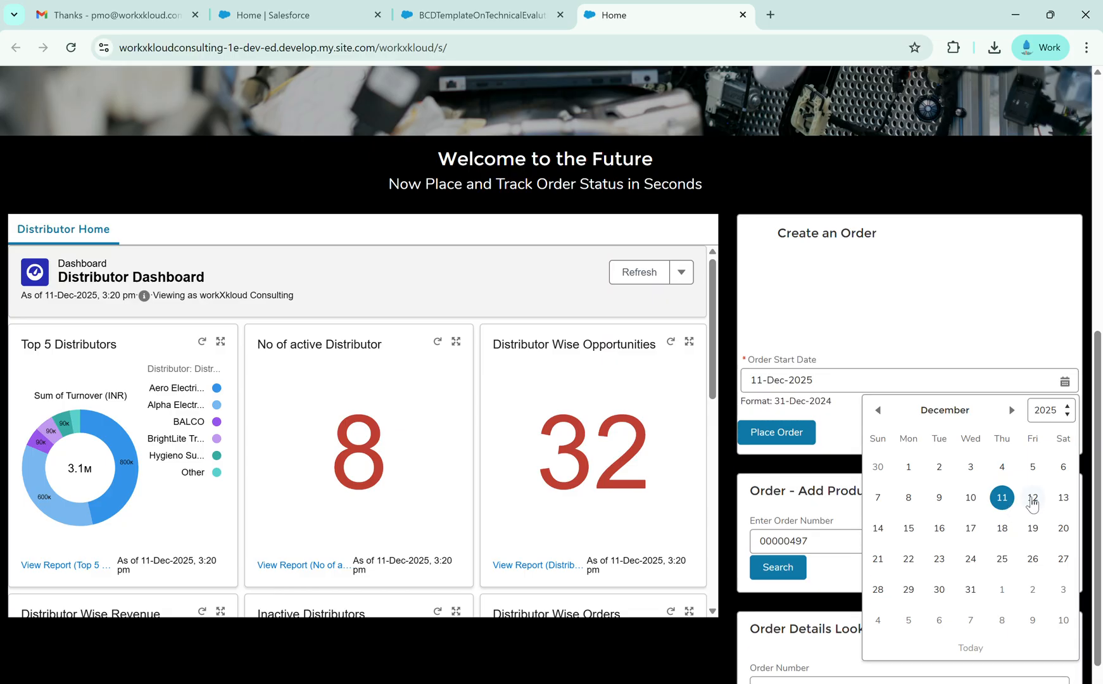
left_click(784, 432)
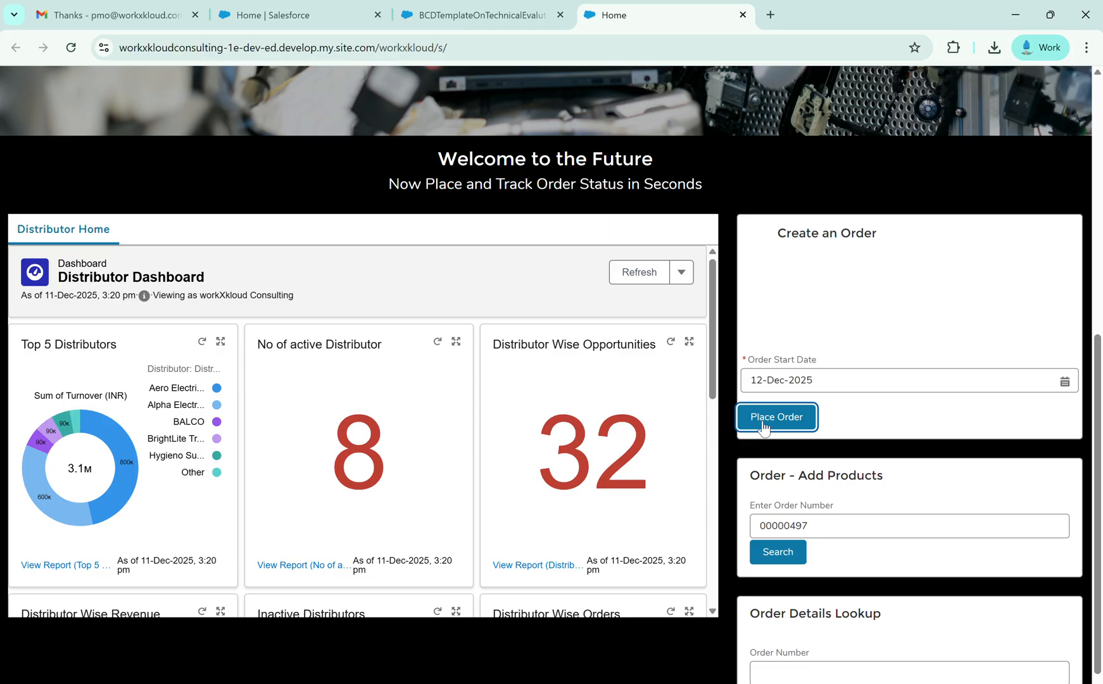
- Return to the Manufacturing App, show the All Orders list and open the newest True Steps Pvt Ltd order, starting 12/12/2025
left_click(308, 16)
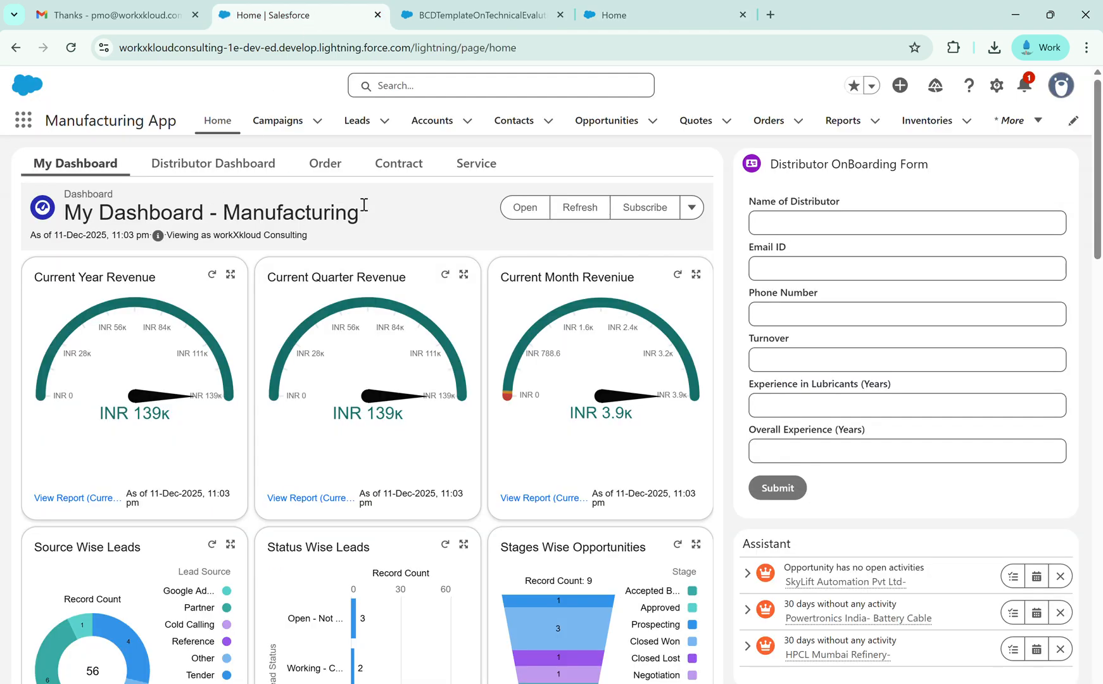
left_click(769, 122)
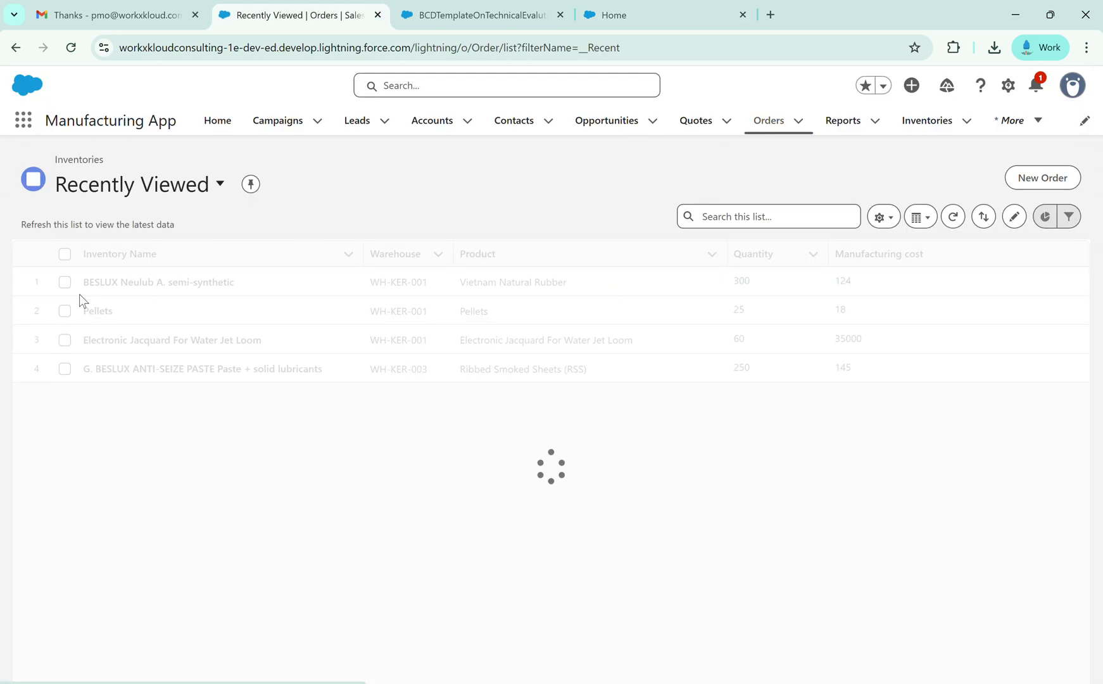
left_click(220, 184)
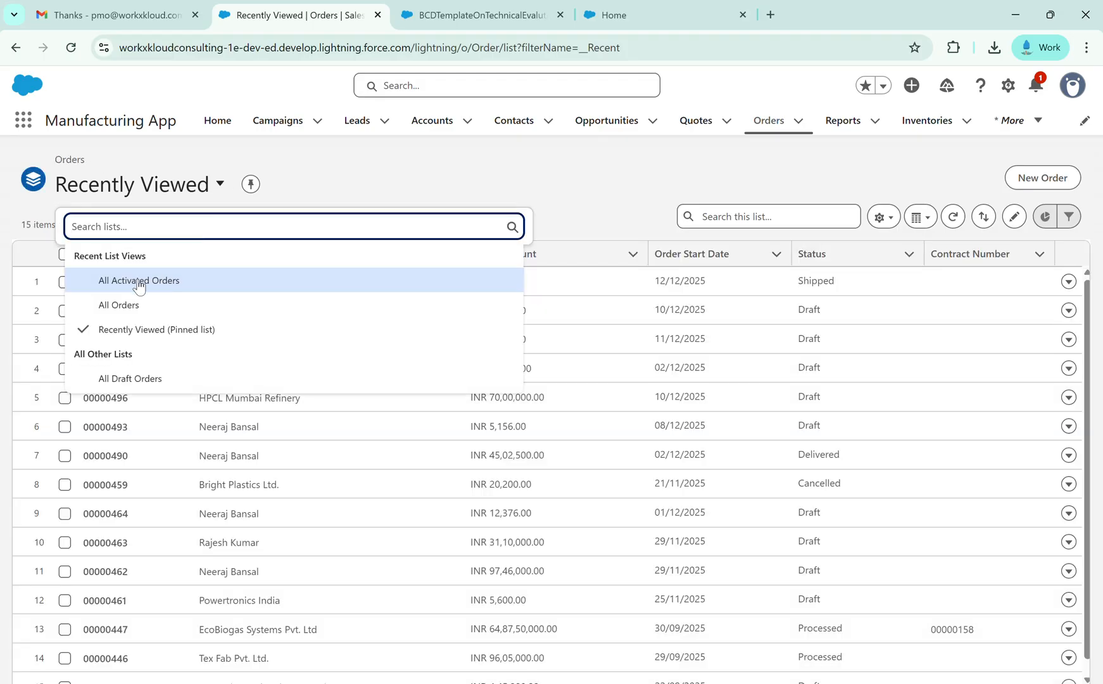
left_click(119, 306)
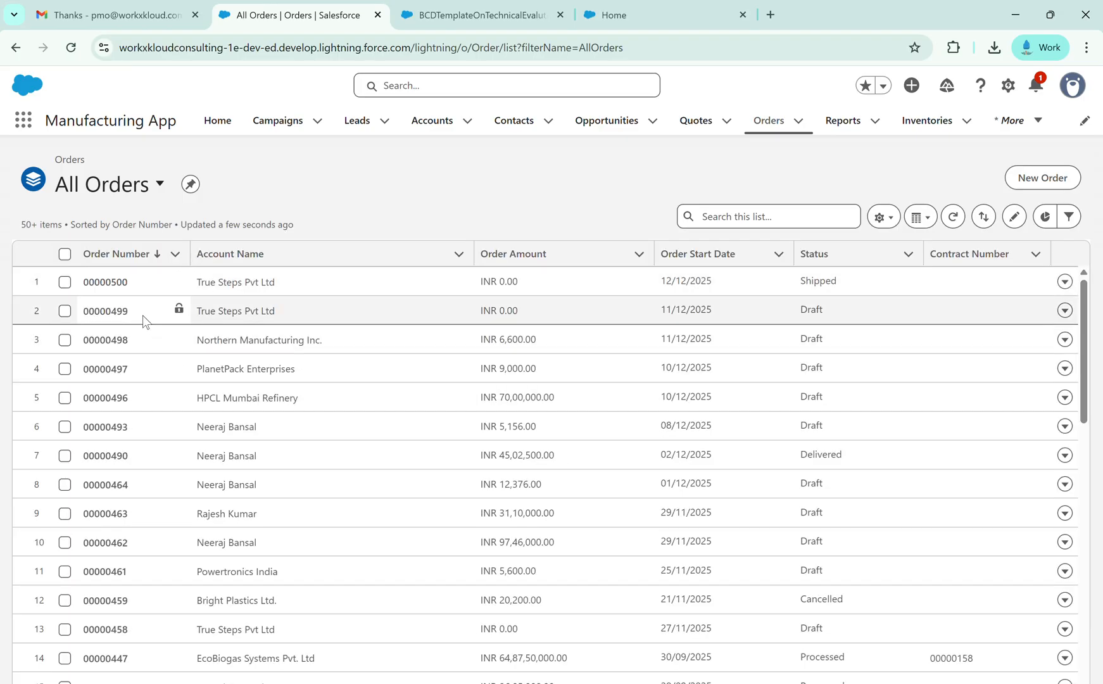
left_click_drag(130, 290, 89, 288)
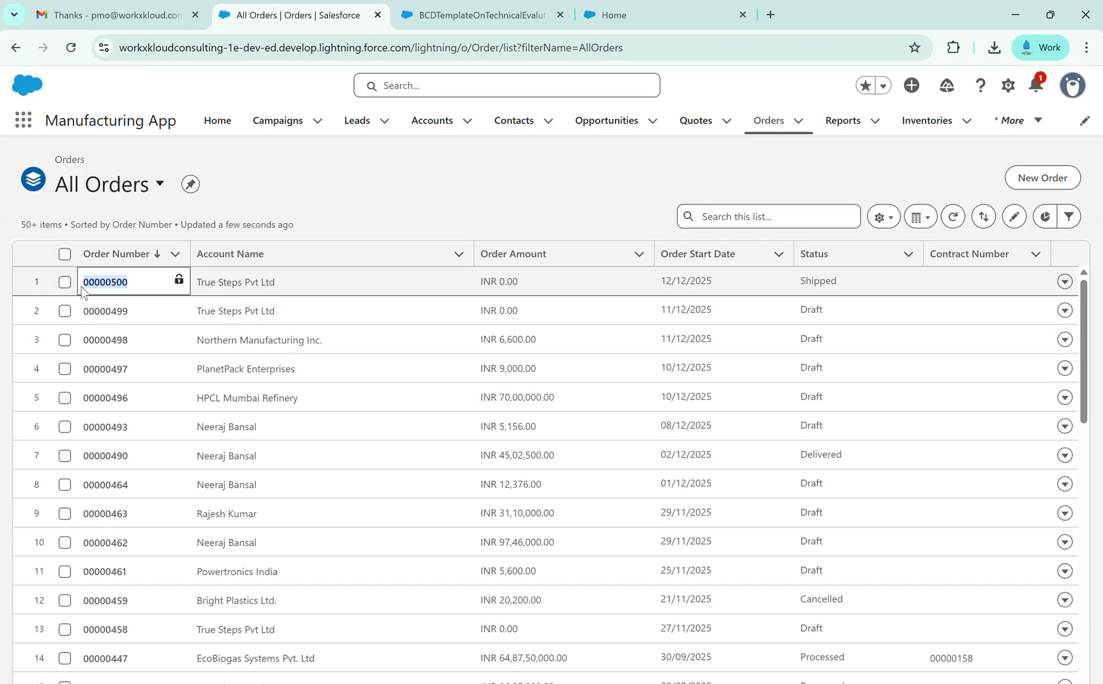
left_click(93, 286)
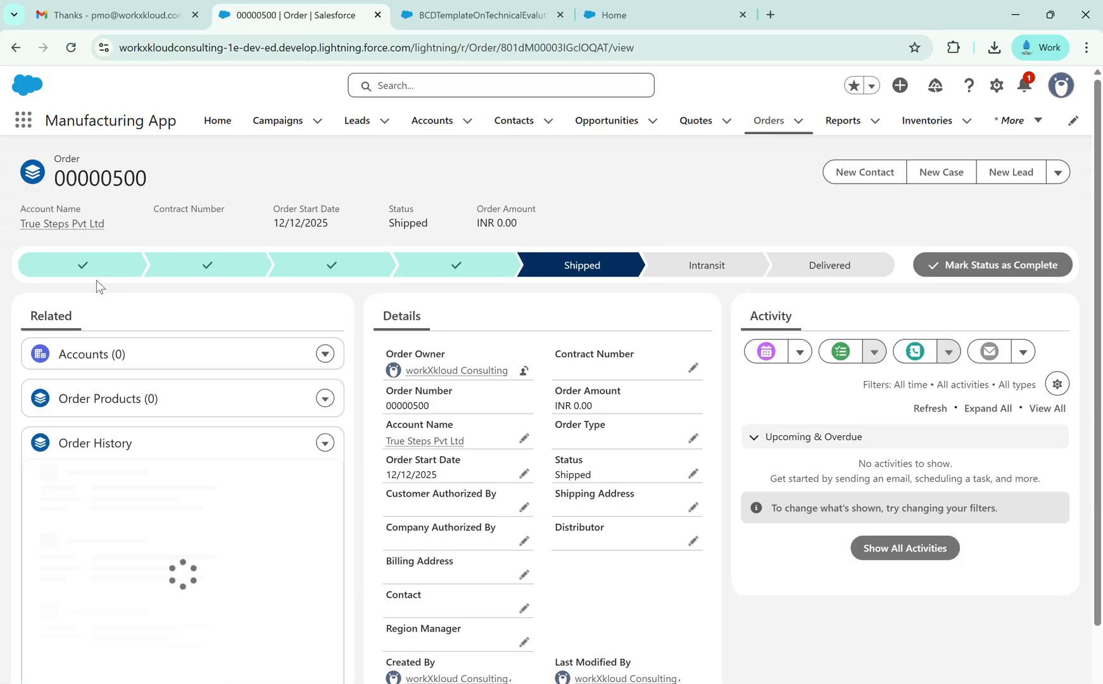
- Set the order's current status back to Draft and advance it to Processed
left_click(143, 274)
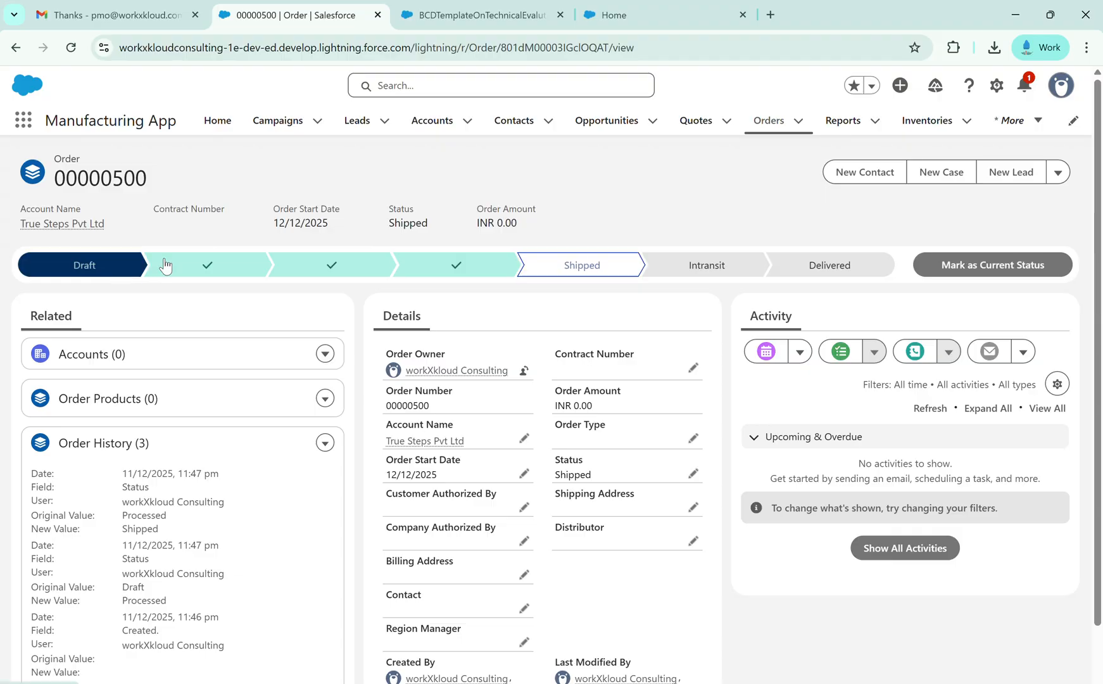
left_click(975, 268)
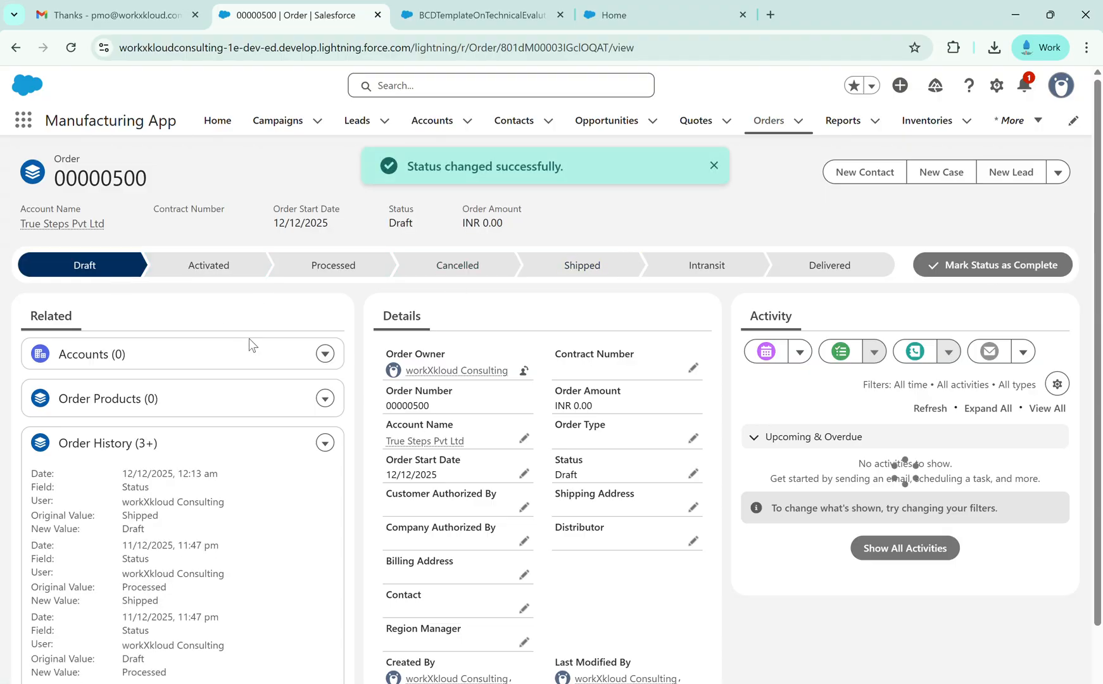
left_click(287, 276)
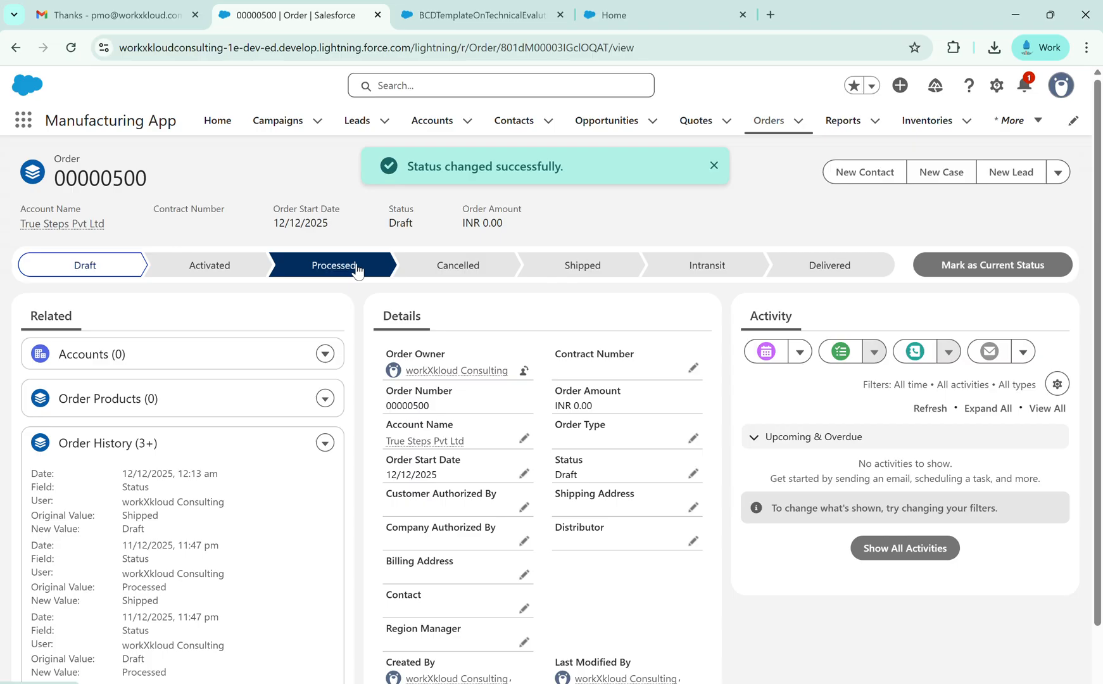
left_click(961, 267)
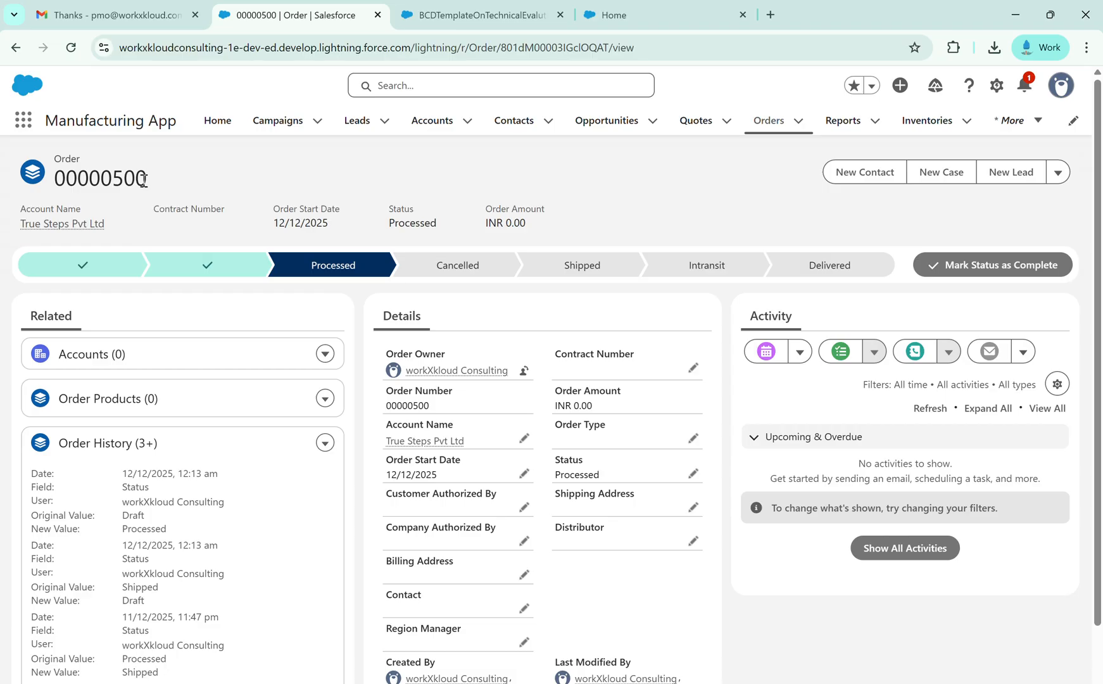
- Copy the order's number and look it up in the distributor portal's Order Details Lookup
left_click_drag(144, 180, 54, 180)
key("ctrl+c")
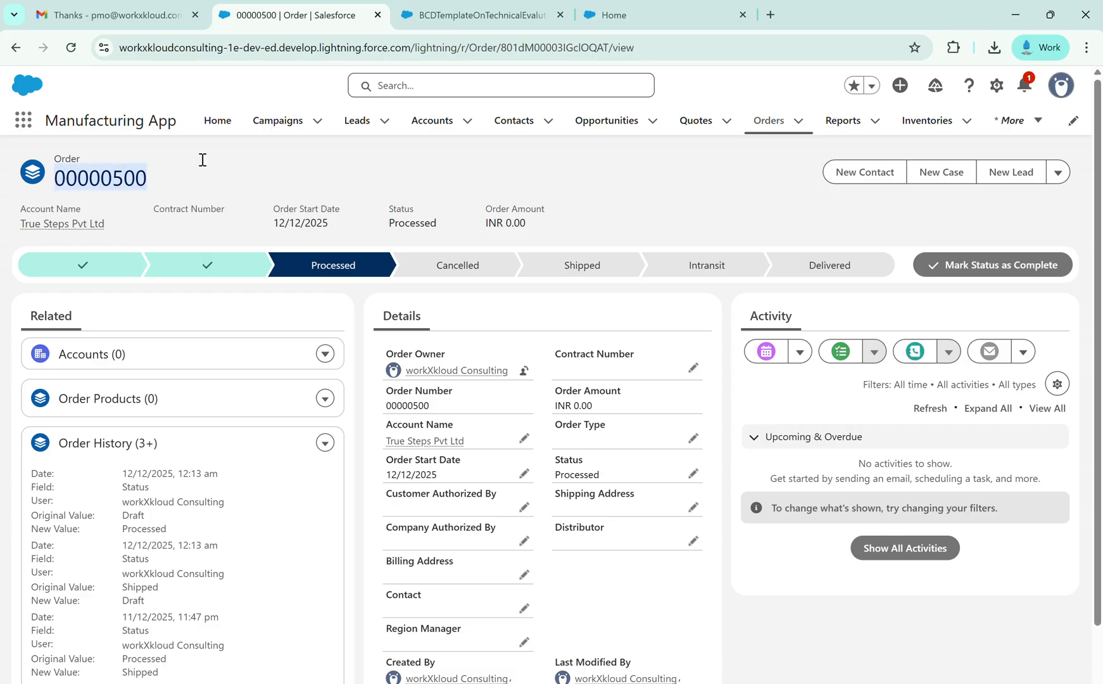
left_click(671, 17)
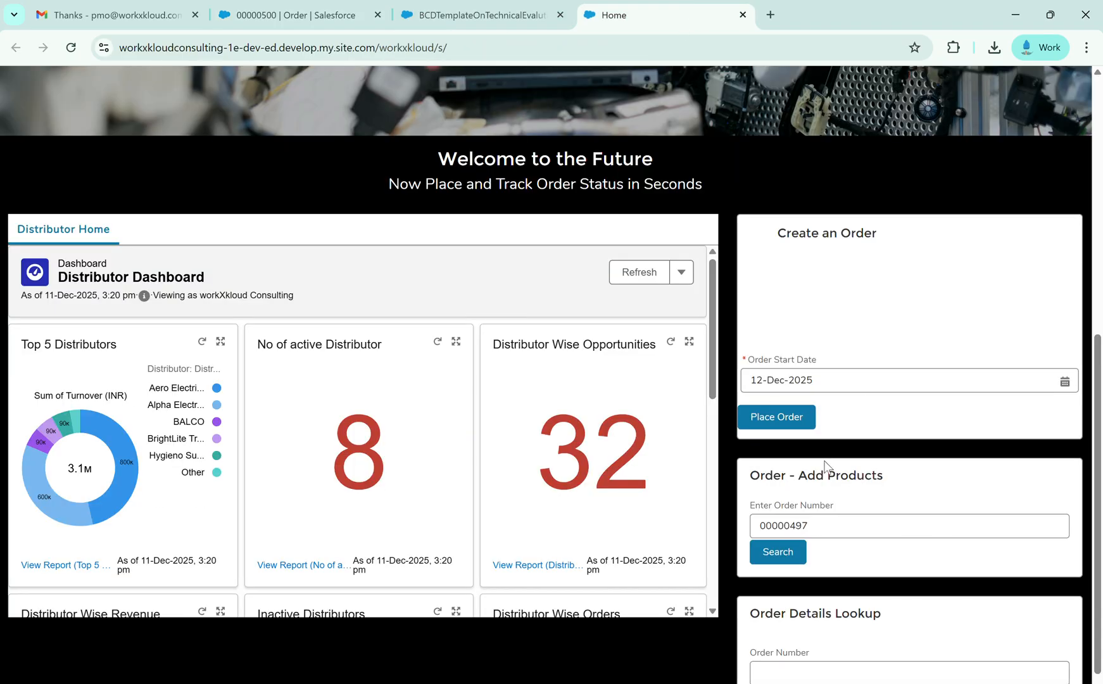
left_click(784, 676)
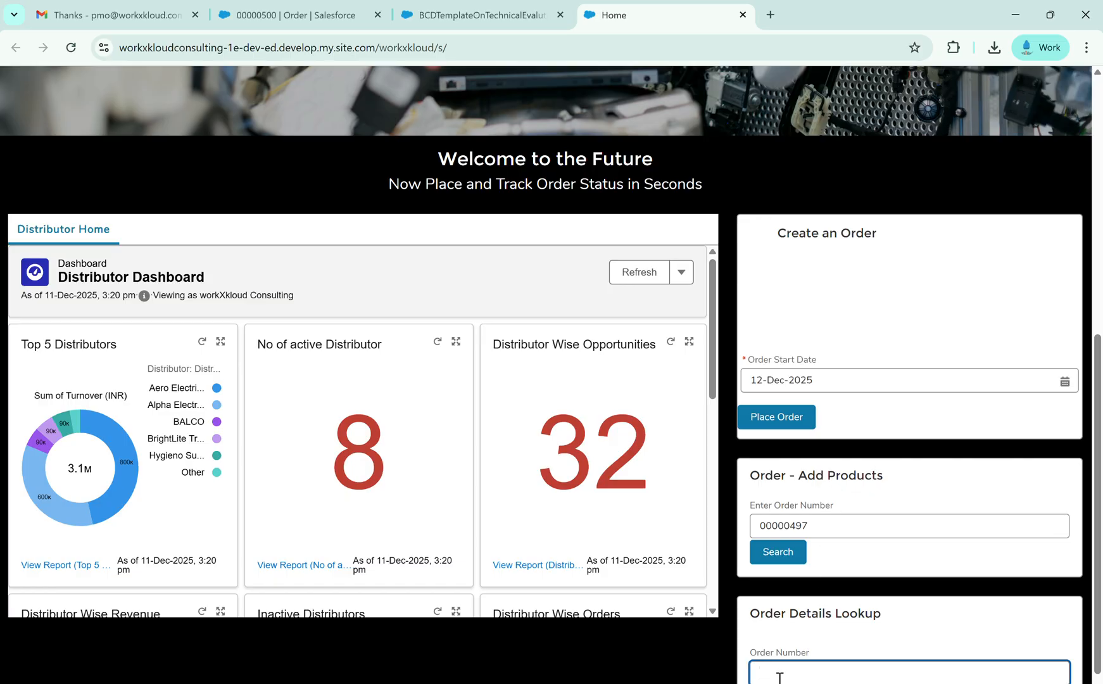
key("ctrl+v")
scroll(1097, 527, "down", 1)
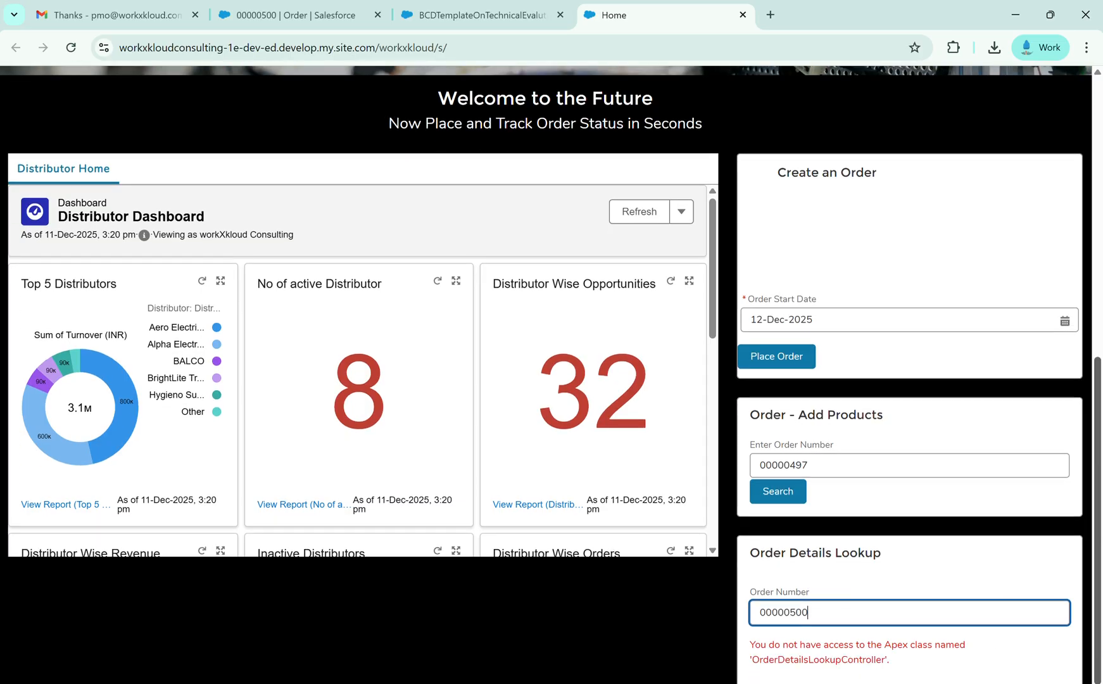
scroll(1096, 478, "up", 3)
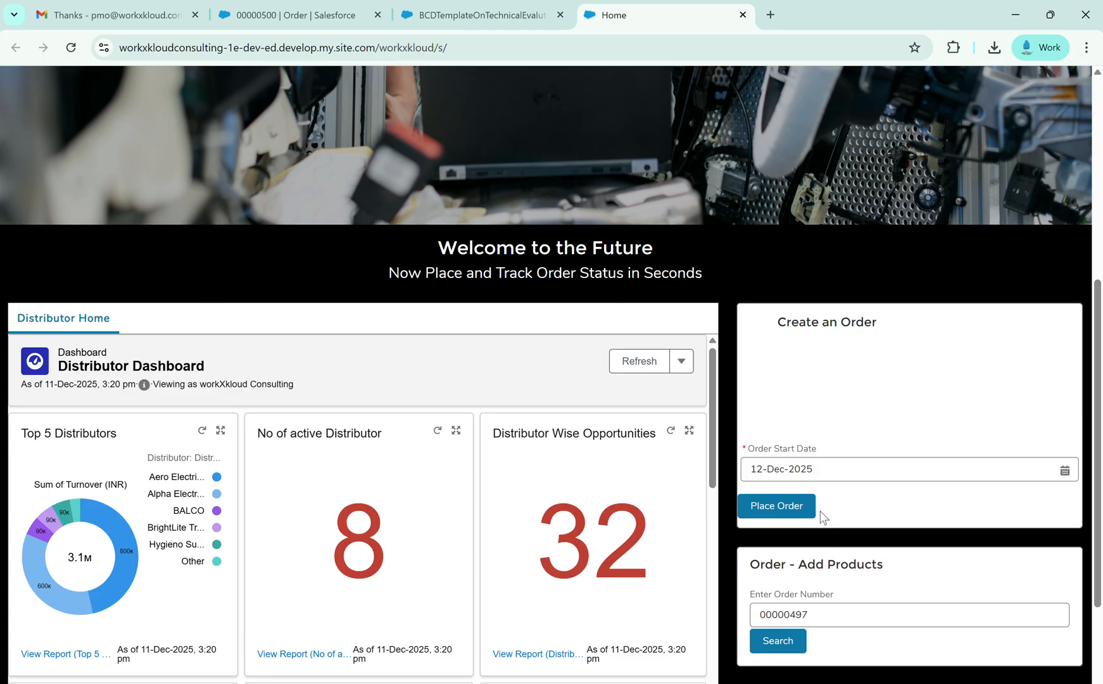
- Place another order in the distributor portal with the Order Start Date set to 11-Dec-2025
left_click(794, 469)
left_click(1002, 292)
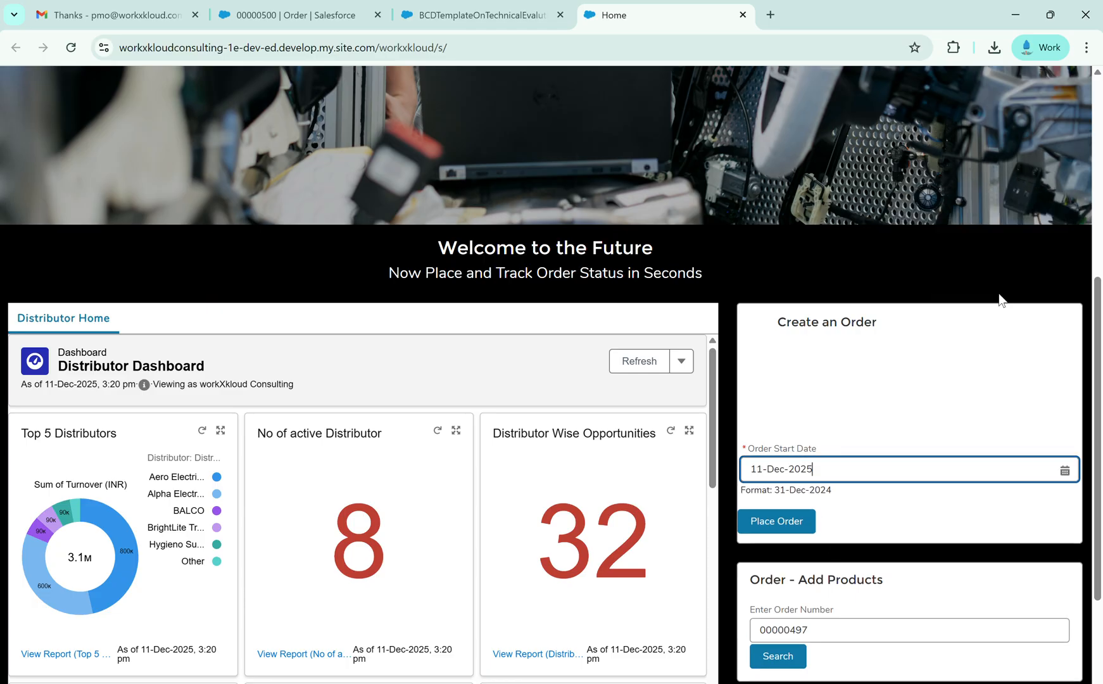
left_click(774, 521)
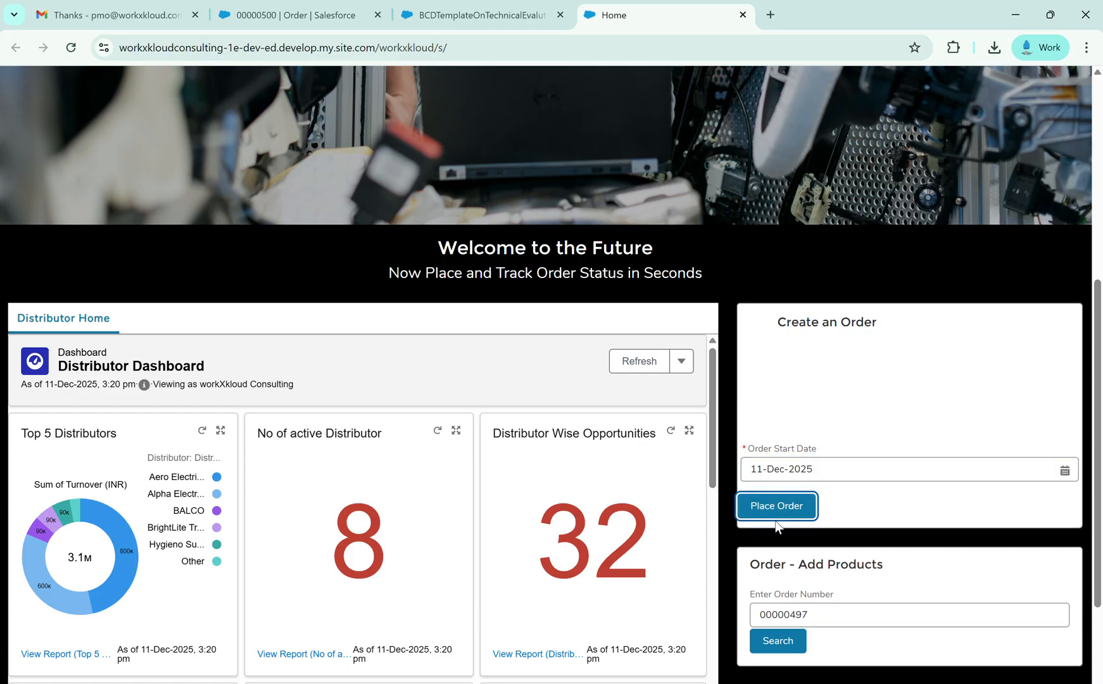
left_click(776, 510)
- Try to search for the already entered order number under Order - Add Products and dismiss the error notice
left_click(779, 645)
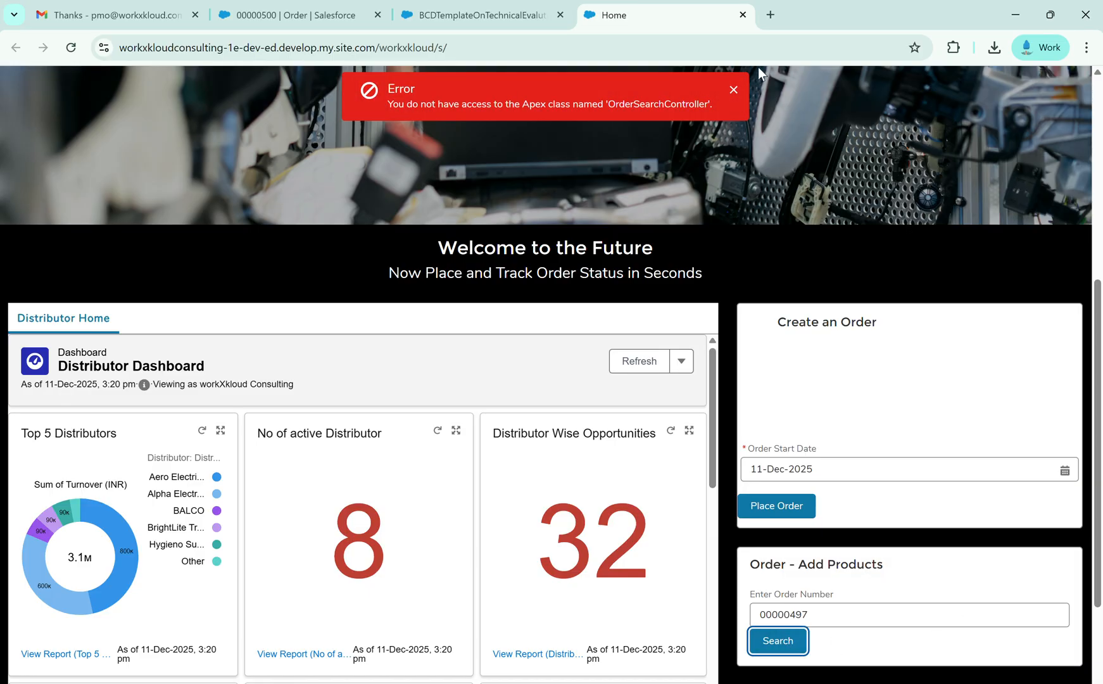
left_click(733, 89)
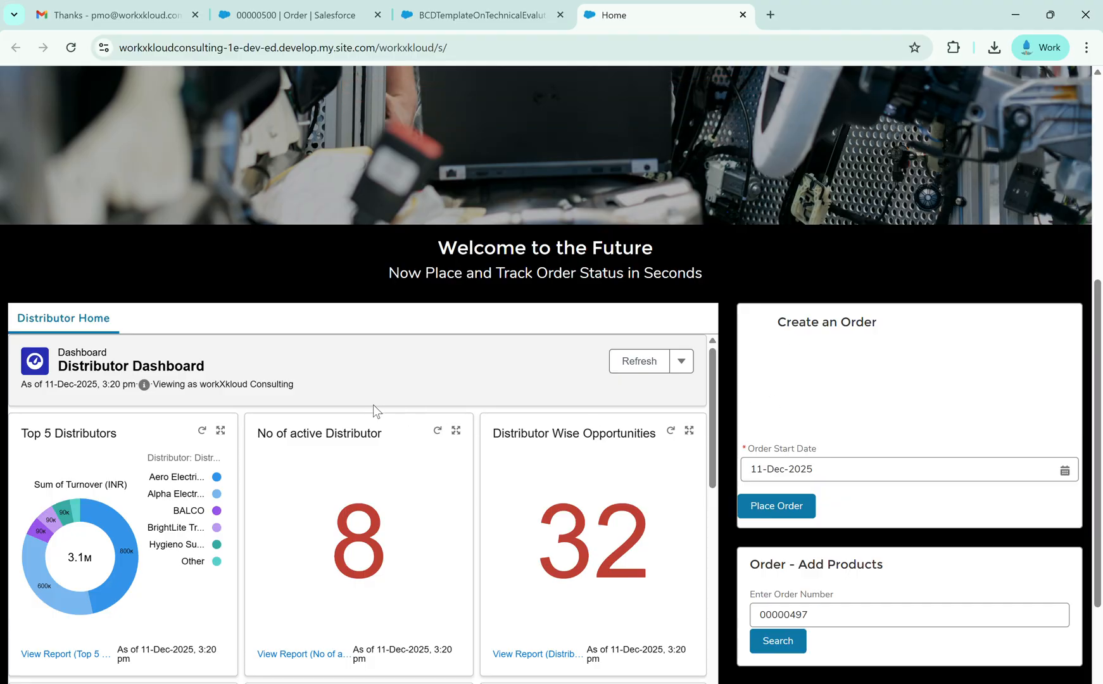
left_click_drag(1098, 310, 1086, 127)
- Switch back to the Manufacturing App and open the December 11th record from the recently viewed Beat Plans
left_click(93, 21)
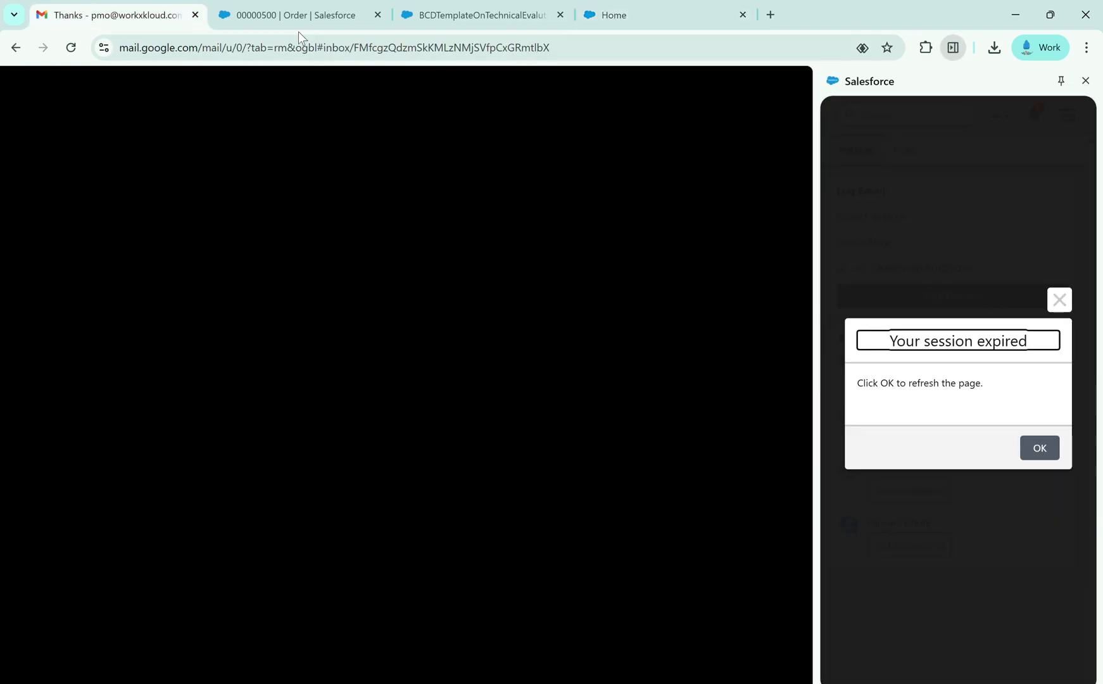
left_click(298, 27)
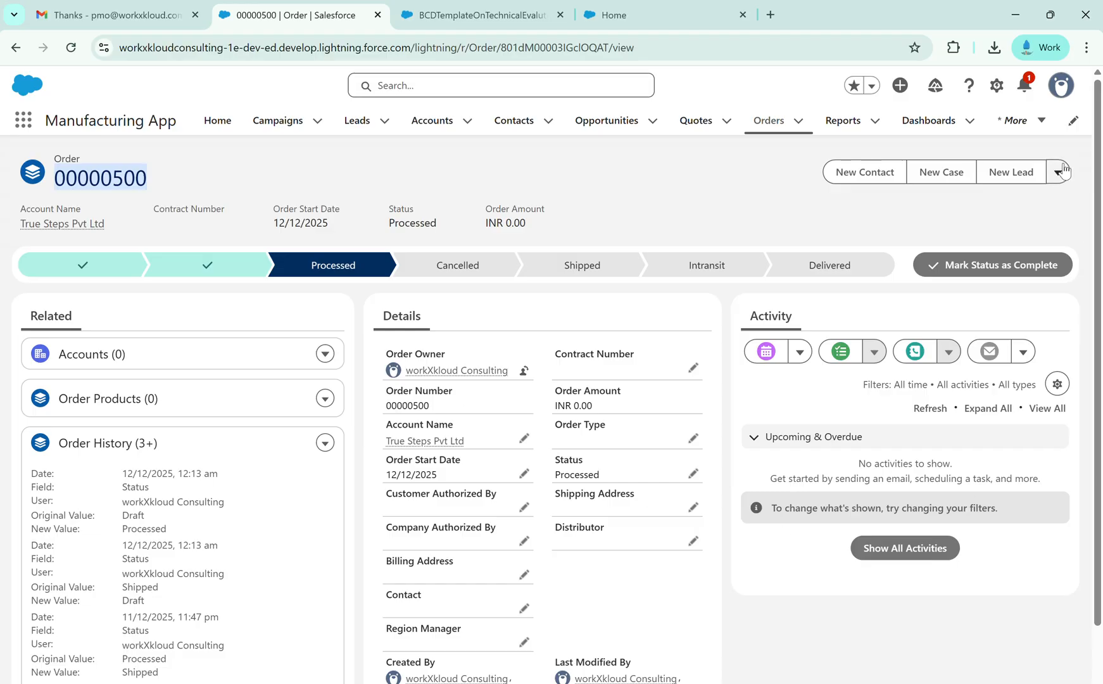
left_click(1040, 126)
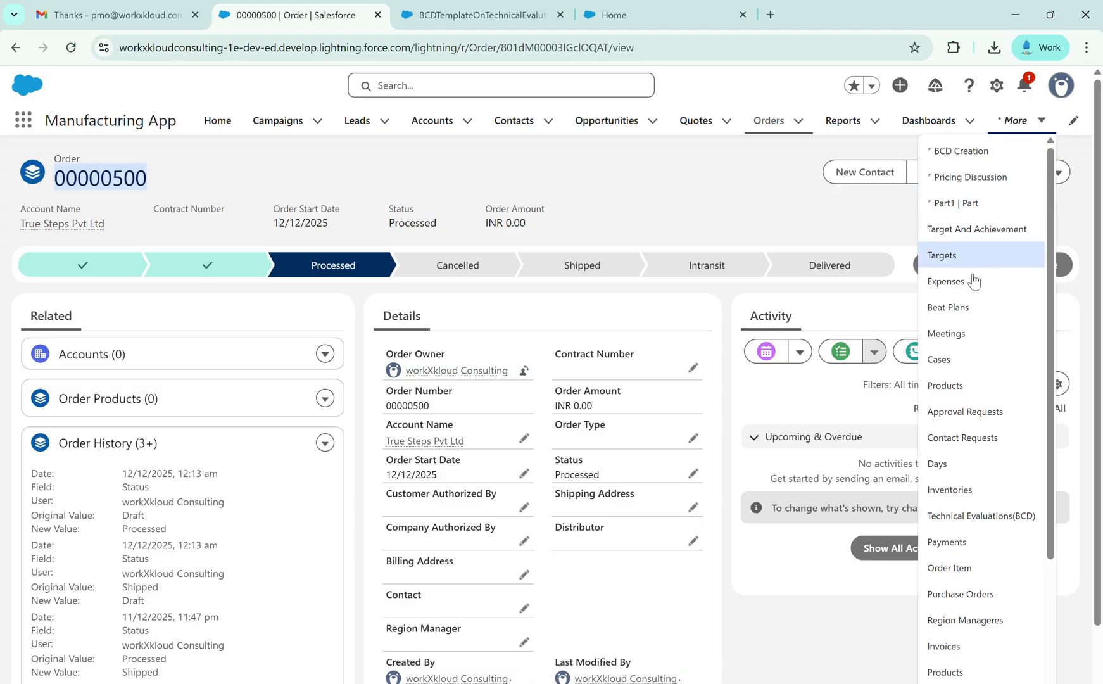
left_click(966, 309)
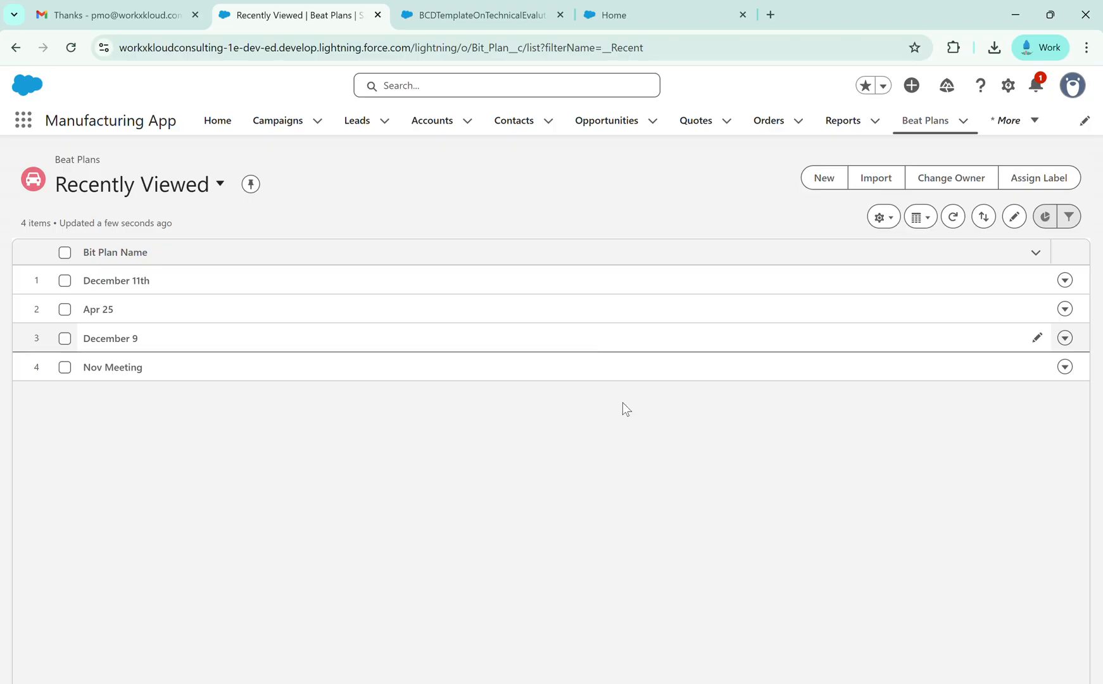
left_click(125, 283)
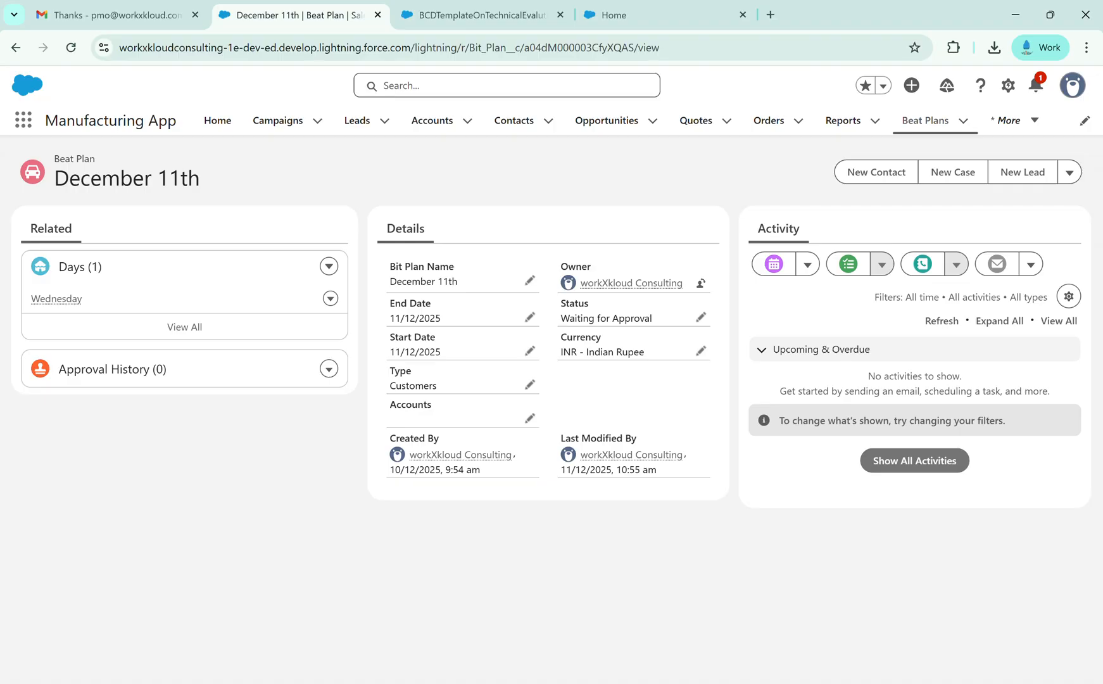
- Start today's meeting in Visit Management and return to the Manufacturing App's Home page
left_click(1018, 121)
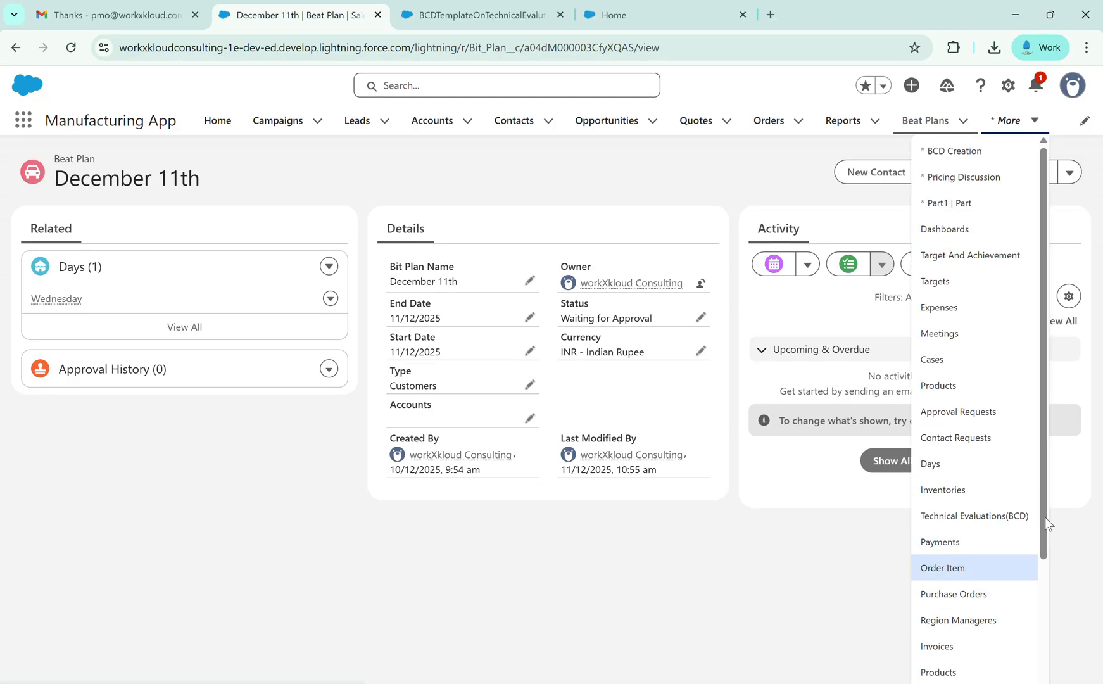
left_click_drag(1046, 519, 1042, 622)
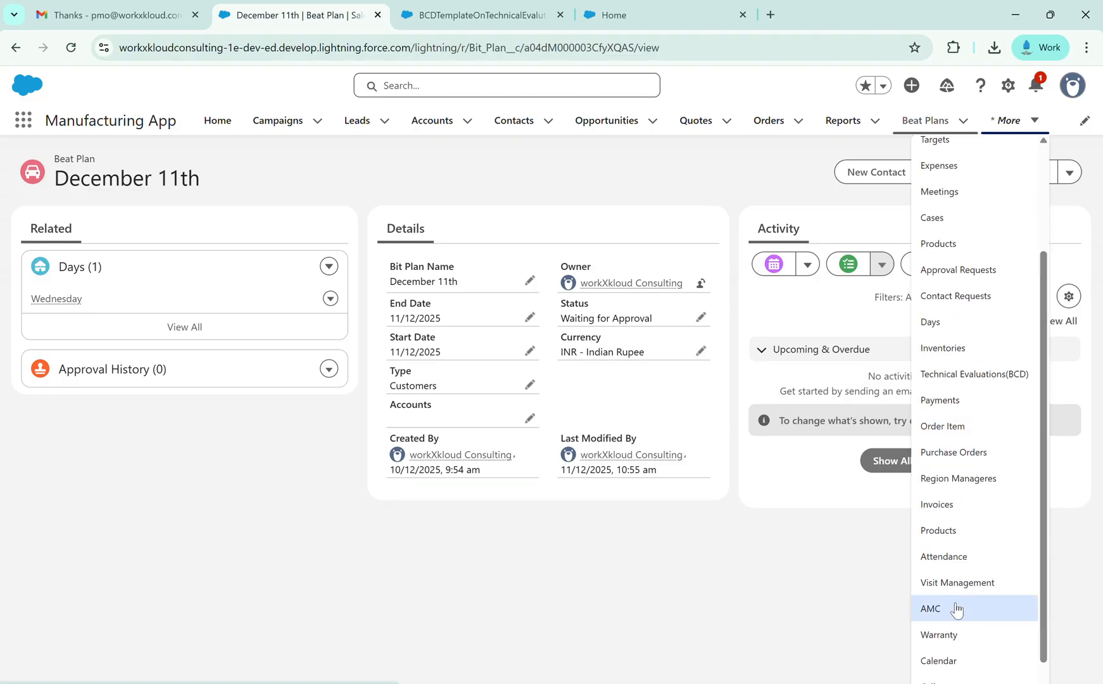
left_click(951, 582)
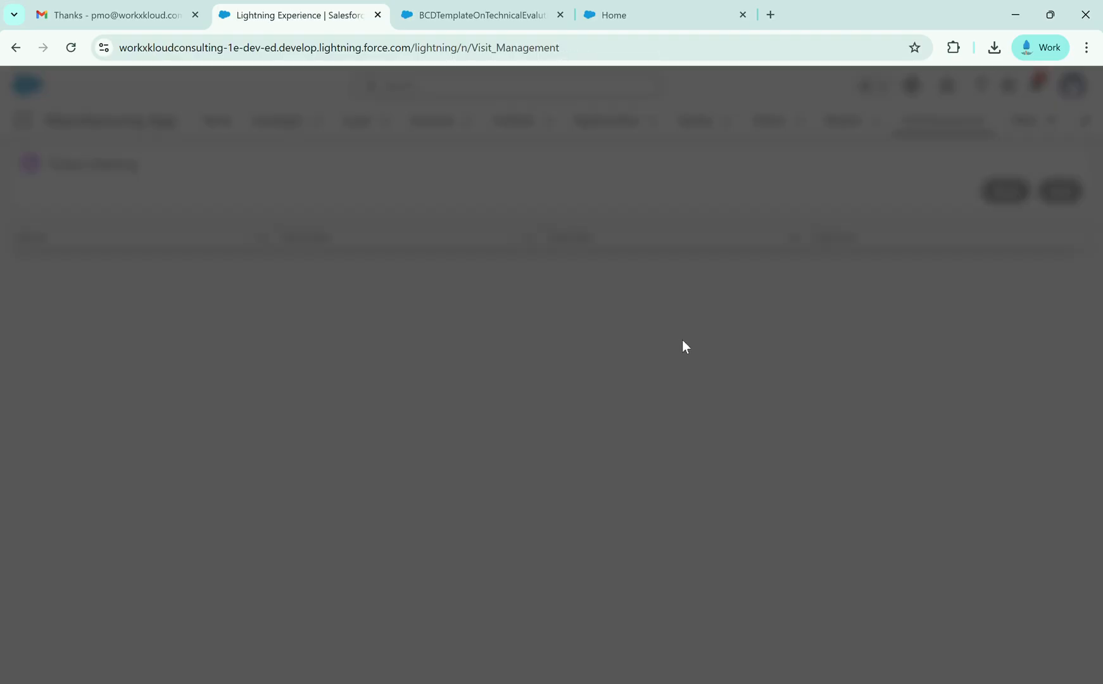
left_click(787, 183)
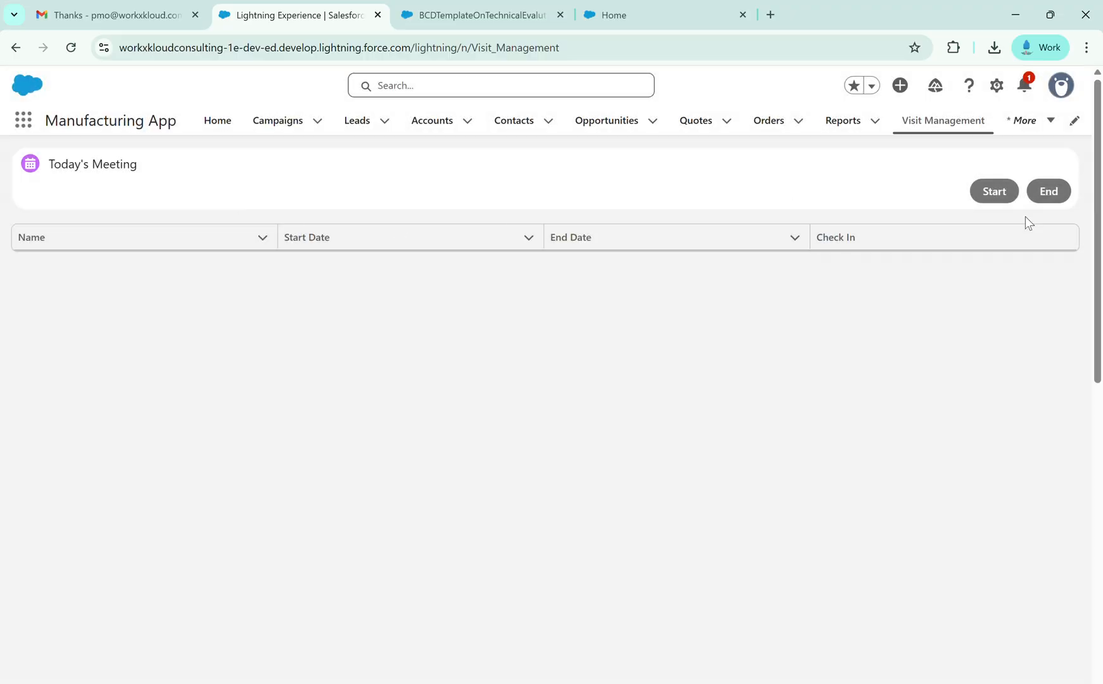
left_click(993, 195)
left_click(215, 128)
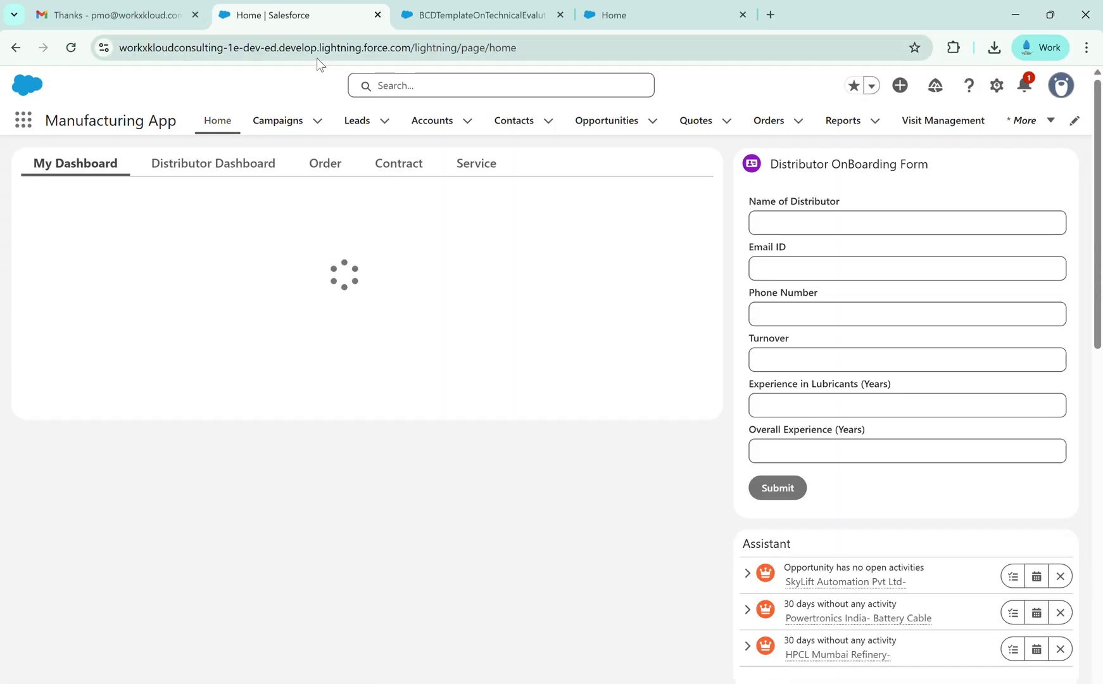